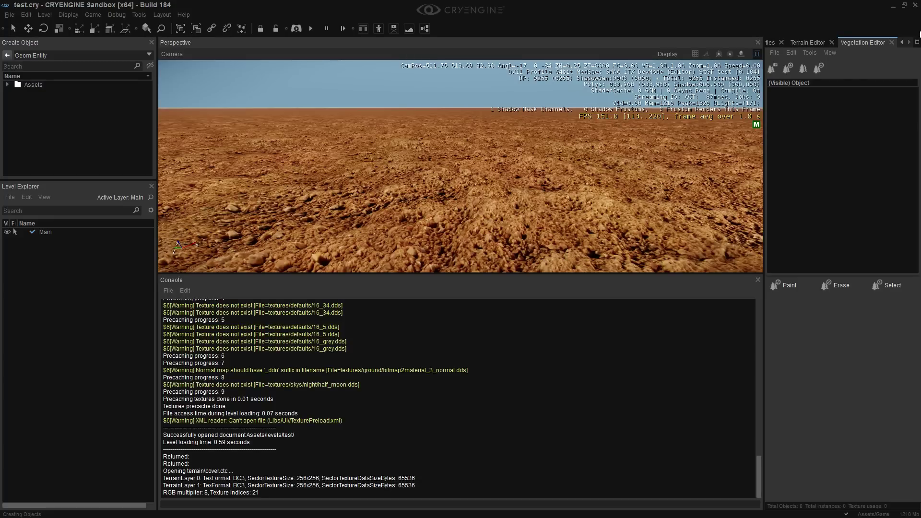
# Step: Close the leftover properties tab and bring up the Vegetation Editor's File options
pyautogui.moveTo(526, 166); pyautogui.dragTo(453, 147, button='right')
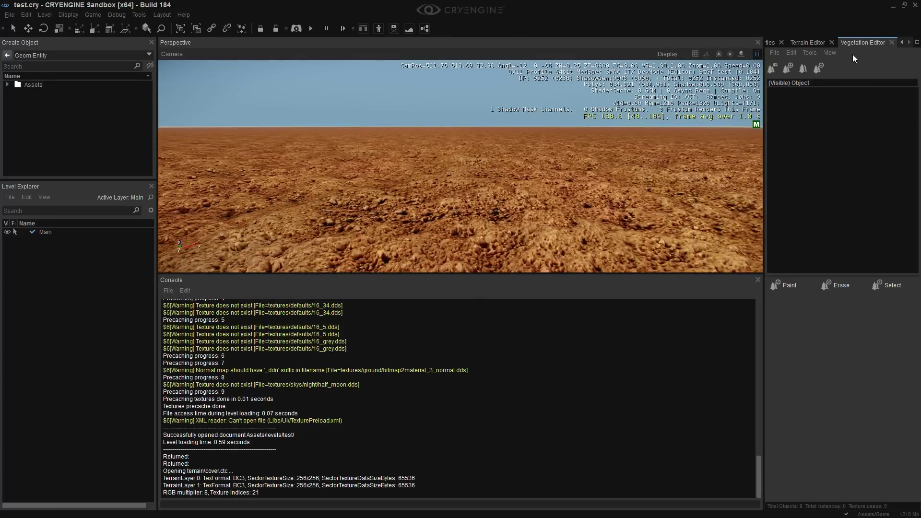
pyautogui.click(782, 42)
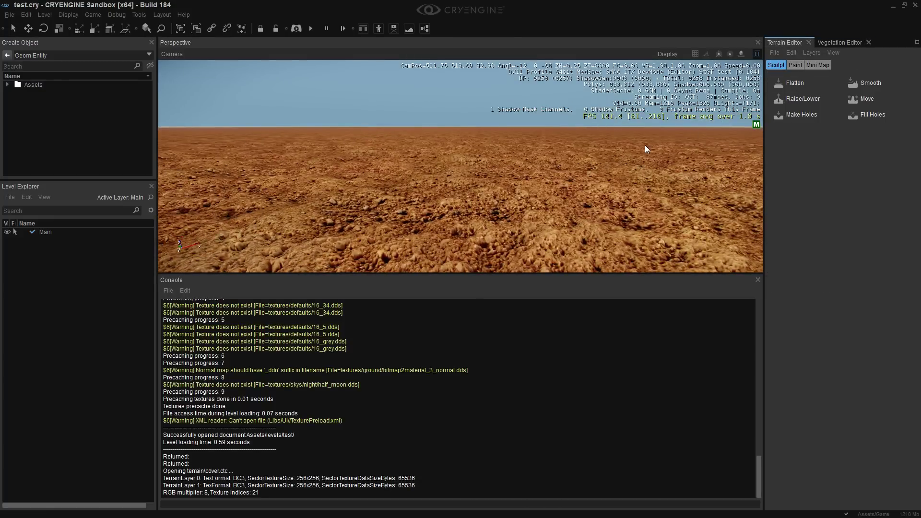
pyautogui.moveTo(642, 165); pyautogui.dragTo(521, 191, button='right')
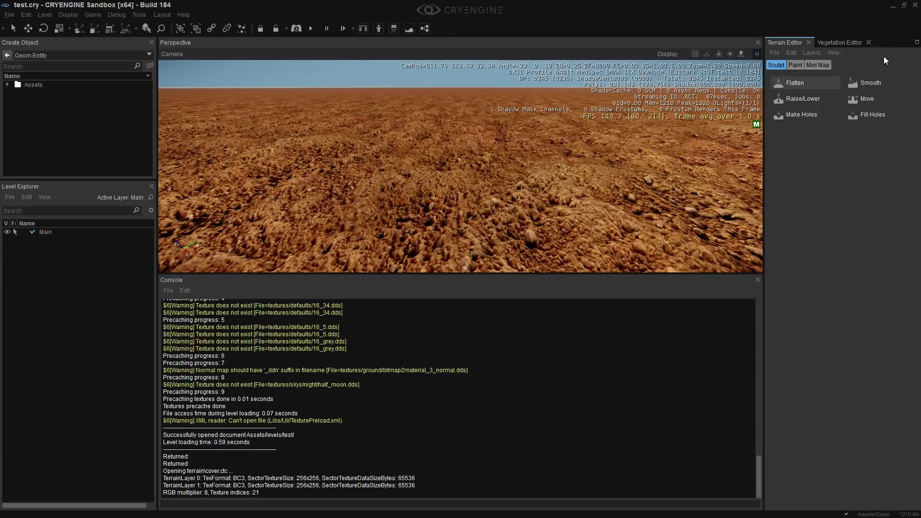
pyautogui.click(840, 42)
pyautogui.moveTo(721, 159); pyautogui.dragTo(761, 142, button='right')
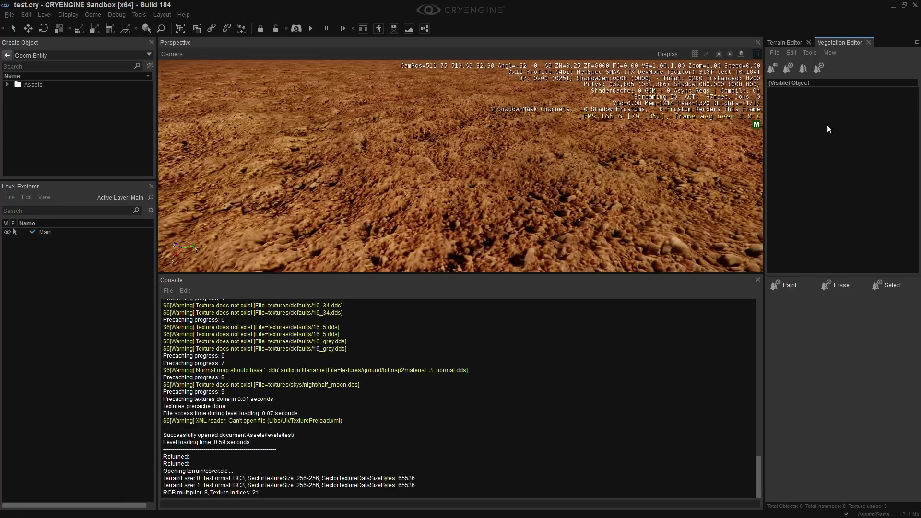
pyautogui.click(774, 54)
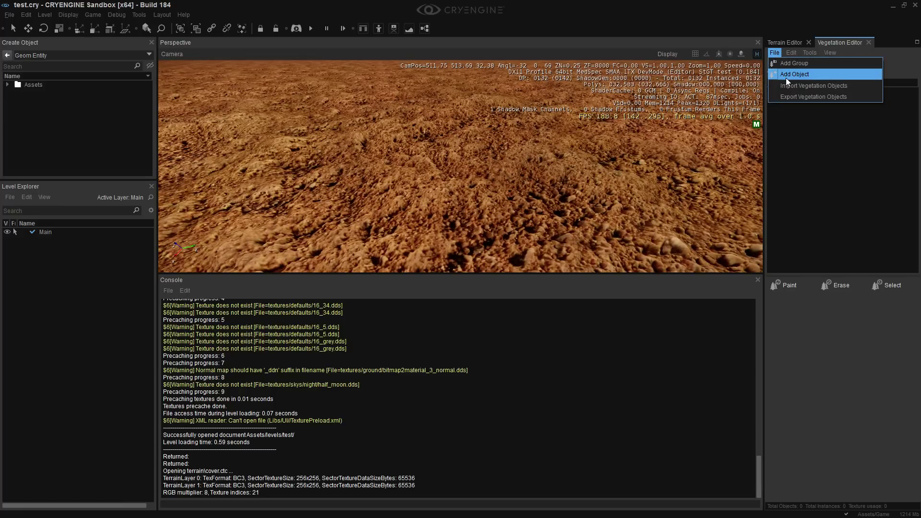
# Step: Import Alpine_Asset_Pack_2_4_0.veg from the objects/Natural folder into the Vegetation Editor
pyautogui.click(792, 87)
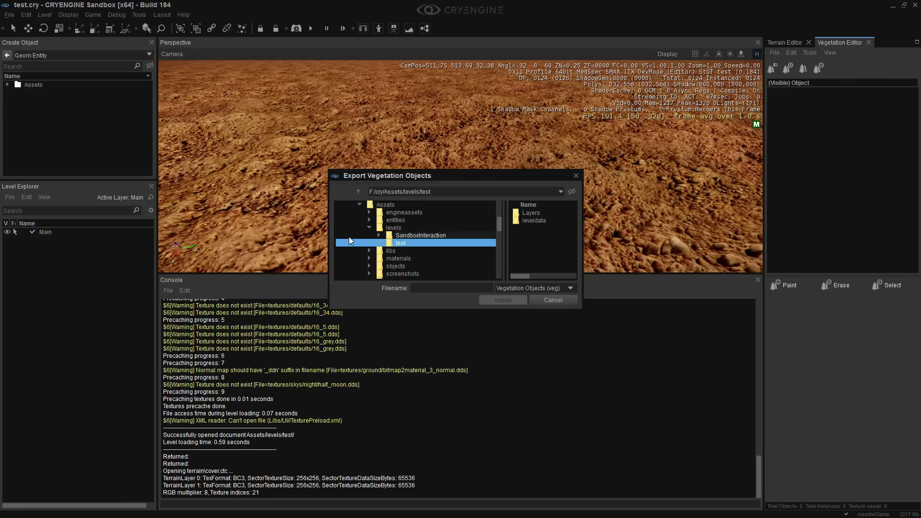
pyautogui.scroll(-1, 407, 234)
pyautogui.click(409, 241)
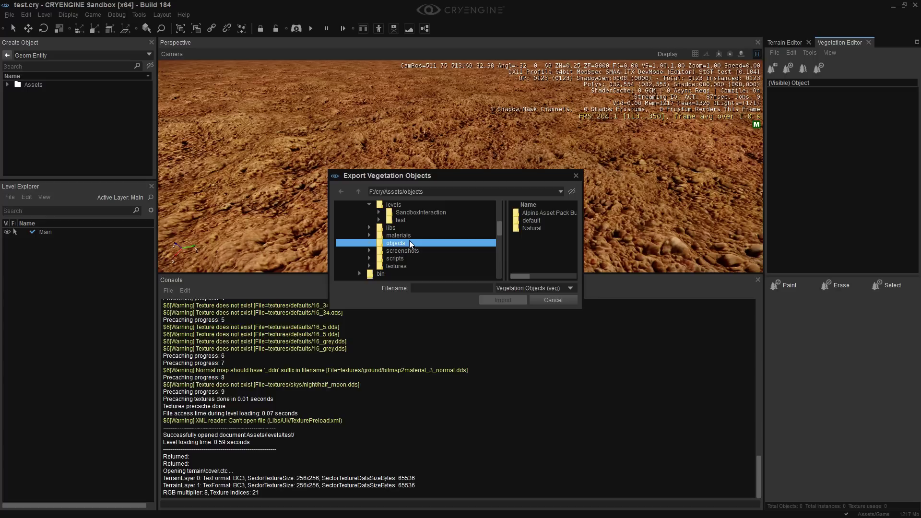
pyautogui.doubleClick(525, 227)
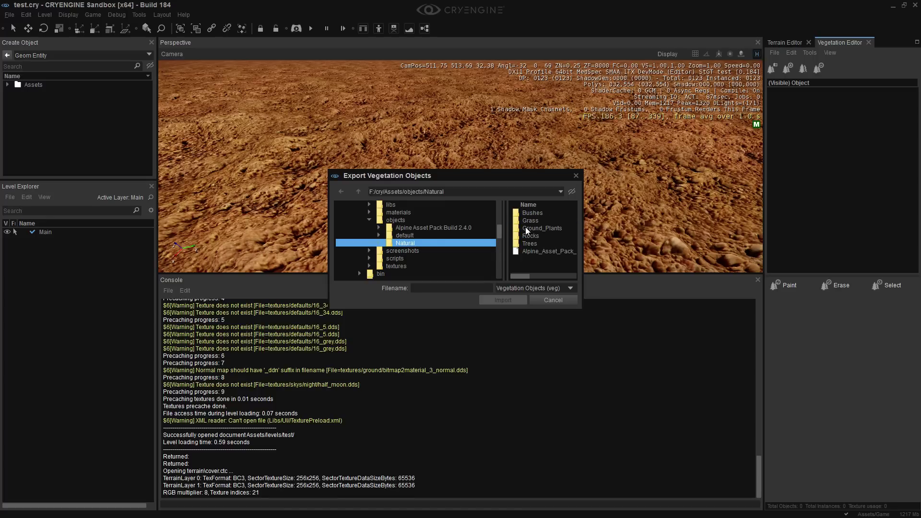
pyautogui.click(538, 253)
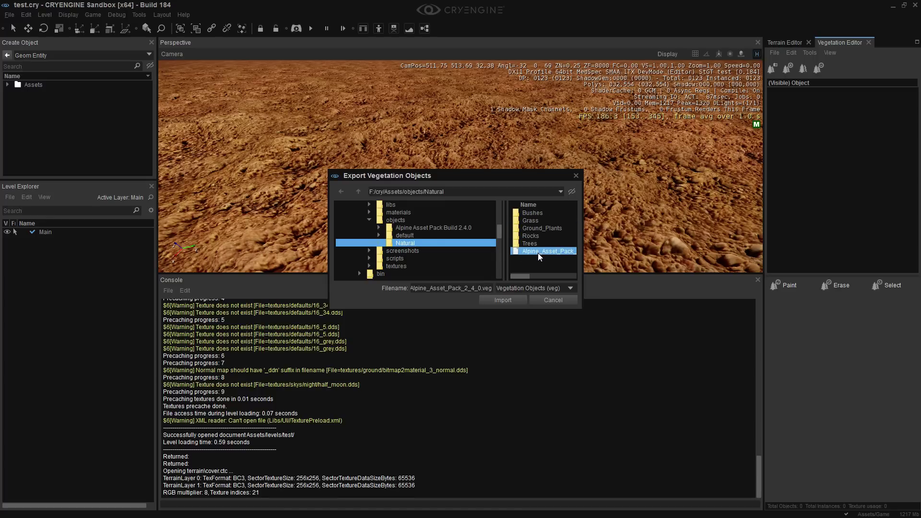
pyautogui.click(499, 299)
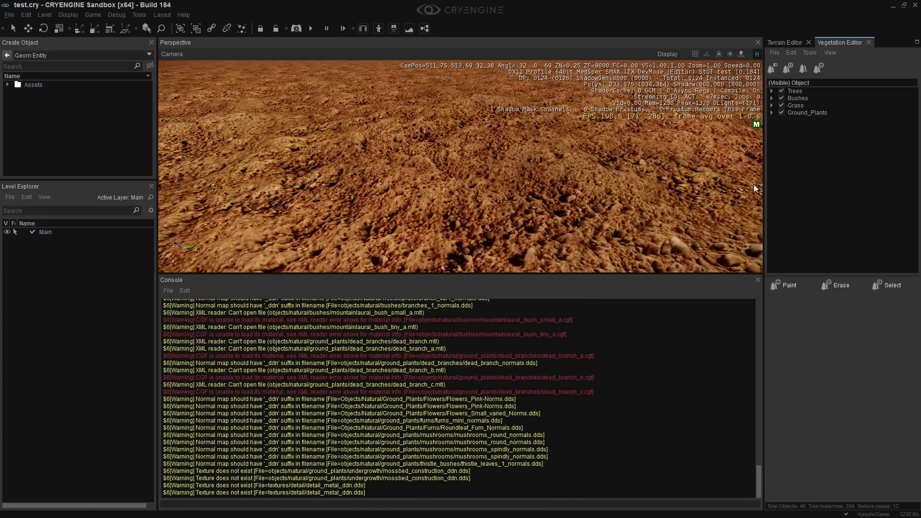
# Step: Select the Trees, Bushes, Grass and Ground_Plants groups together and pick their shared Density field
pyautogui.moveTo(585, 138); pyautogui.dragTo(584, 138, button='right')
pyautogui.moveTo(799, 112); pyautogui.dragTo(784, 91)
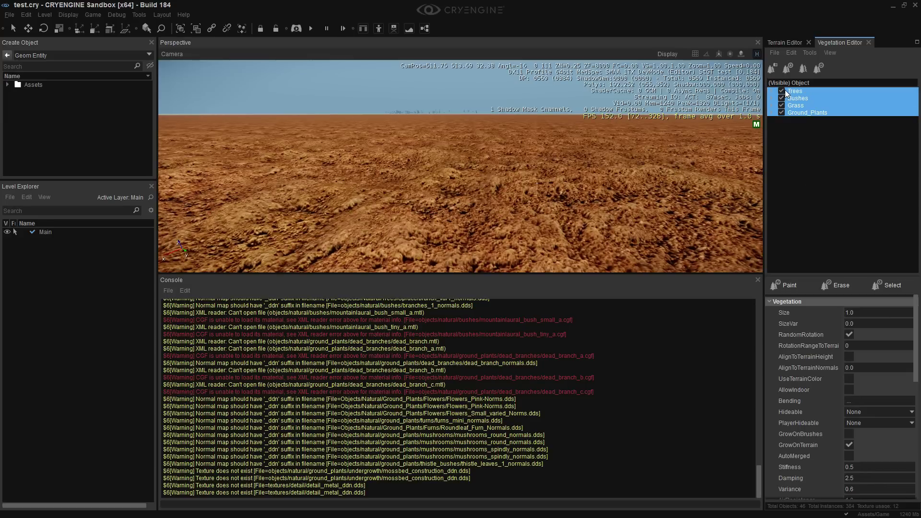
pyautogui.scroll(-10, 893, 475)
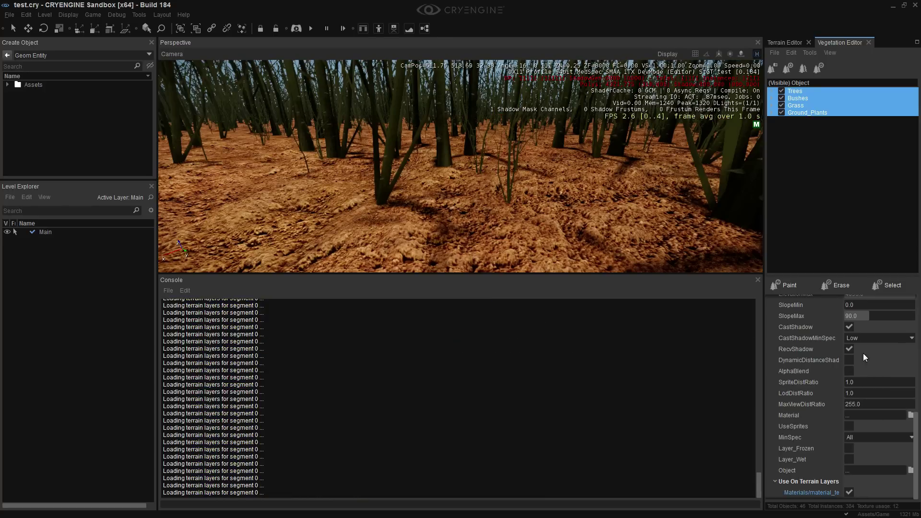
pyautogui.moveTo(428, 83); pyautogui.dragTo(403, 72, button='right')
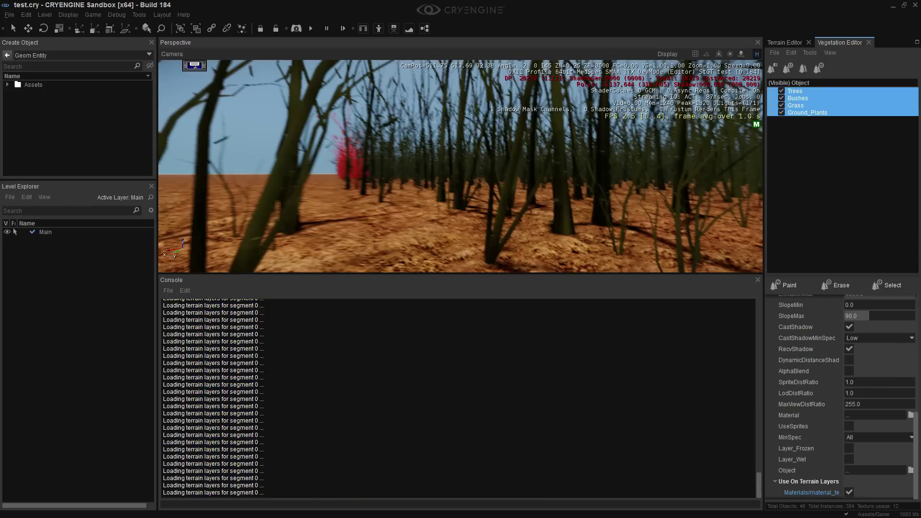
pyautogui.moveTo(562, 144); pyautogui.dragTo(580, 167, button='right')
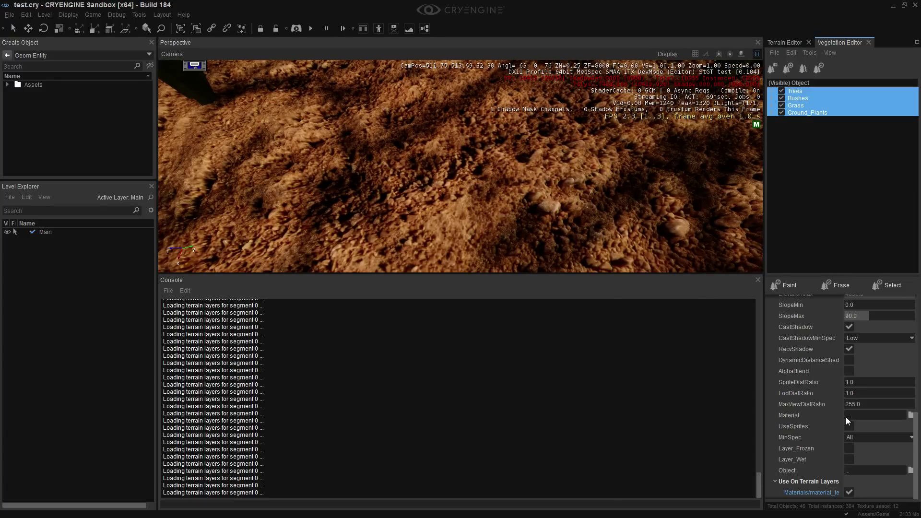
pyautogui.scroll(2, 845, 416)
pyautogui.scroll(2, 845, 416)
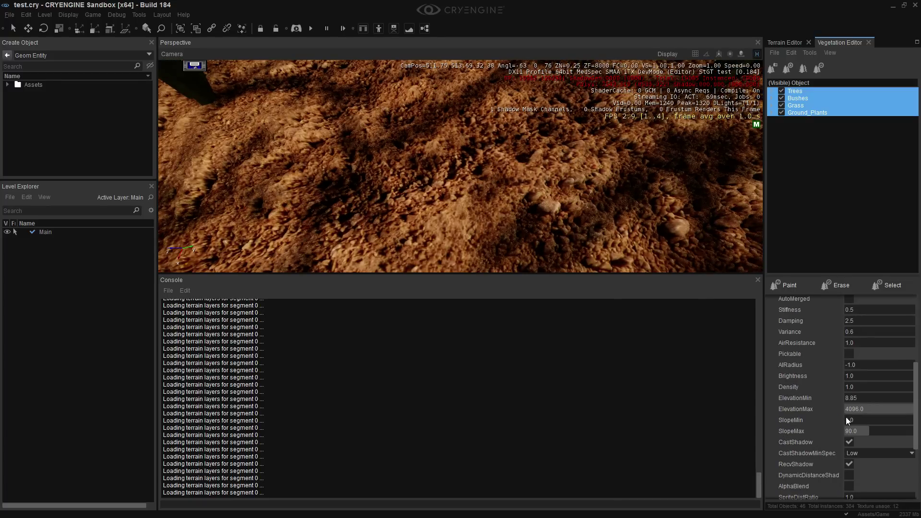
pyautogui.scroll(1, 845, 417)
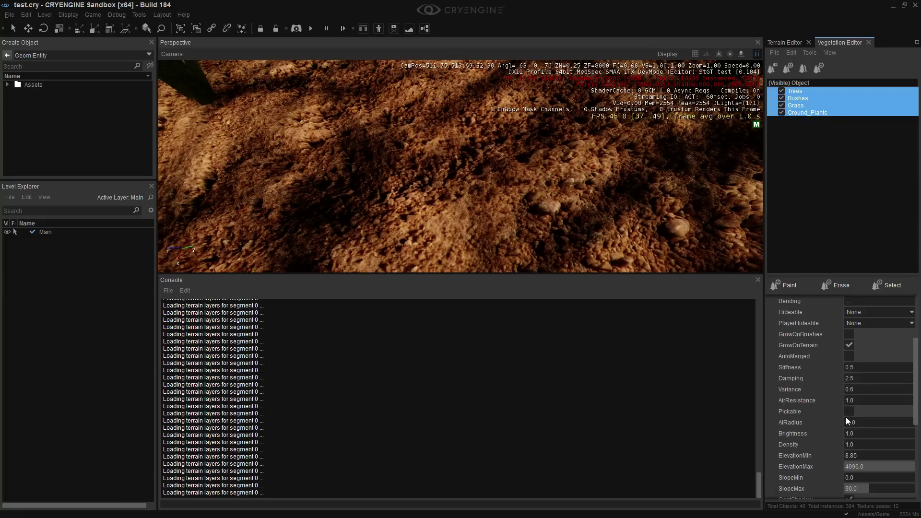
pyautogui.scroll(1, 846, 419)
pyautogui.scroll(1, 846, 420)
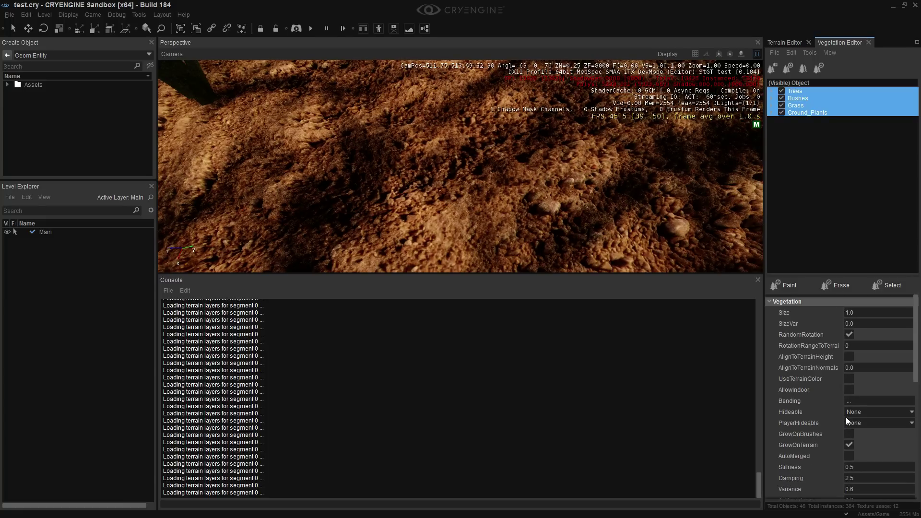
pyautogui.scroll(-2, 846, 416)
pyautogui.click(857, 430)
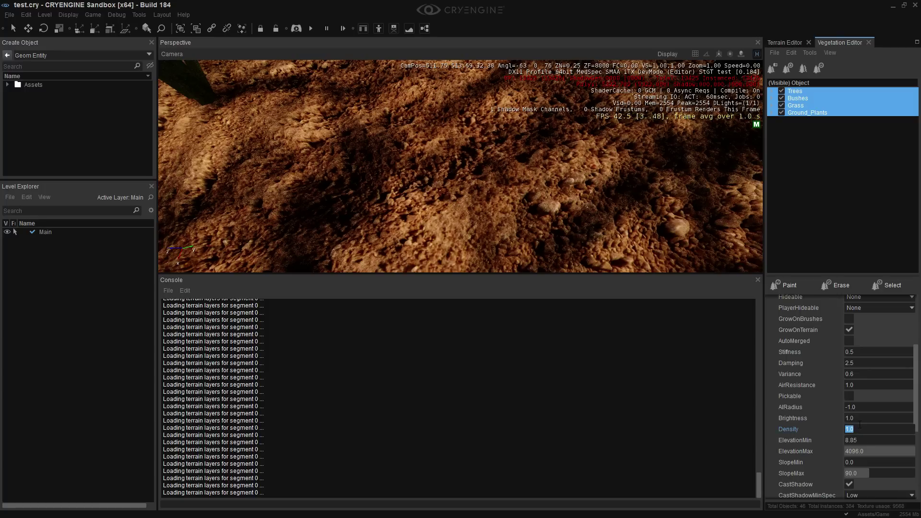
# Step: Set the shared vegetation Density to 10 and look across the terrain
pyautogui.write('10')
pyautogui.press('Return')
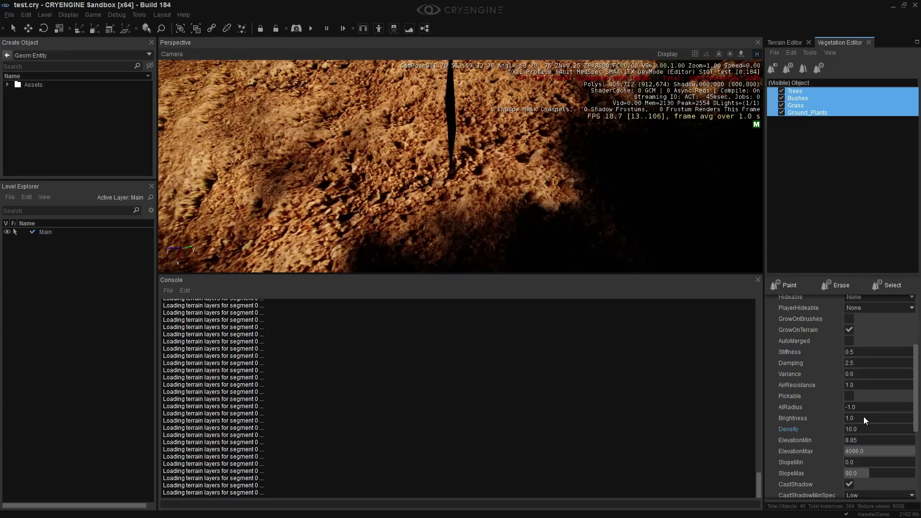
pyautogui.moveTo(600, 201); pyautogui.dragTo(535, 98, button='right')
pyautogui.moveTo(461, 144); pyautogui.dragTo(566, 135, button='right')
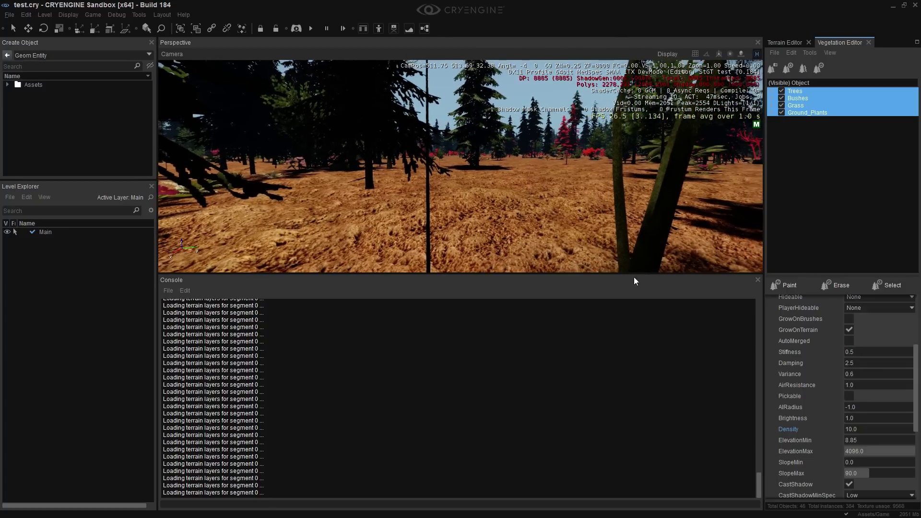
# Step: Raise the Density to 14 and view the thickened forest from above
pyautogui.click(866, 428)
pyautogui.write('14')
pyautogui.press('Return')
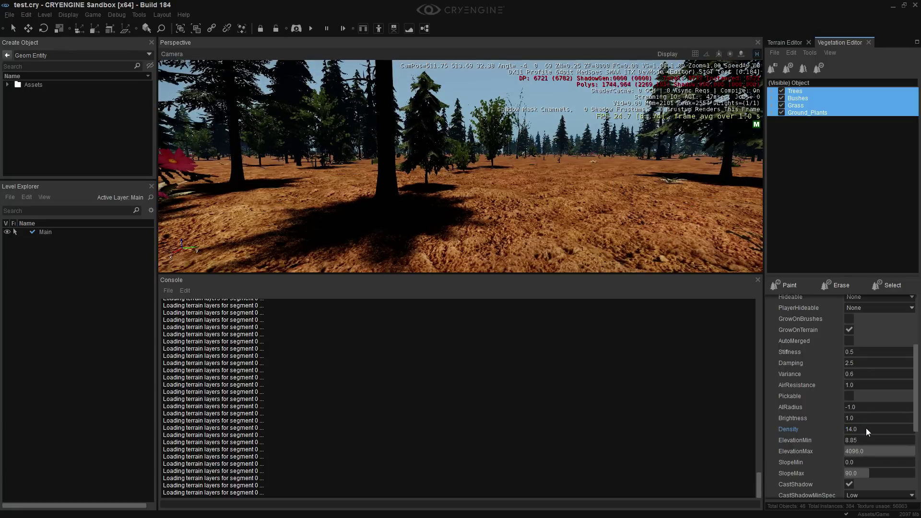
pyautogui.moveTo(582, 228); pyautogui.dragTo(417, 242, button='right')
pyautogui.press('w')
pyautogui.press('w')
pyautogui.press('w')
pyautogui.moveTo(485, 233); pyautogui.dragTo(430, 231, button='right')
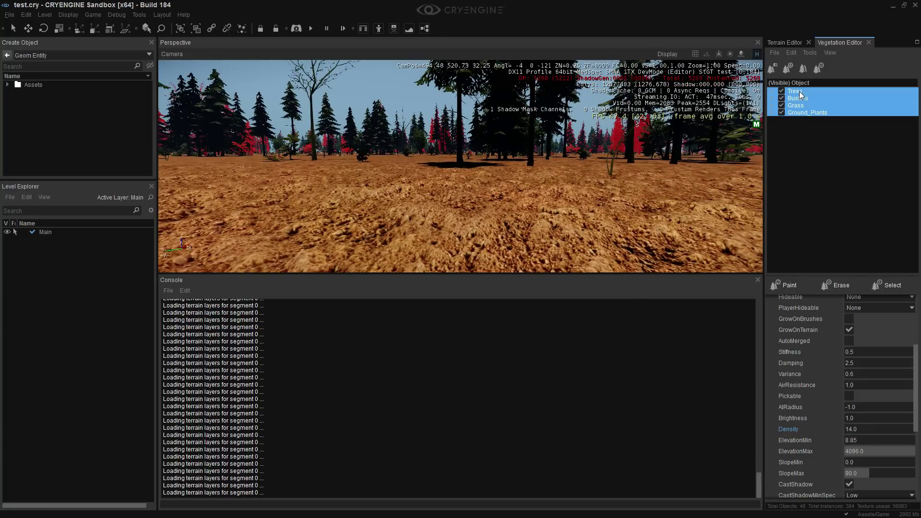
# Step: Set the three mountainlaural bushes (bush_a, small_a, tiny_a) to density 16
pyautogui.click(774, 92)
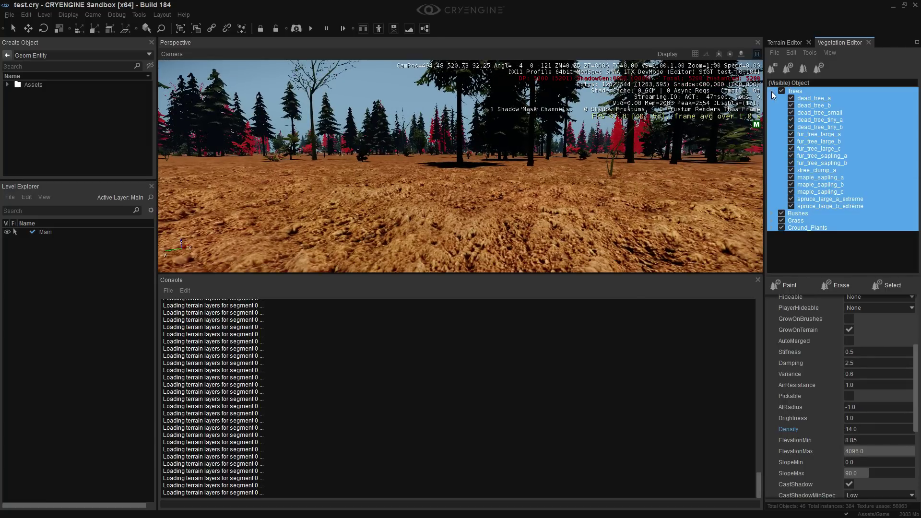
pyautogui.click(775, 93)
pyautogui.click(774, 100)
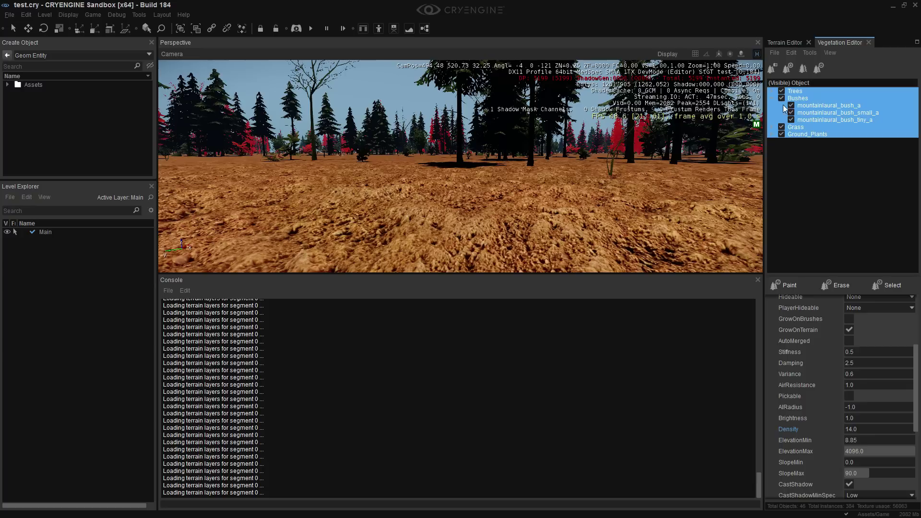
pyautogui.click(806, 107)
pyautogui.keyDown('ctrl'); pyautogui.click(823, 115); pyautogui.keyUp('ctrl')
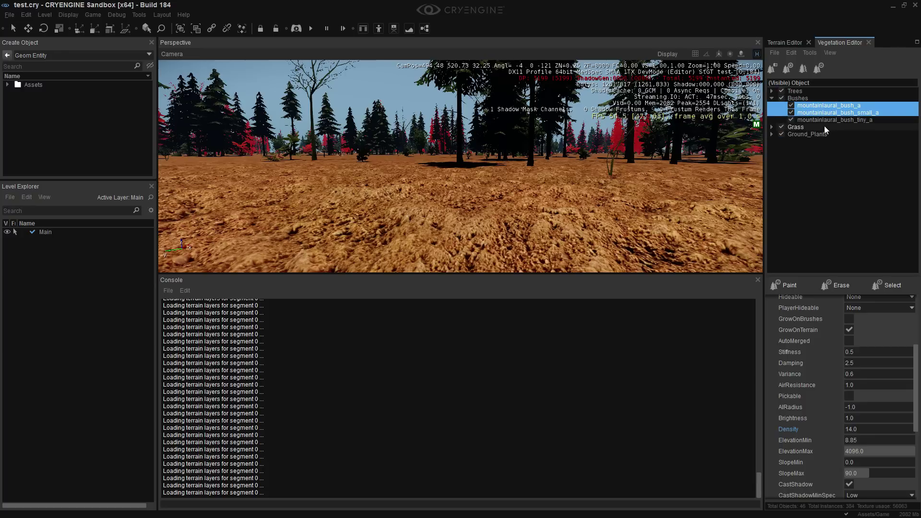
pyautogui.keyDown('shift'); pyautogui.click(823, 120); pyautogui.keyUp('shift')
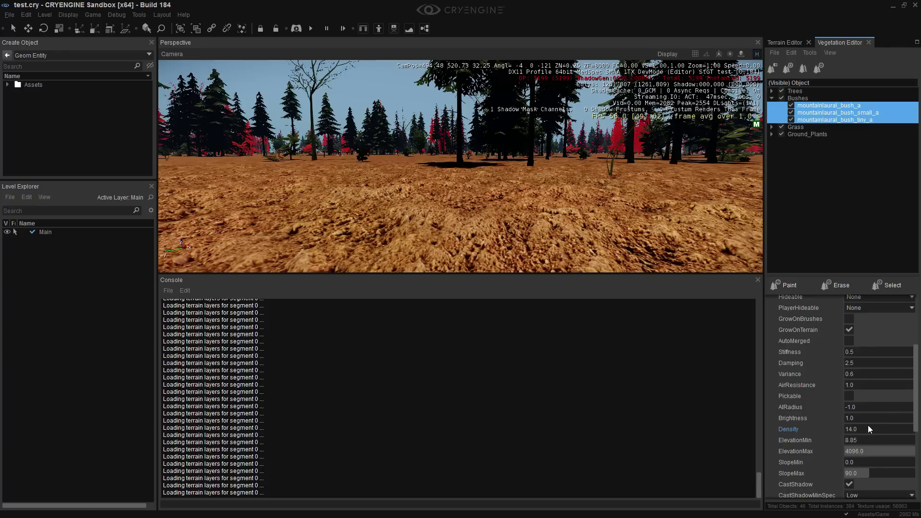
pyautogui.write('16')
pyautogui.press('Return')
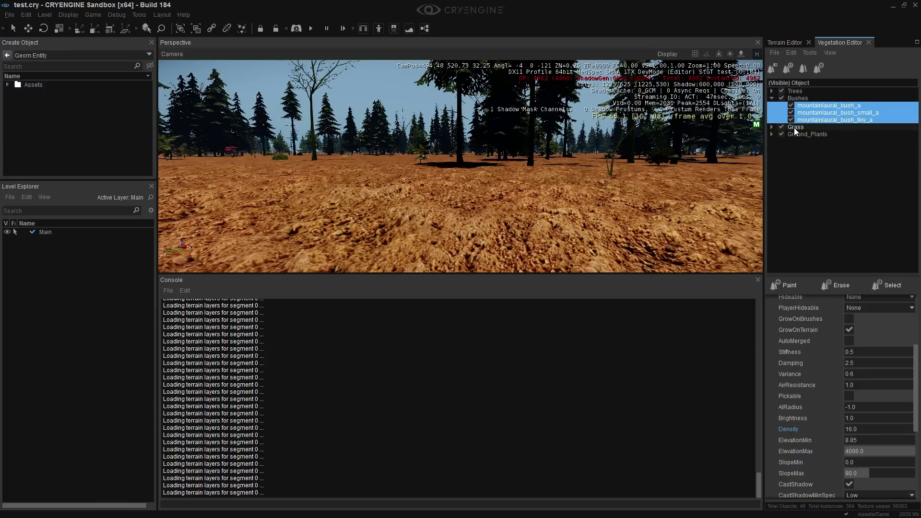
# Step: Set both grasses, tall clump grass and green tall grass, to density 12
pyautogui.click(772, 127)
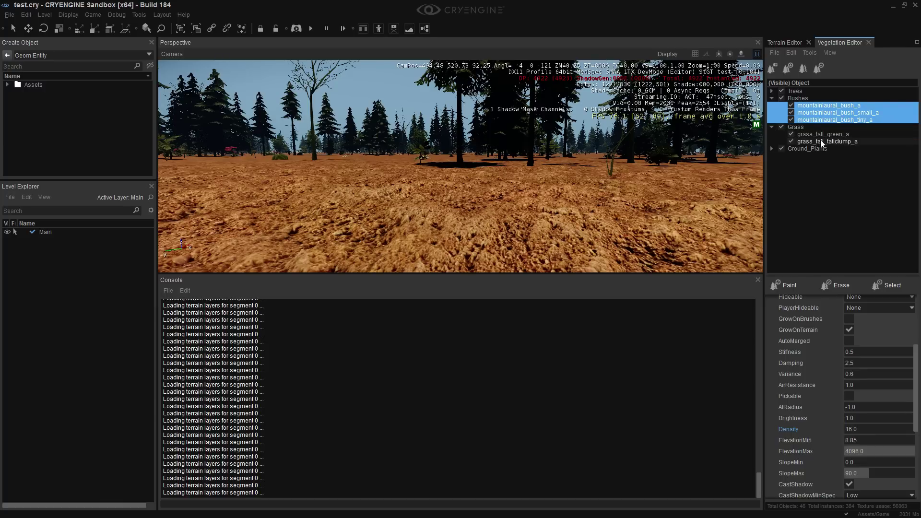
pyautogui.click(820, 141)
pyautogui.keyDown('shift'); pyautogui.click(821, 135); pyautogui.keyUp('shift')
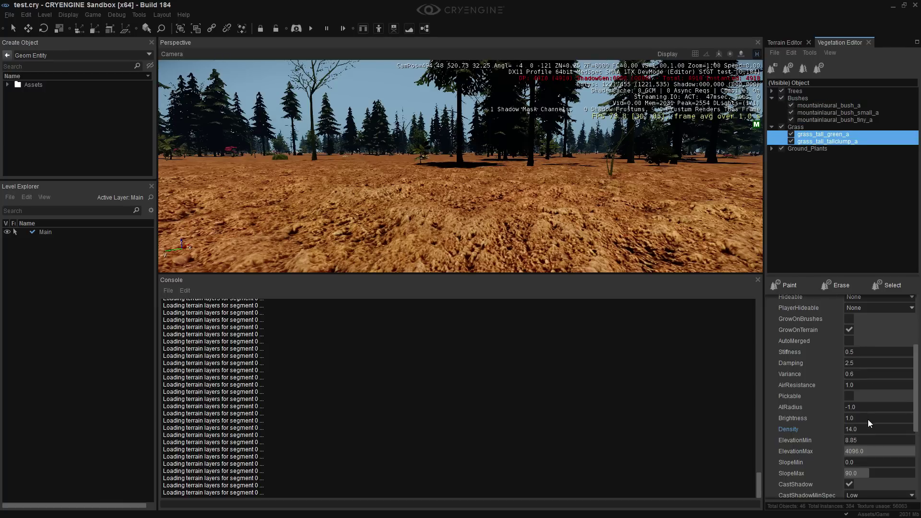
pyautogui.write('12')
pyautogui.press('Return')
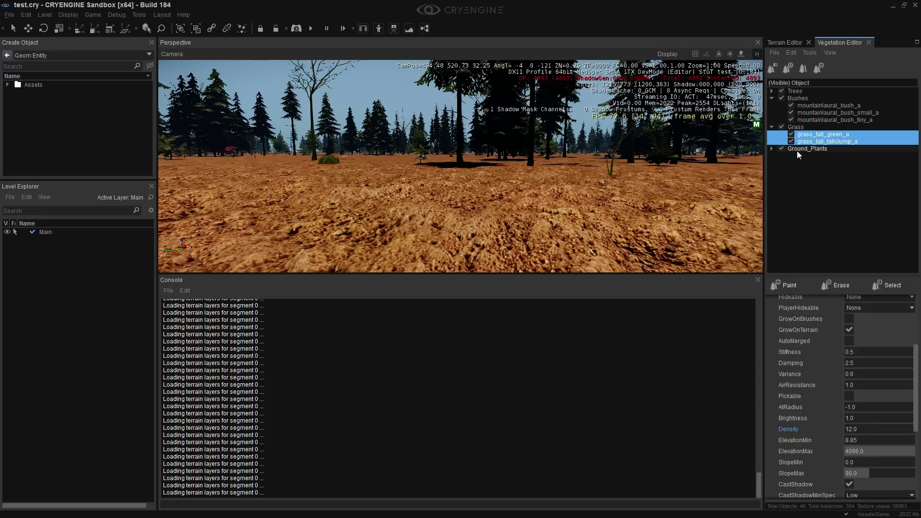
# Step: Set all ground plants, dead_branch_a through moss_plants_a, to density 9, then show the Terrain Editor
pyautogui.click(772, 149)
pyautogui.click(810, 155)
pyautogui.scroll(-3, 831, 211)
pyautogui.keyDown('shift'); pyautogui.click(819, 265); pyautogui.keyUp('shift')
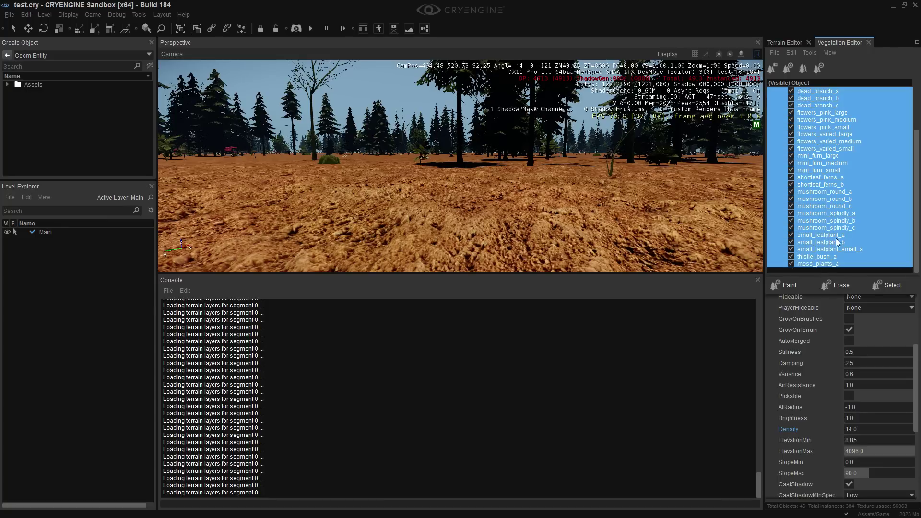
pyautogui.click(859, 429)
pyautogui.write('9')
pyautogui.press('Return')
pyautogui.moveTo(629, 260); pyautogui.dragTo(582, 186, button='right')
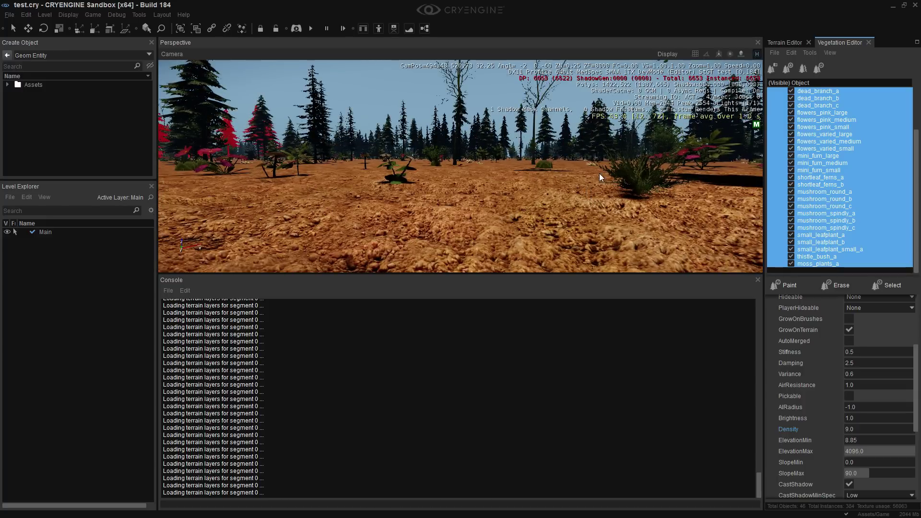
pyautogui.click(790, 43)
pyautogui.moveTo(600, 154); pyautogui.dragTo(415, 159, button='right')
# Step: Save the level and reload textures and shaders
pyautogui.click(9, 15)
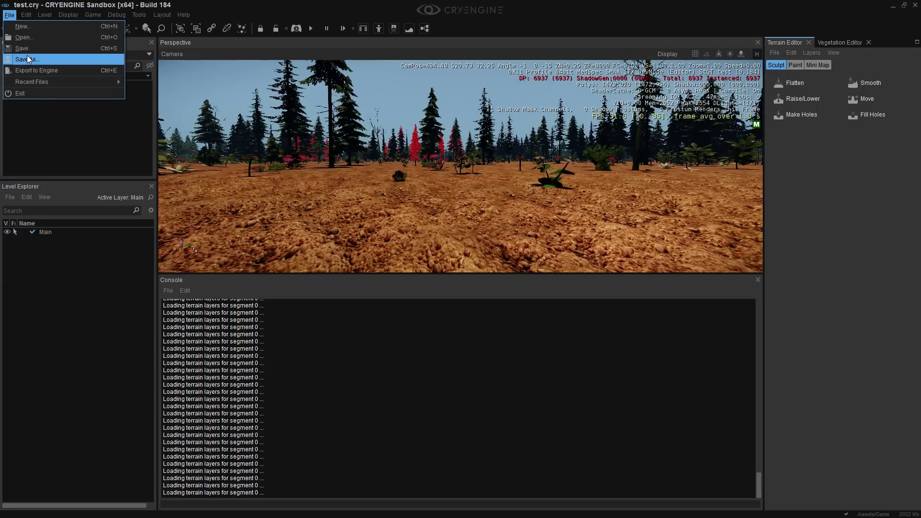
pyautogui.click(28, 52)
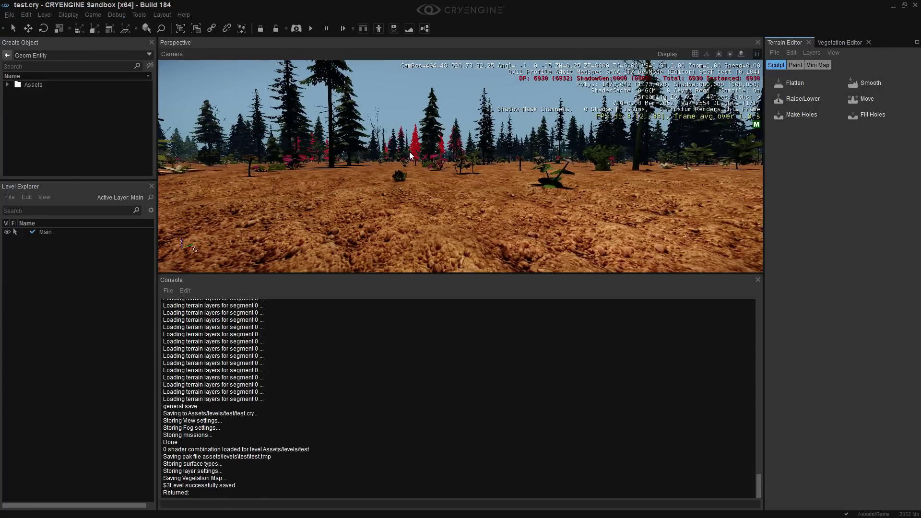
pyautogui.click(117, 15)
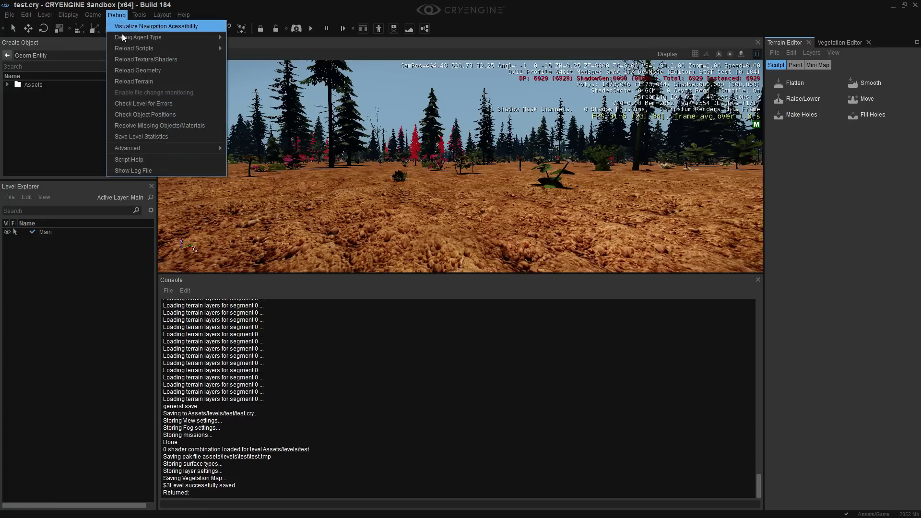
pyautogui.click(163, 59)
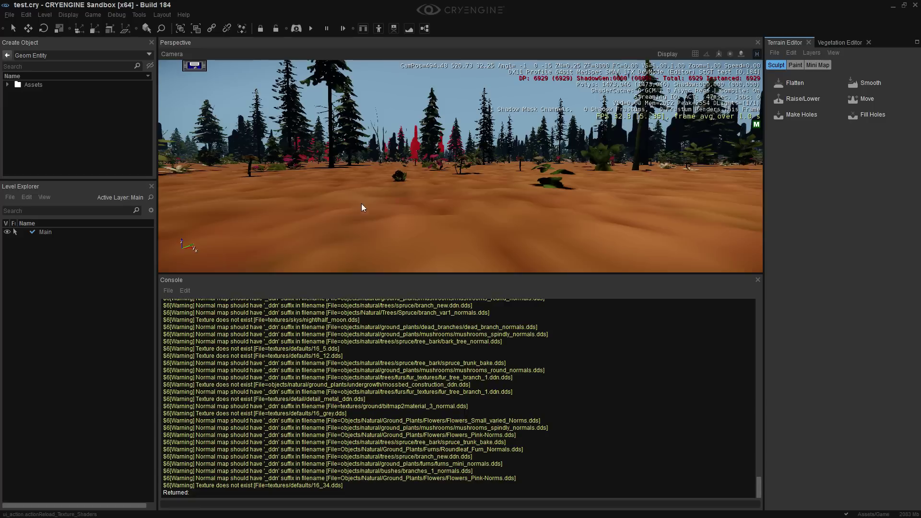
pyautogui.moveTo(461, 182); pyautogui.dragTo(338, 113, button='right')
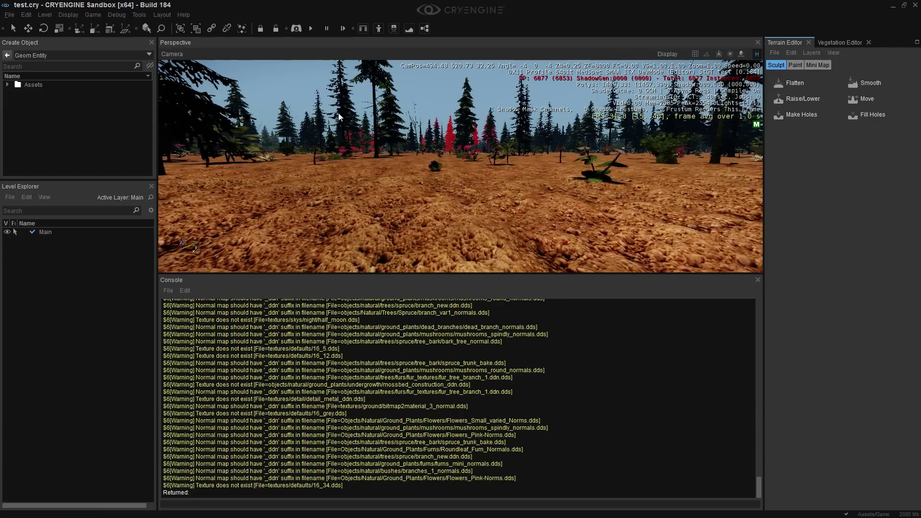
# Step: Reload the terrain from the Debug menu
pyautogui.click(117, 15)
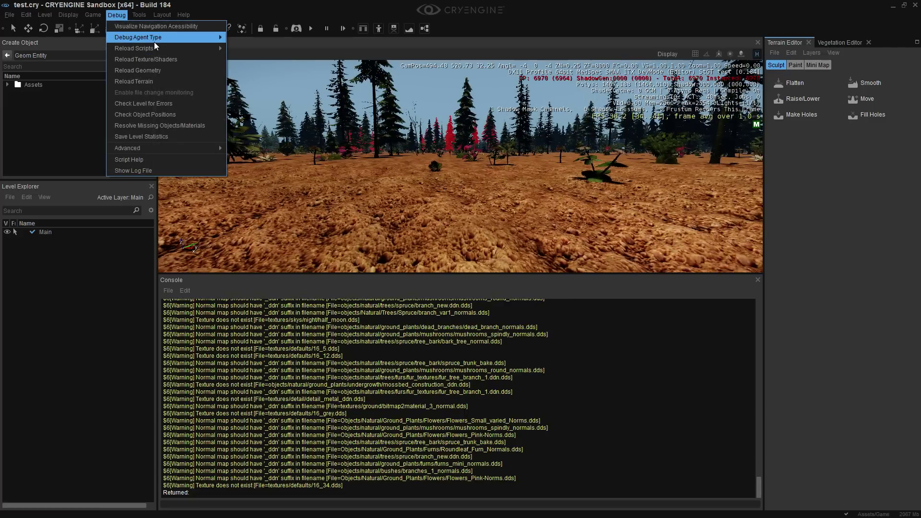
pyautogui.moveTo(189, 52)
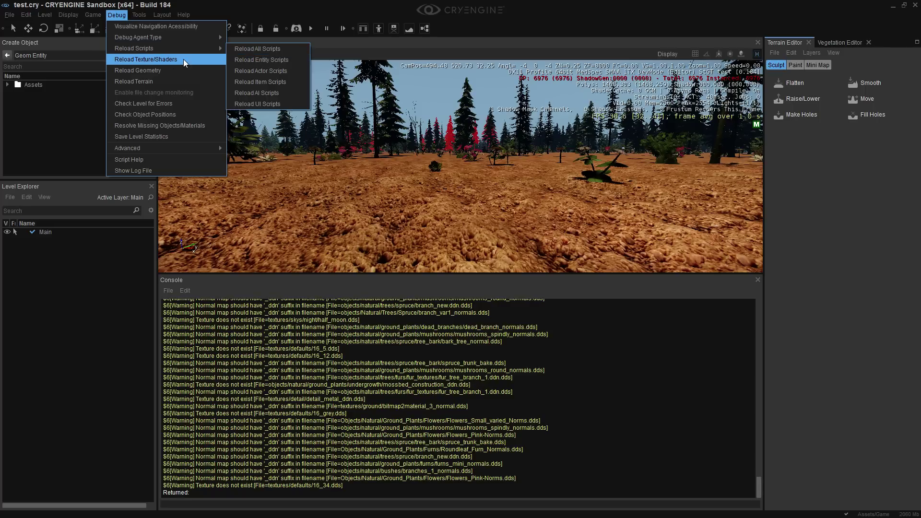
pyautogui.click(169, 82)
pyautogui.moveTo(504, 151); pyautogui.dragTo(664, 135, button='right')
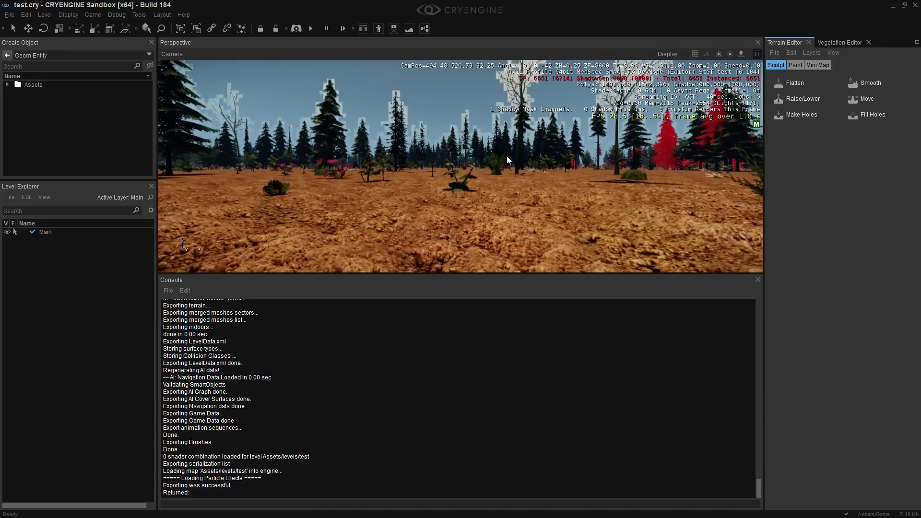
pyautogui.click(116, 15)
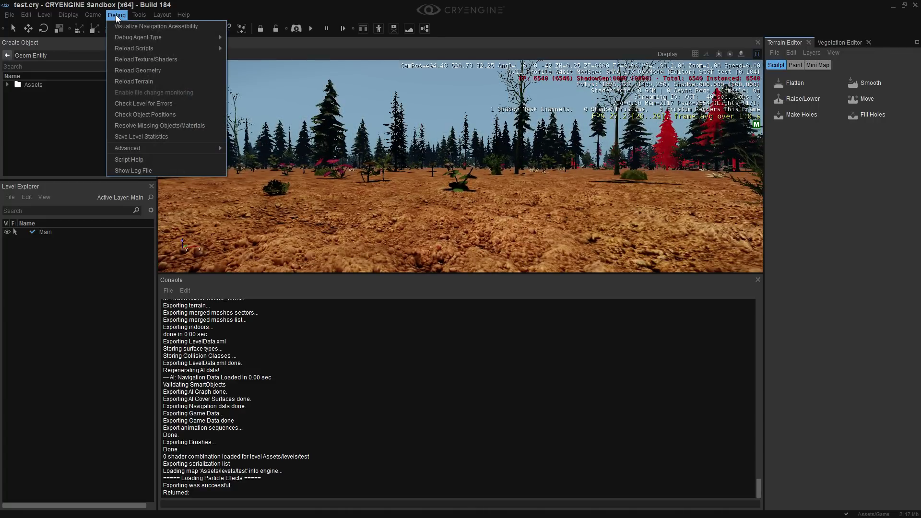
pyautogui.moveTo(137, 15)
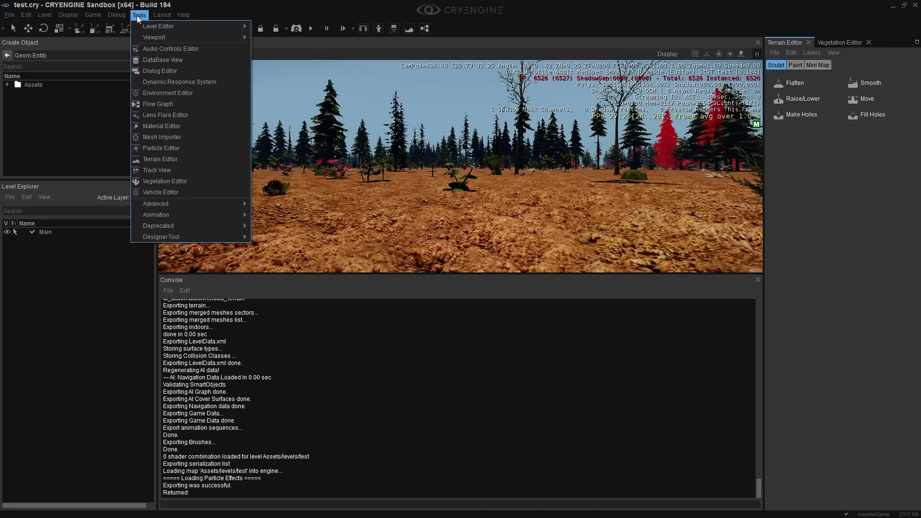
pyautogui.click(181, 127)
pyautogui.moveTo(496, 183); pyautogui.dragTo(526, 159, button='right')
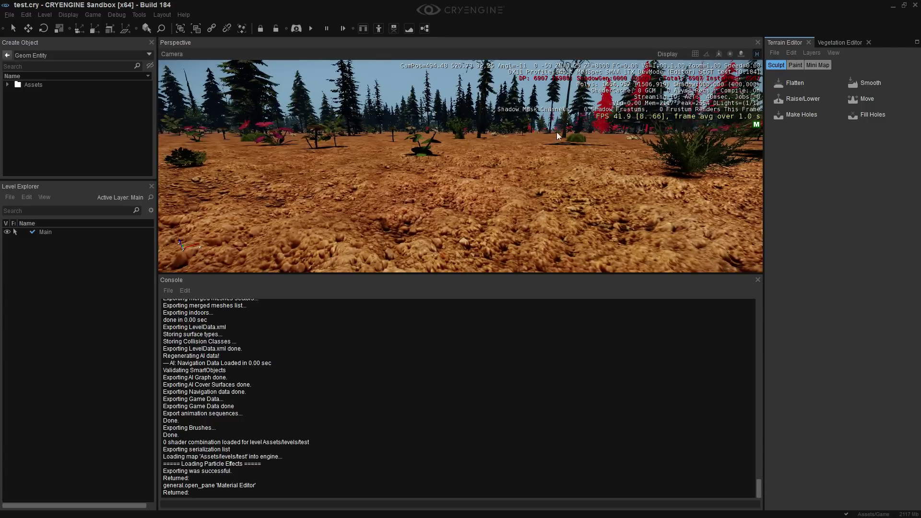
pyautogui.moveTo(602, 131); pyautogui.dragTo(623, 98, button='right')
pyautogui.moveTo(543, 175); pyautogui.dragTo(787, 148, button='right')
pyautogui.scroll(2, 546, 177)
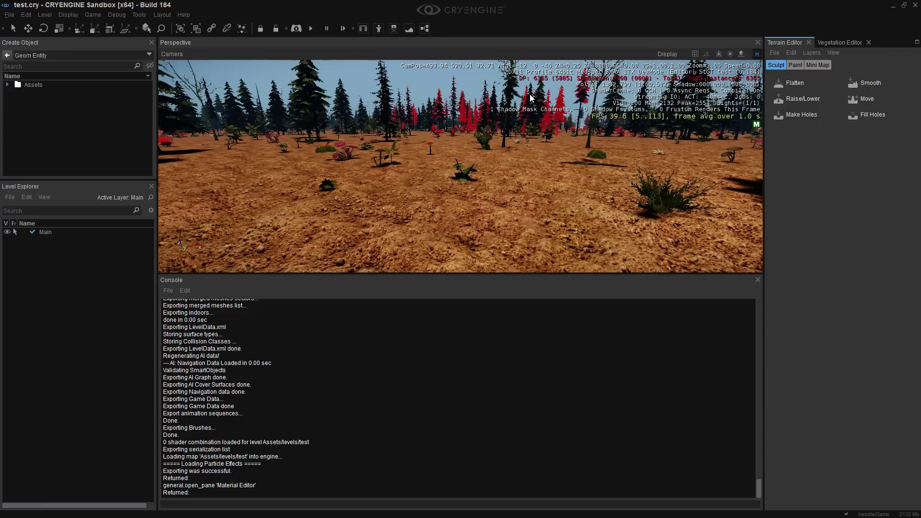
# Step: Rename the Default paint layer to 'ground' in the Terrain Editor's Paint tab
pyautogui.click(795, 65)
pyautogui.click(793, 91)
pyautogui.click(803, 92)
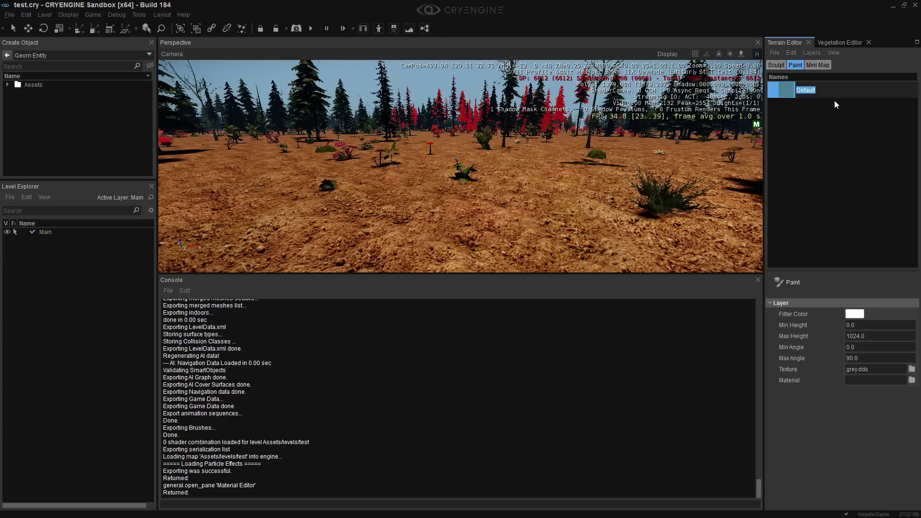
pyautogui.write('ground')
pyautogui.press('Return')
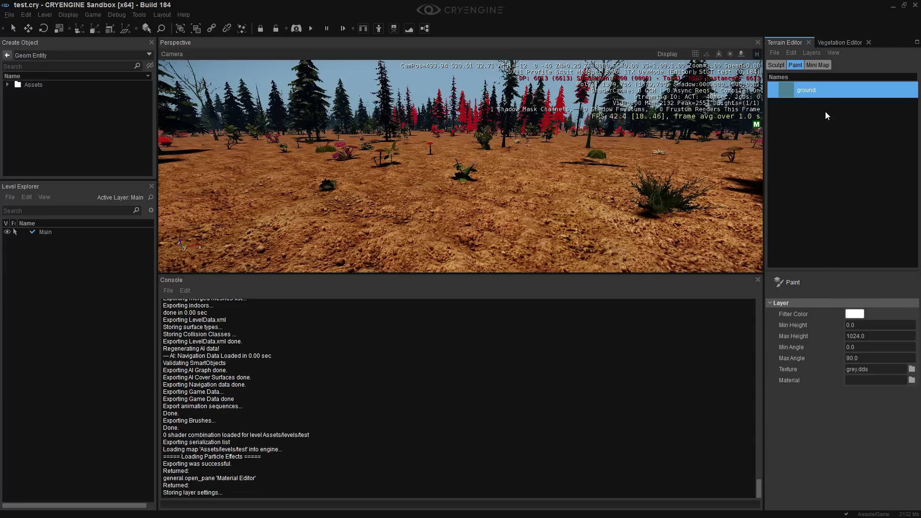
pyautogui.moveTo(550, 128); pyautogui.dragTo(575, 219, button='right')
pyautogui.moveTo(669, 217); pyautogui.dragTo(554, 236, button='right')
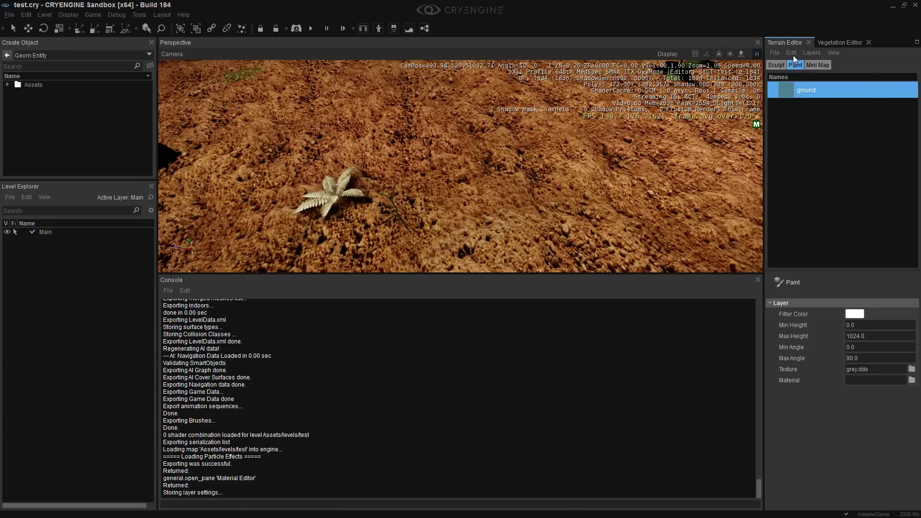
# Step: Select all vegetation objects and enable UseSprites, AlphaBlend and DynamicDistanceShadows
pyautogui.click(858, 43)
pyautogui.scroll(3, 853, 135)
pyautogui.click(811, 92)
pyautogui.hotkey('ctrl', 'a')
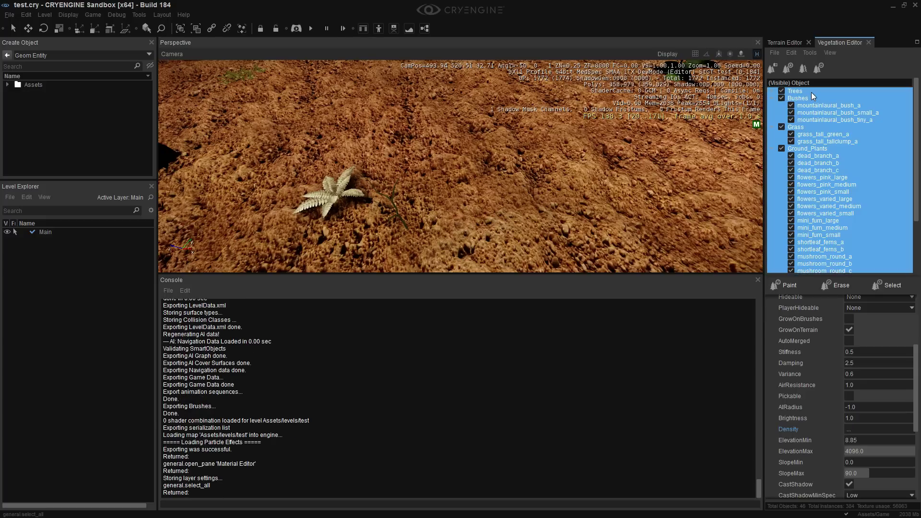
pyautogui.scroll(-5, 863, 378)
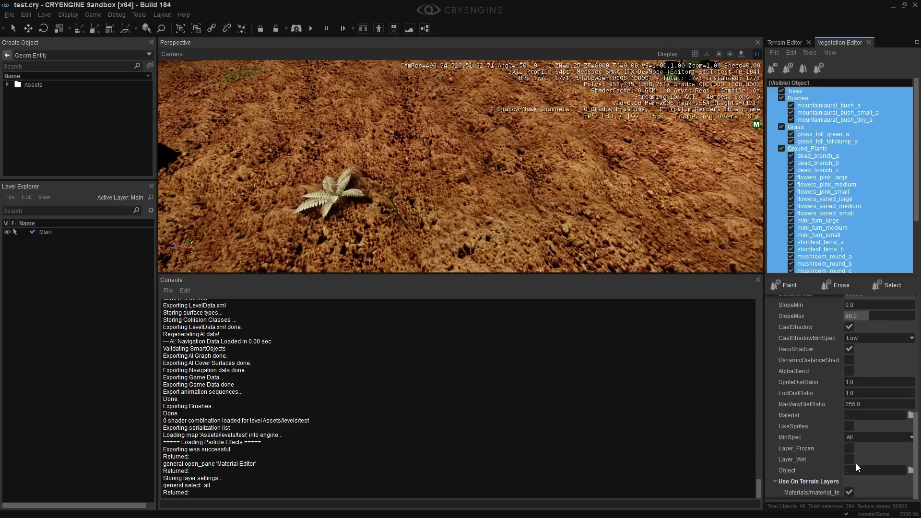
pyautogui.click(849, 428)
pyautogui.click(849, 372)
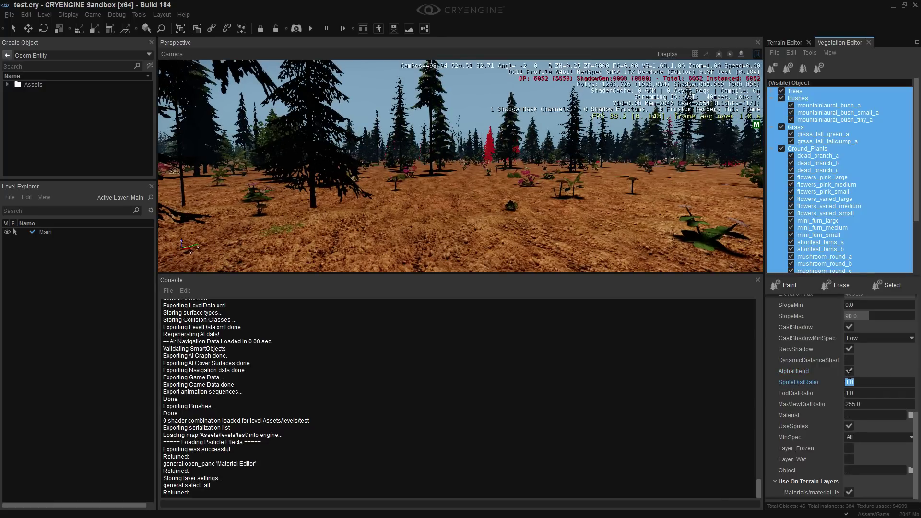
pyautogui.click(849, 359)
# Step: Keep RecvShadow on and turn CastShadow off for all vegetation
pyautogui.moveTo(528, 185); pyautogui.dragTo(603, 210, button='right')
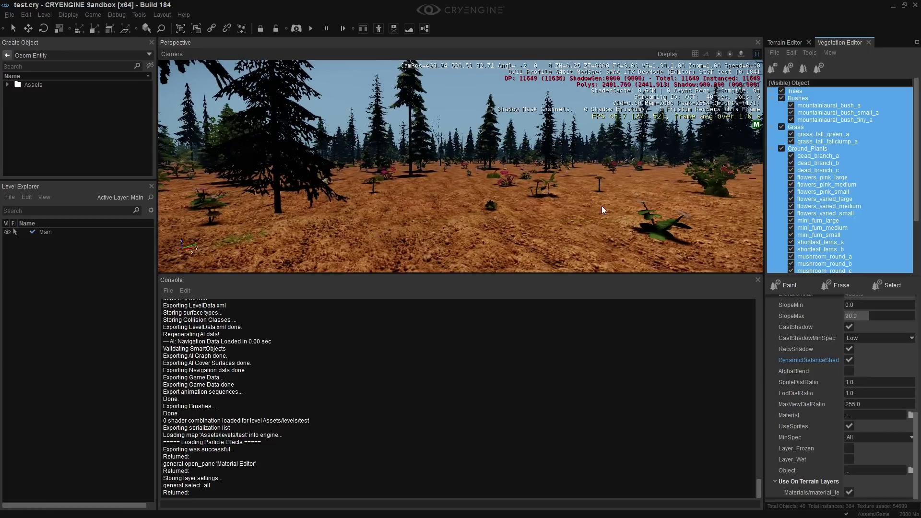
pyautogui.click(849, 352)
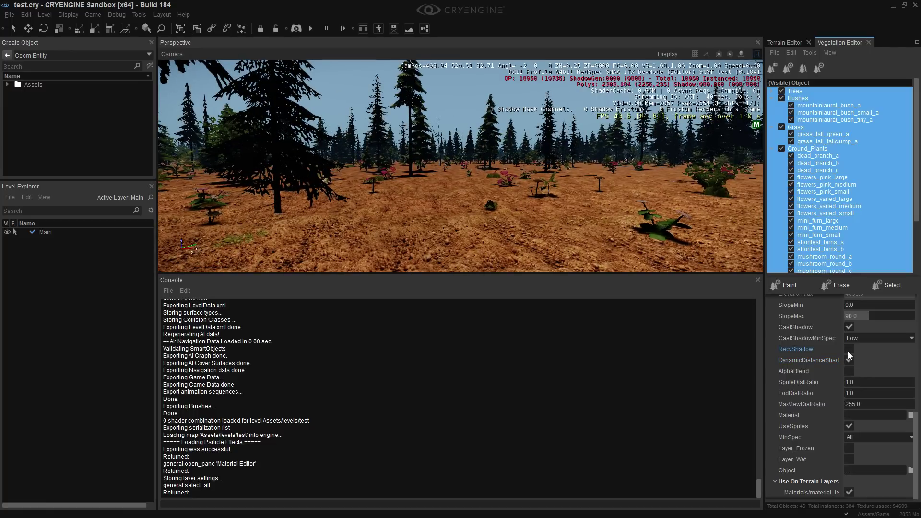
pyautogui.click(849, 350)
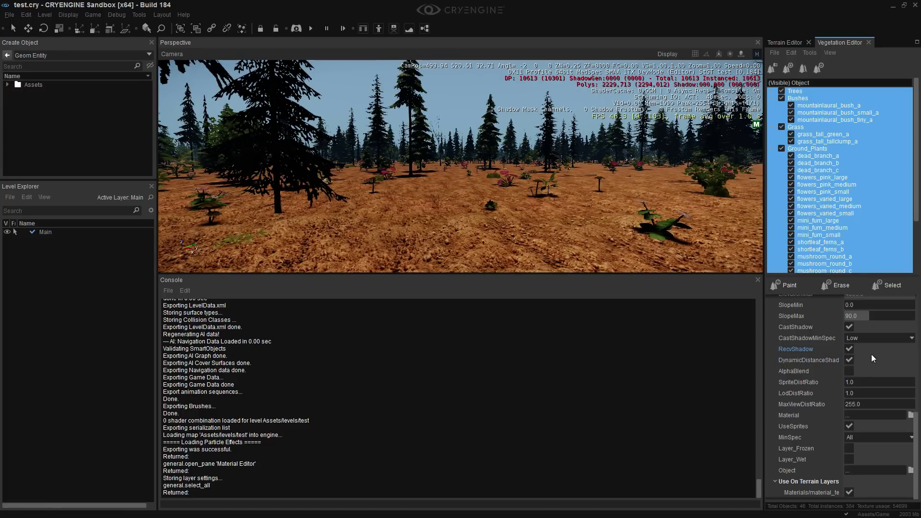
pyautogui.scroll(2, 871, 354)
pyautogui.click(849, 384)
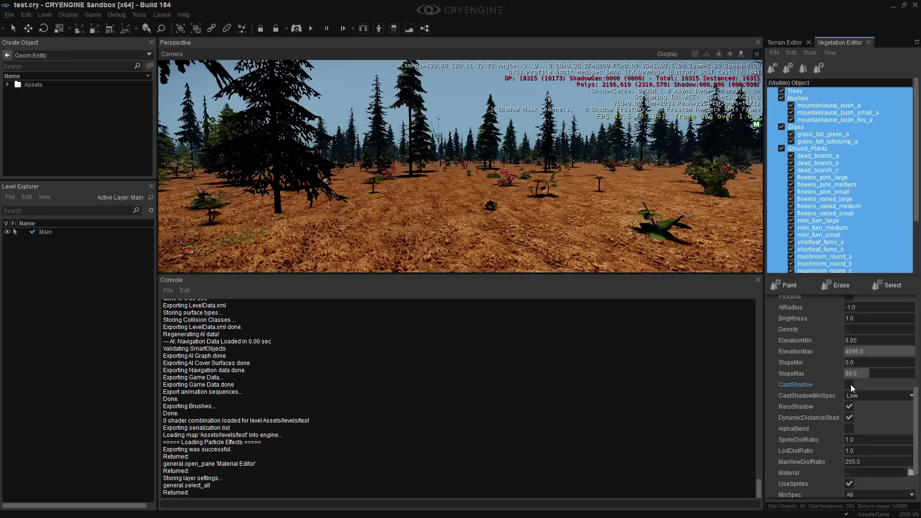
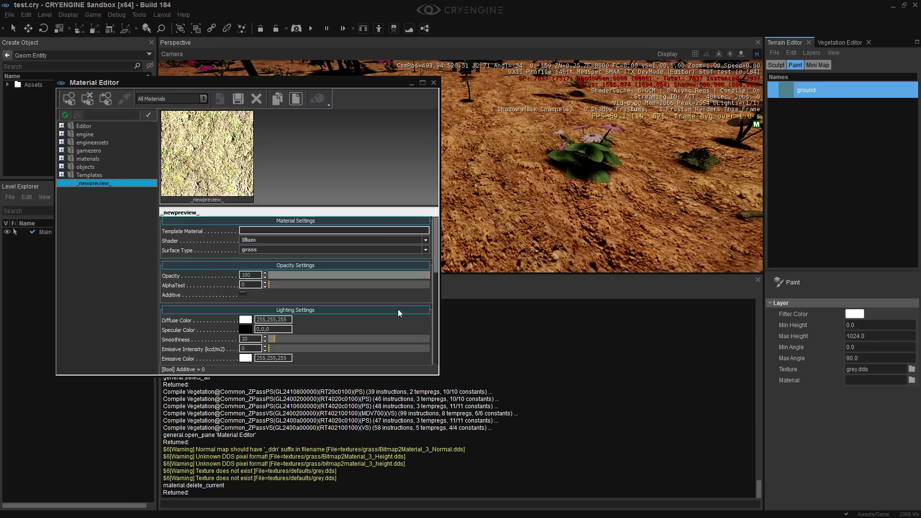
# Step: Delete the _newpreview_ material and the duplicate grass material from the materials folder
pyautogui.rightClick(93, 184)
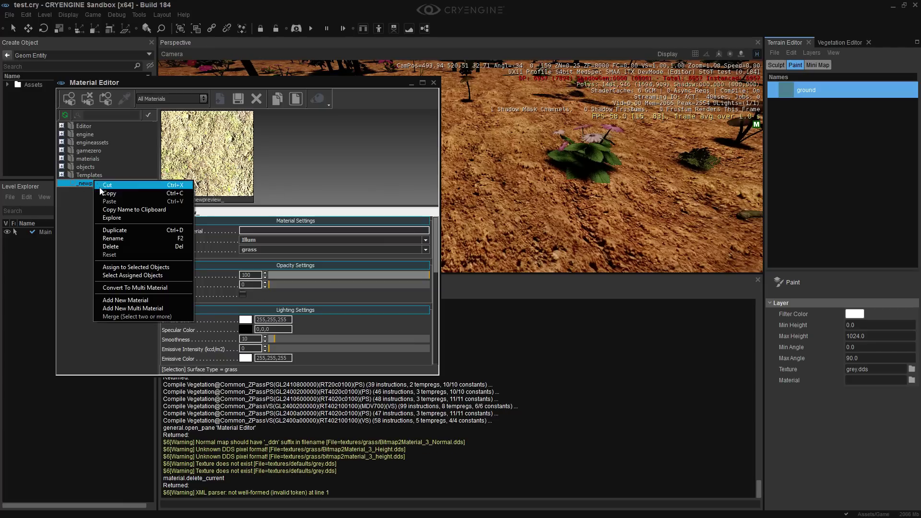
pyautogui.click(111, 246)
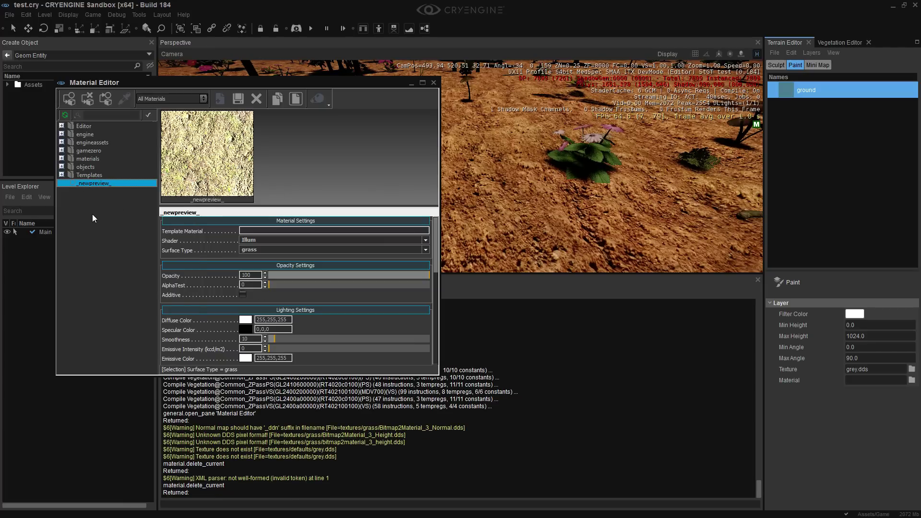
pyautogui.doubleClick(81, 168)
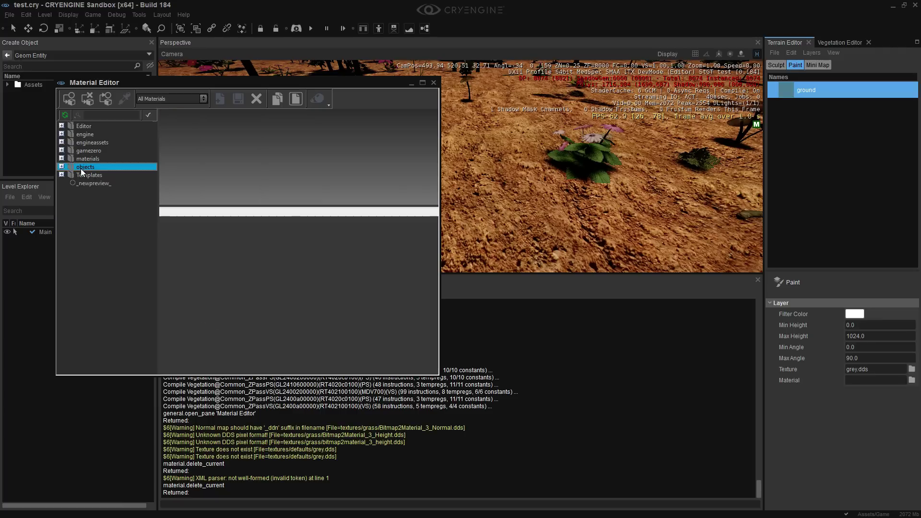
pyautogui.doubleClick(91, 158)
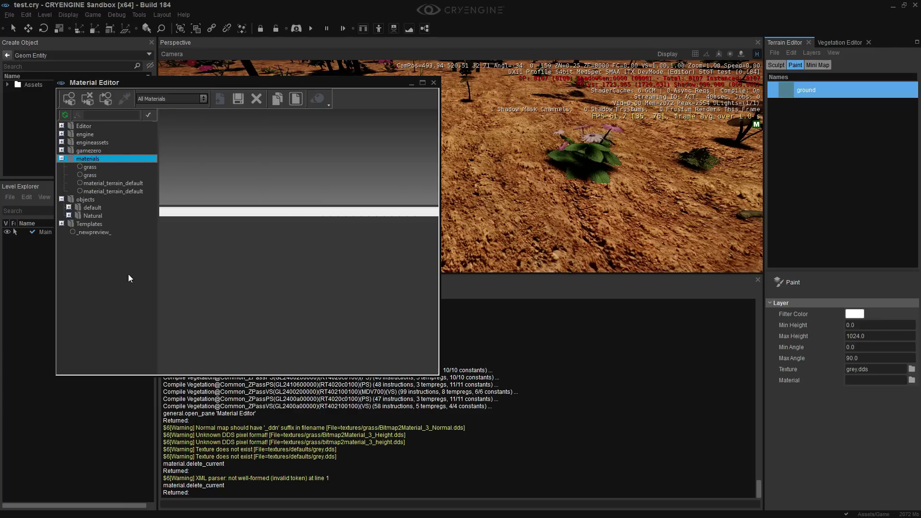
pyautogui.click(95, 174)
pyautogui.press('Delete')
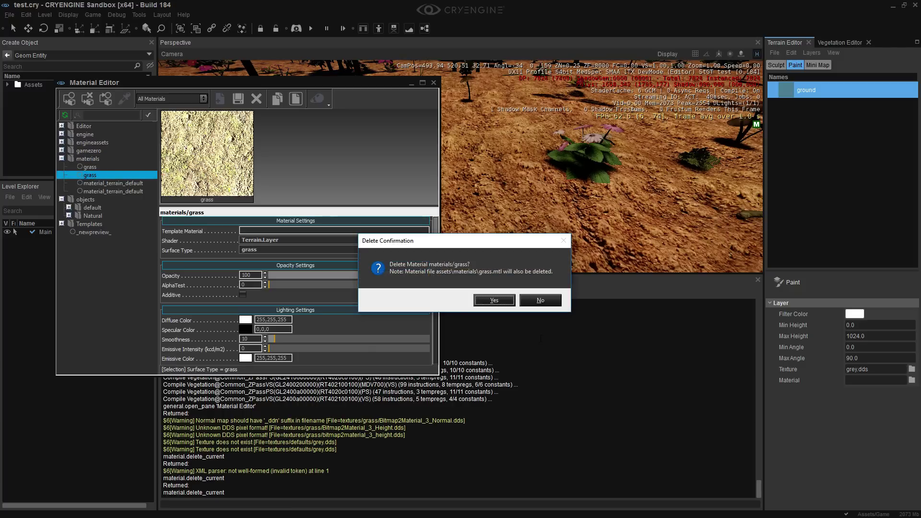
pyautogui.click(494, 300)
# Step: Duplicate material_terrain_default into material_terrain_default1 and maximize the Material Editor
pyautogui.click(91, 167)
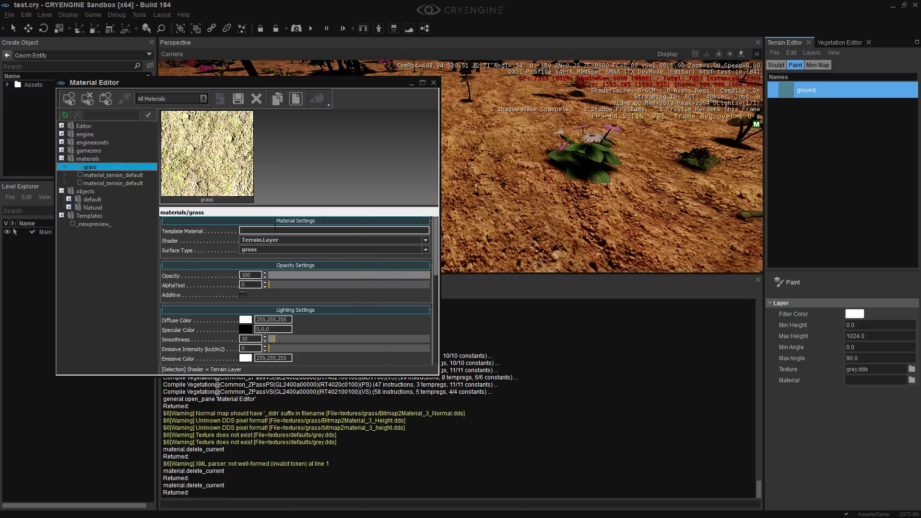
pyautogui.click(100, 183)
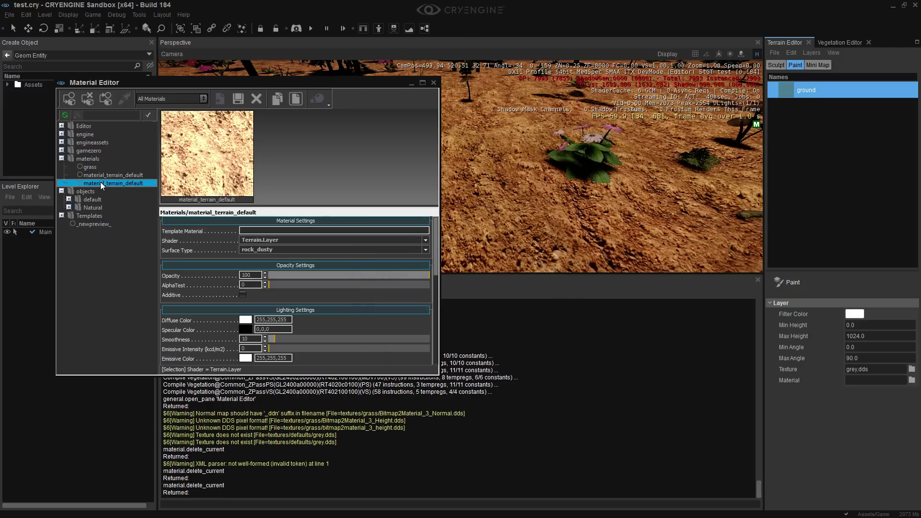
pyautogui.rightClick(99, 183)
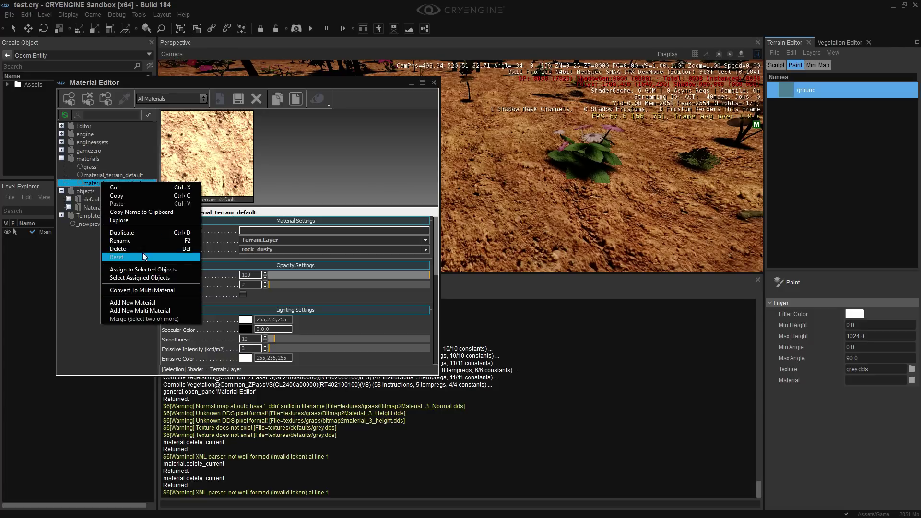
pyautogui.click(149, 235)
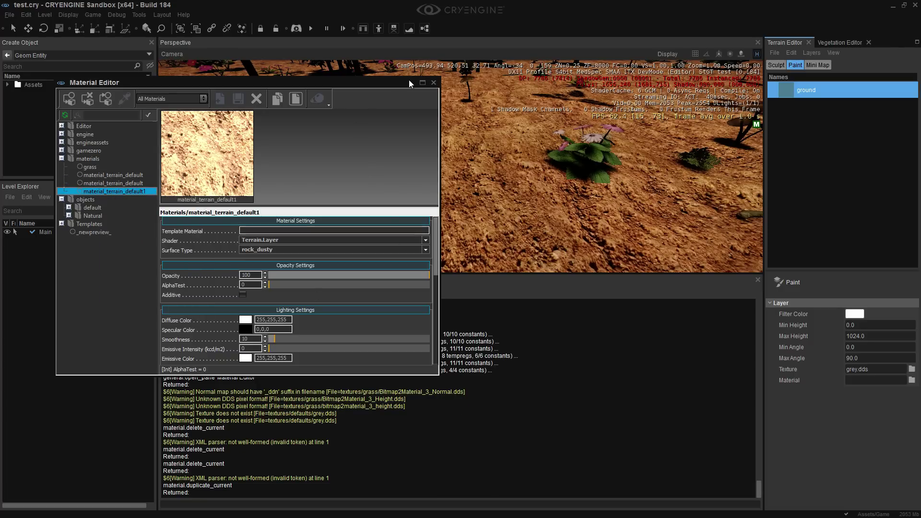
pyautogui.click(422, 83)
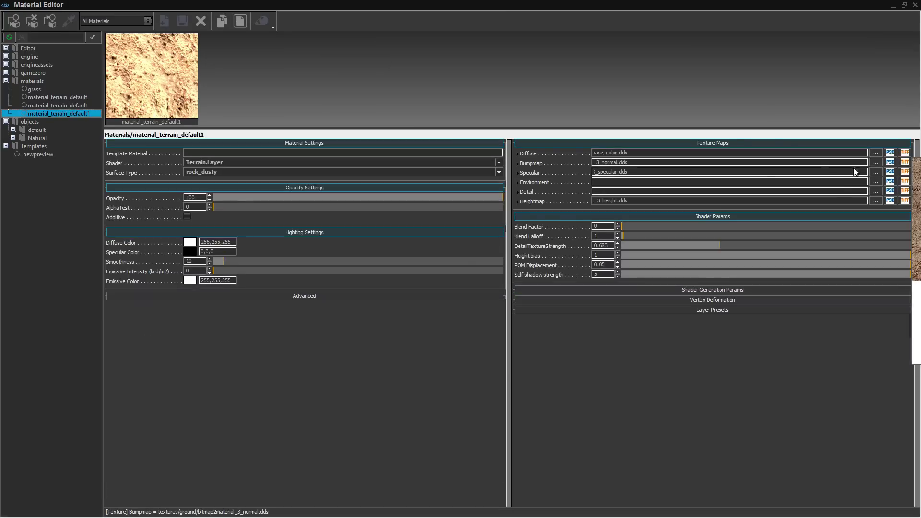
# Step: Set the diffuse map to the grass Bitmap2Material_3_Base_Color texture
pyautogui.click(876, 153)
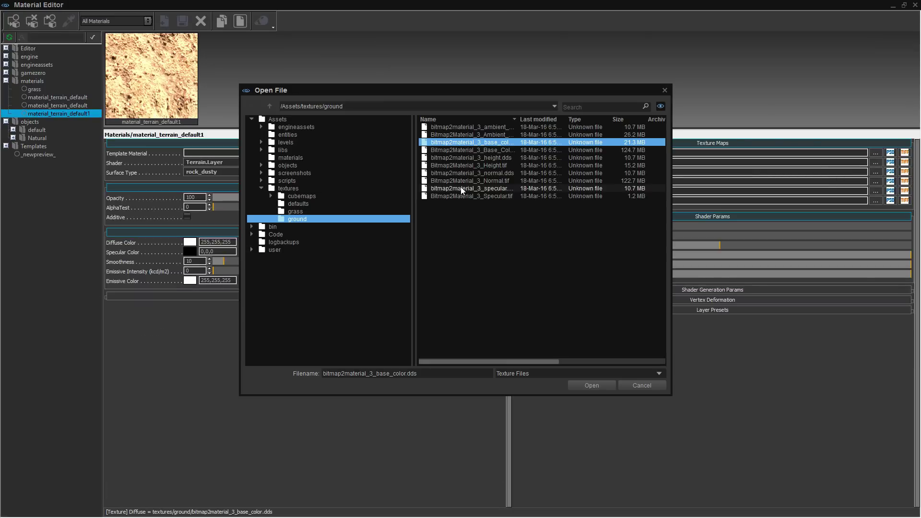
pyautogui.click(296, 212)
pyautogui.doubleClick(498, 136)
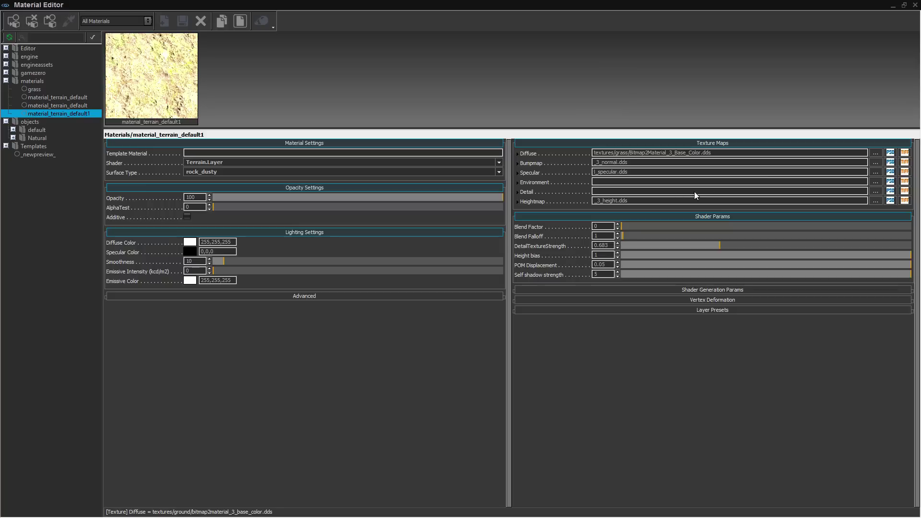
# Step: Set the bump map to textures/grass/Bitmap2Material_3_Normal.dds
pyautogui.click(876, 163)
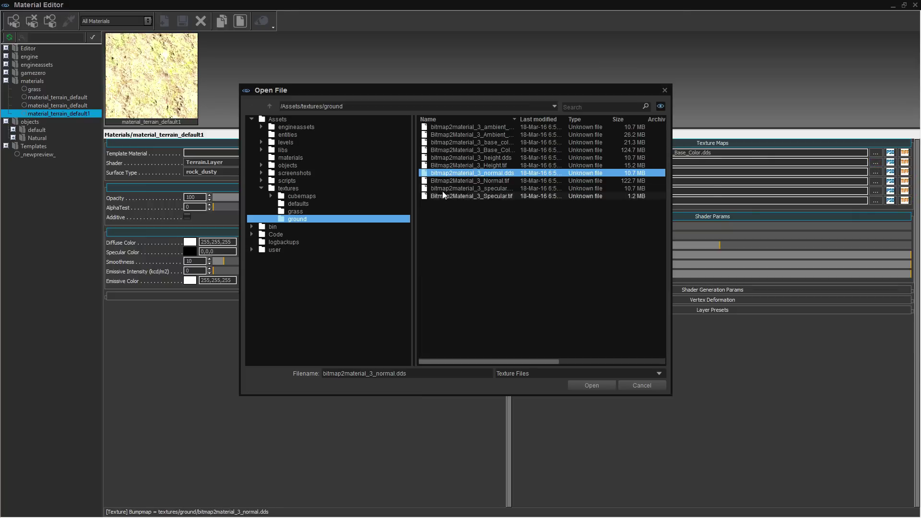
pyautogui.doubleClick(509, 174)
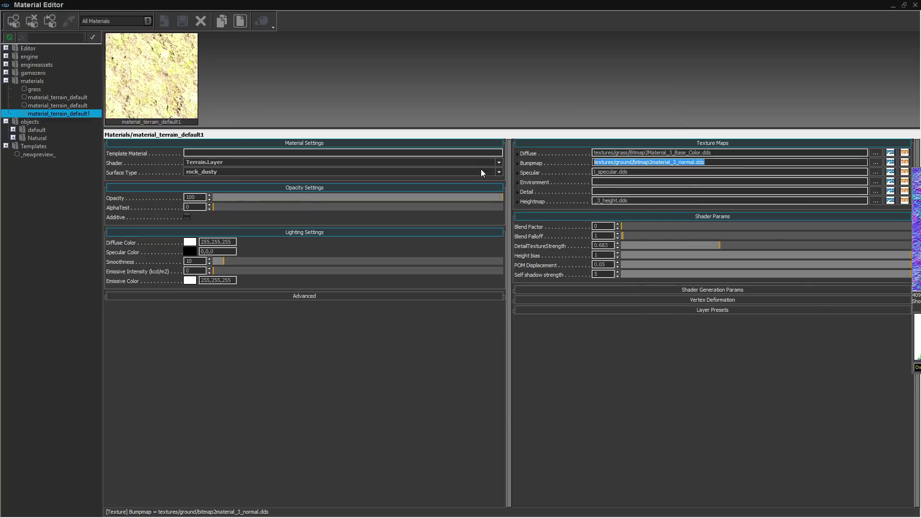
pyautogui.click(876, 163)
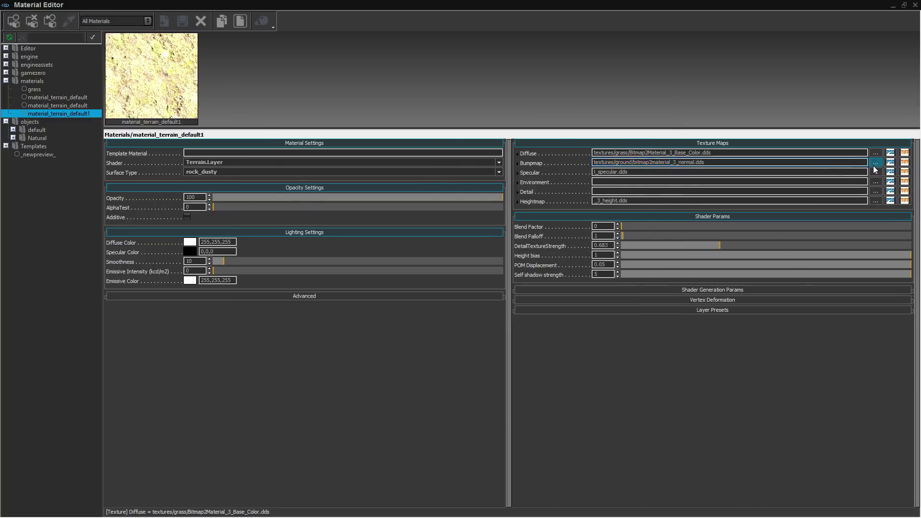
pyautogui.click(307, 211)
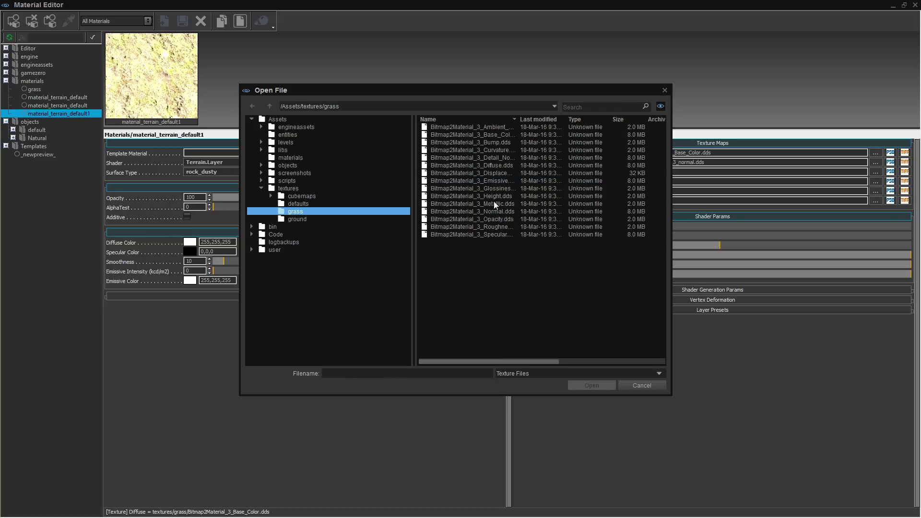
pyautogui.doubleClick(500, 212)
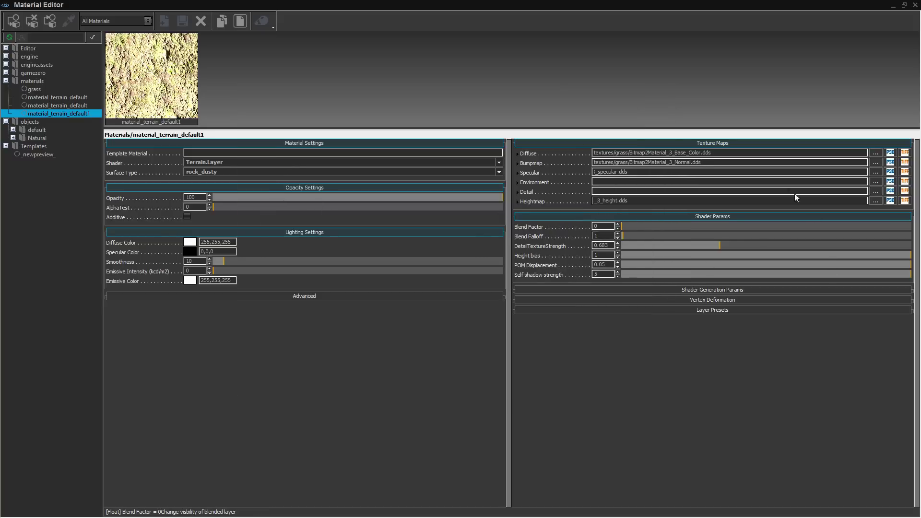
# Step: Set the specular and heightmap slots to the grass Specular and Height textures
pyautogui.click(875, 172)
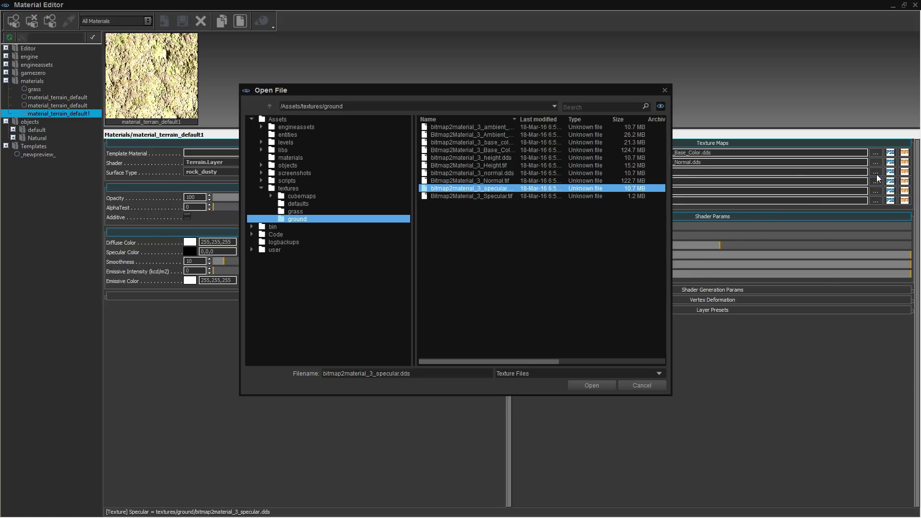
pyautogui.click(295, 212)
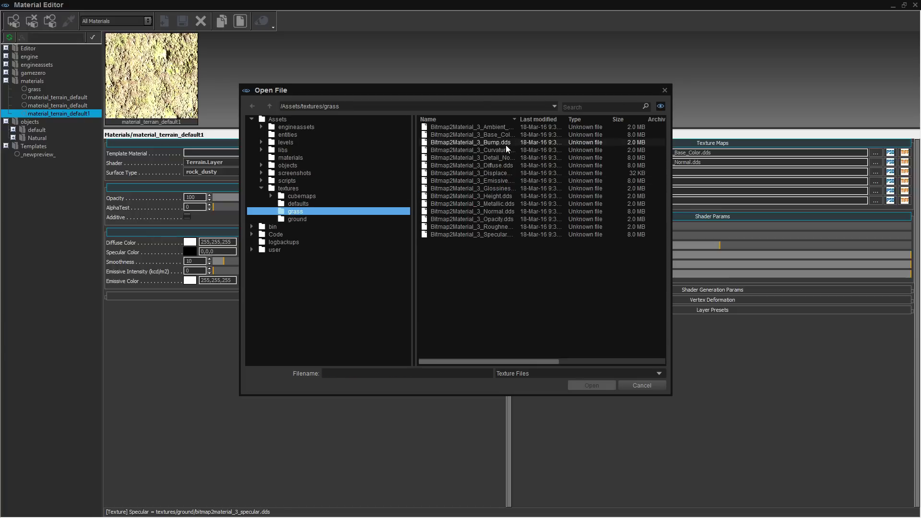
pyautogui.doubleClick(499, 234)
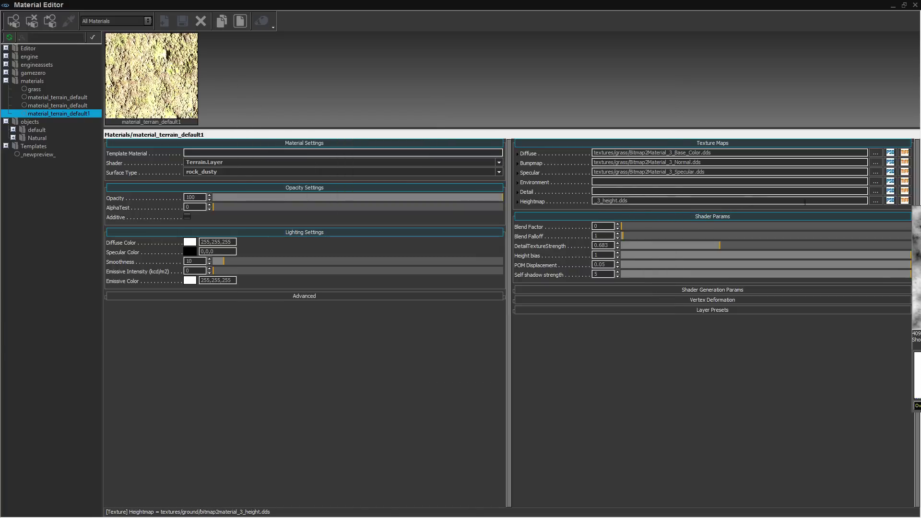
pyautogui.click(876, 200)
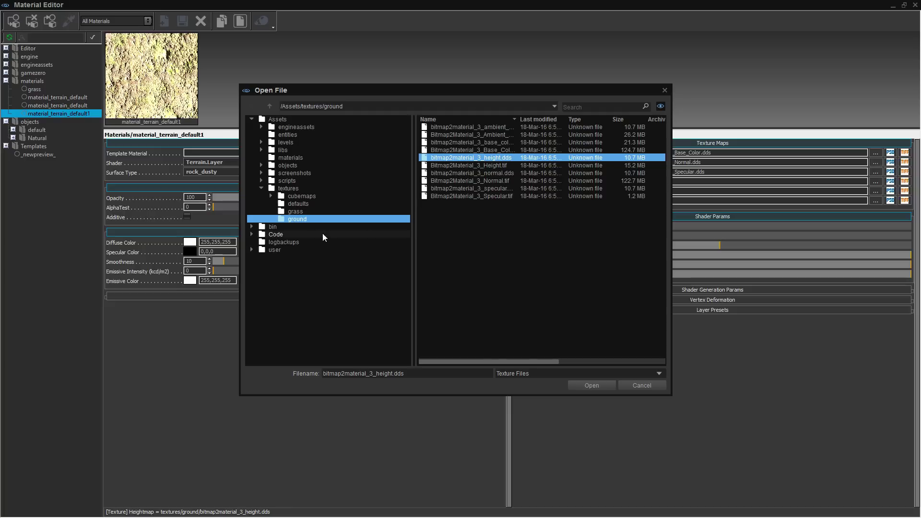
pyautogui.click(321, 212)
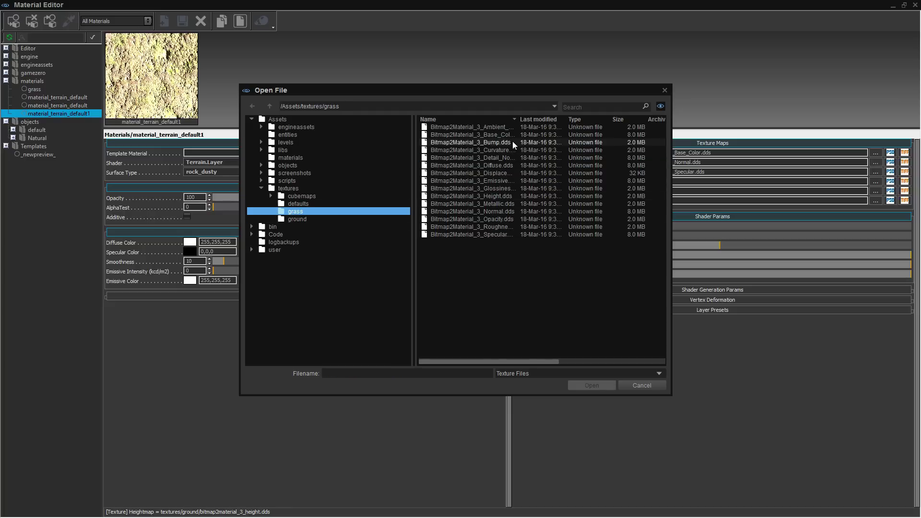
pyautogui.doubleClick(497, 196)
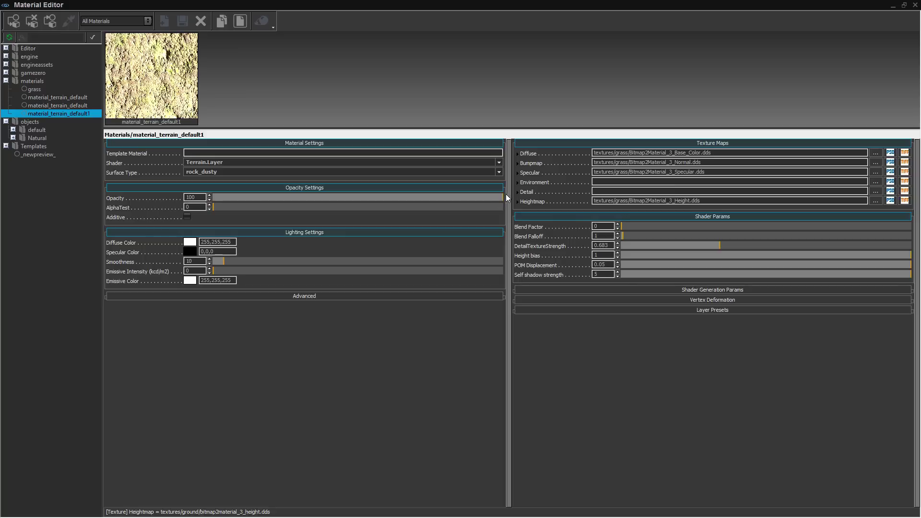
pyautogui.click(695, 171)
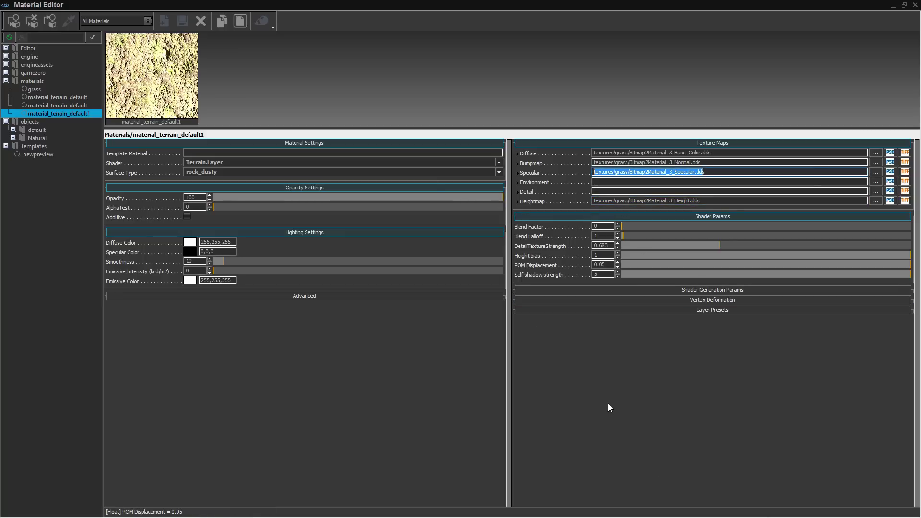
# Step: Disable parallax occlusion mapping, assign material_terrain_default1 to the selected objects, and close the editor
pyautogui.click(623, 290)
pyautogui.click(595, 319)
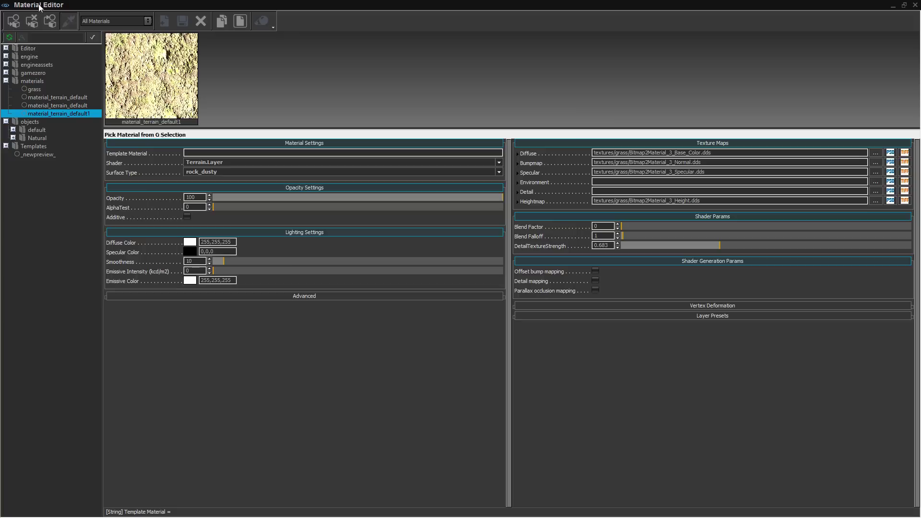
pyautogui.rightClick(77, 114)
pyautogui.click(106, 201)
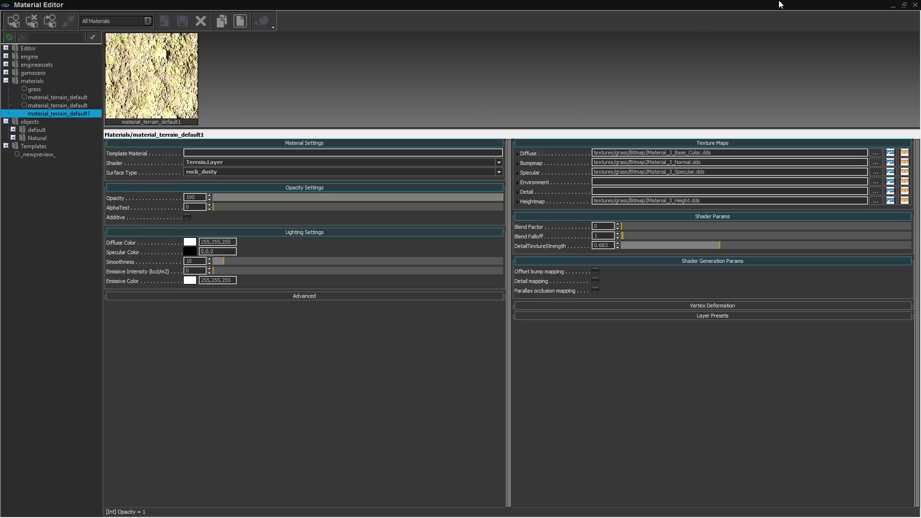
pyautogui.click(915, 6)
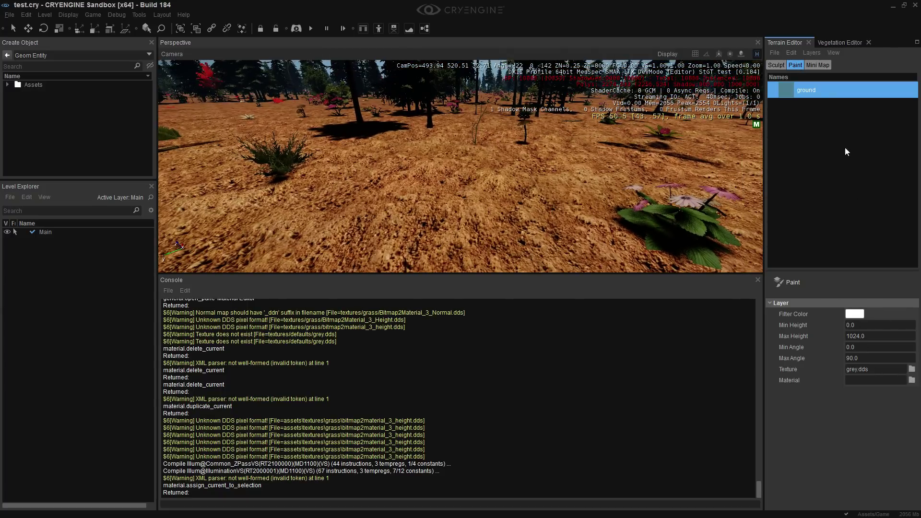
# Step: Add a new paint layer below ground and name it 'grass'
pyautogui.rightClick(779, 145)
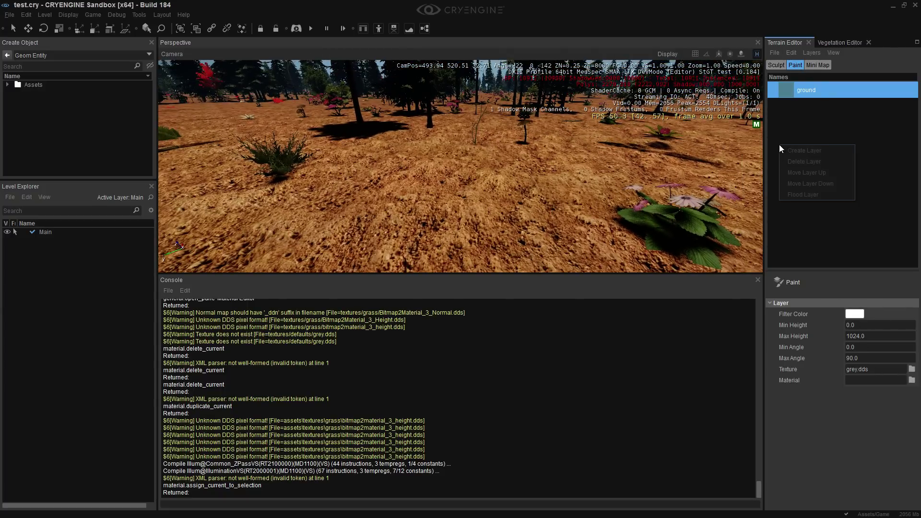
pyautogui.click(804, 152)
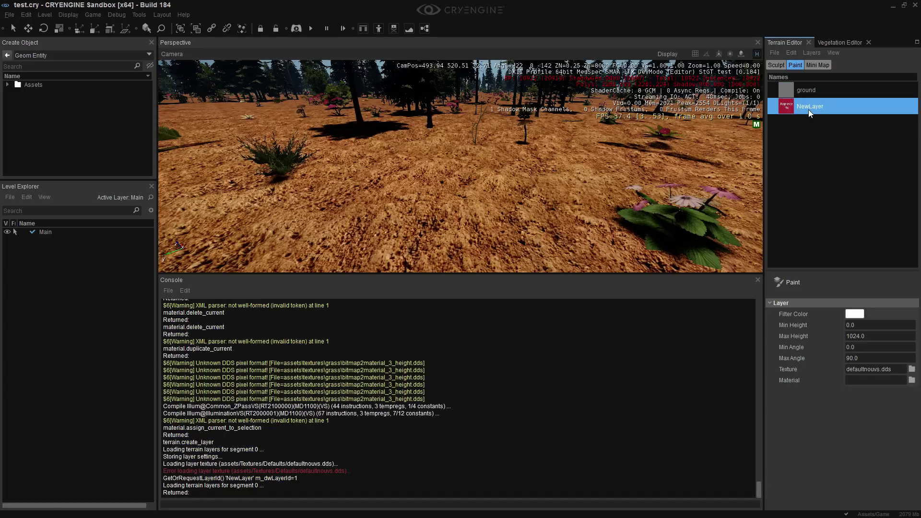
pyautogui.doubleClick(808, 109)
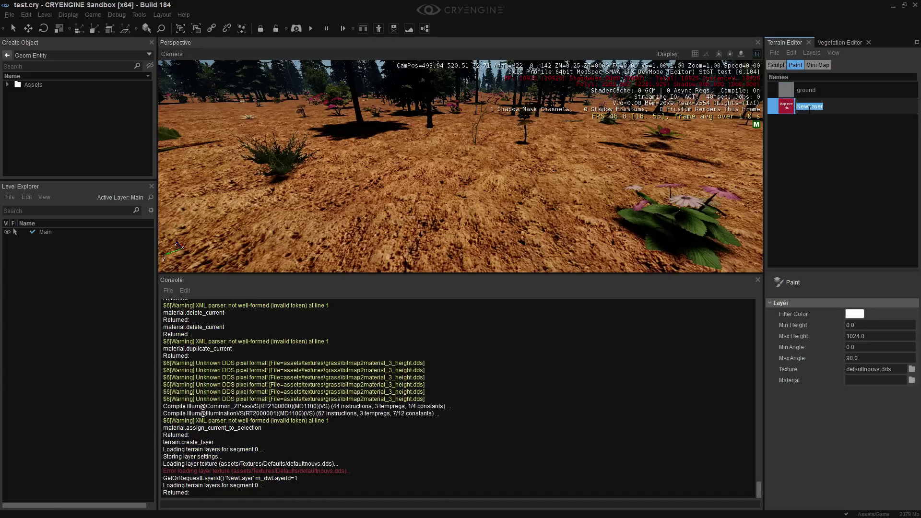
pyautogui.write('grass')
pyautogui.press('Return')
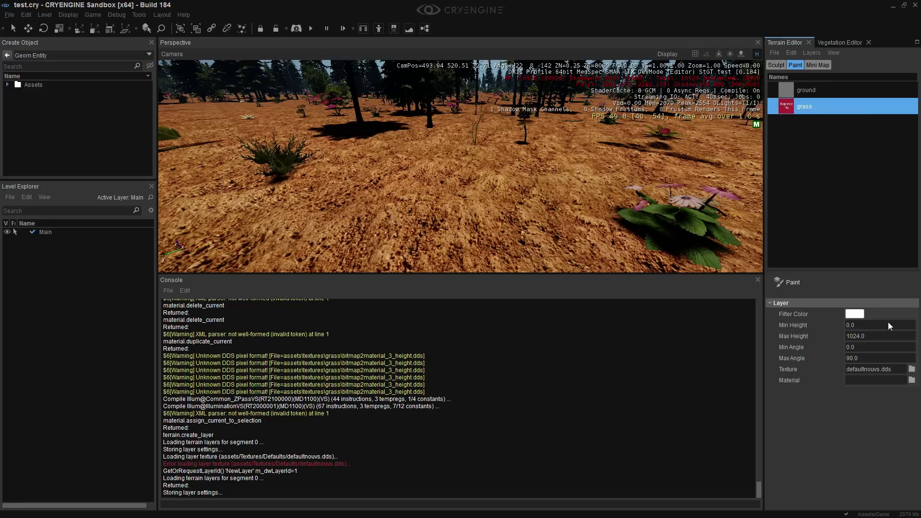
# Step: Browse the engine and Assets material folders in the grass layer's material browser
pyautogui.click(911, 379)
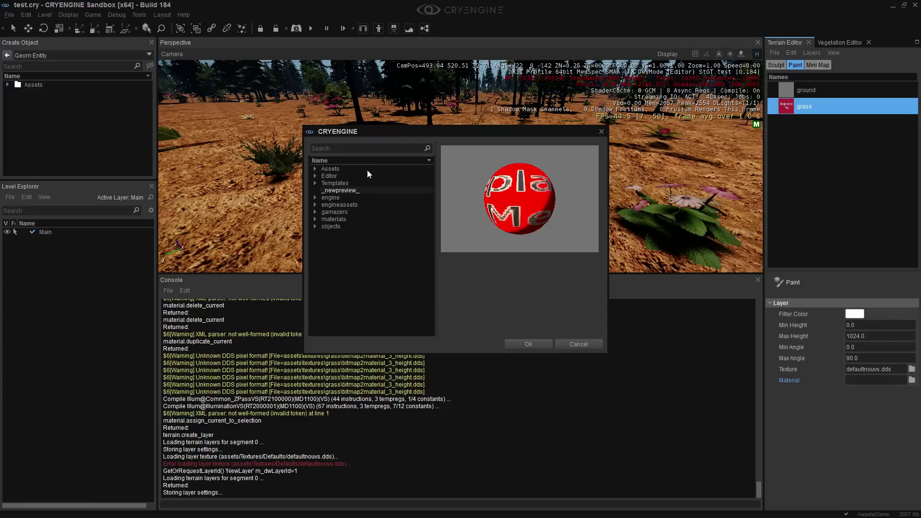
pyautogui.doubleClick(354, 205)
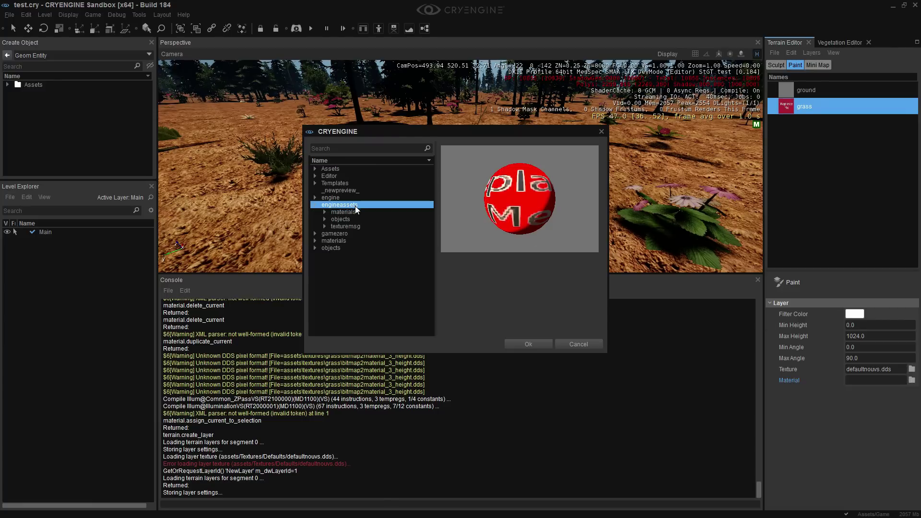
pyautogui.doubleClick(353, 209)
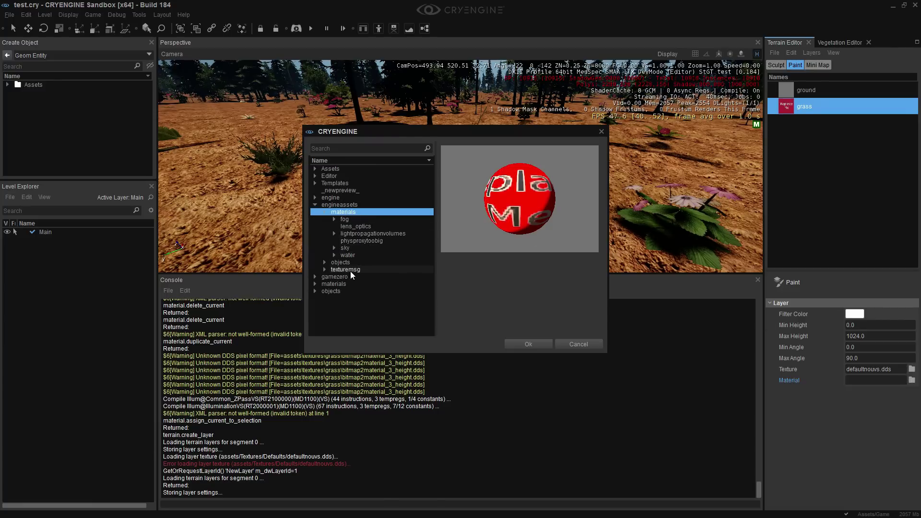
pyautogui.doubleClick(344, 284)
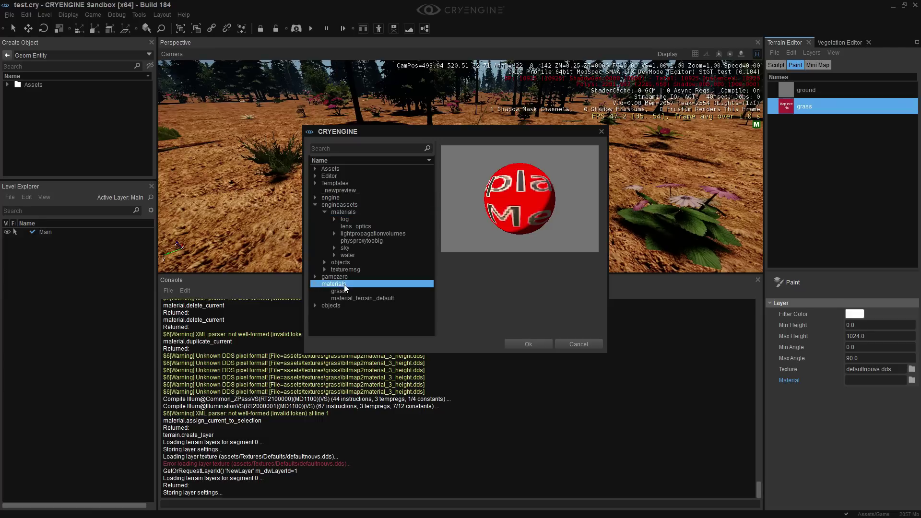
pyautogui.doubleClick(332, 306)
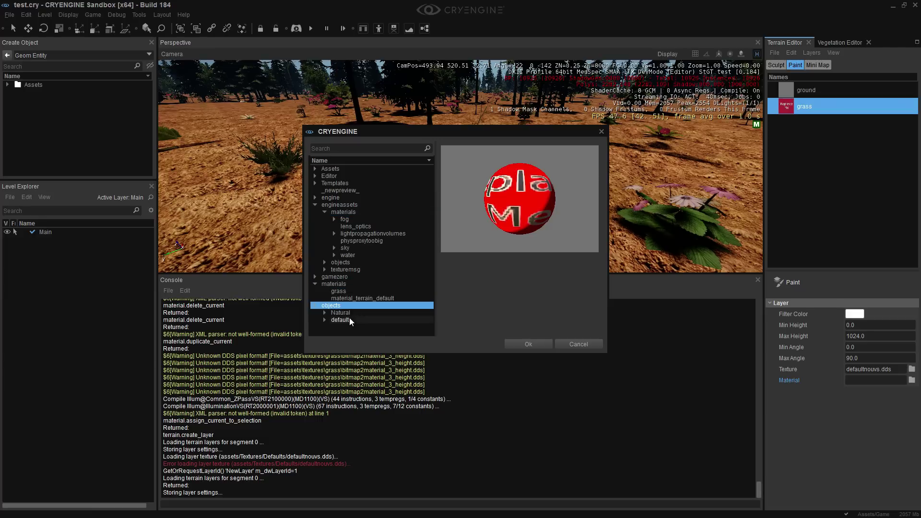
pyautogui.doubleClick(346, 198)
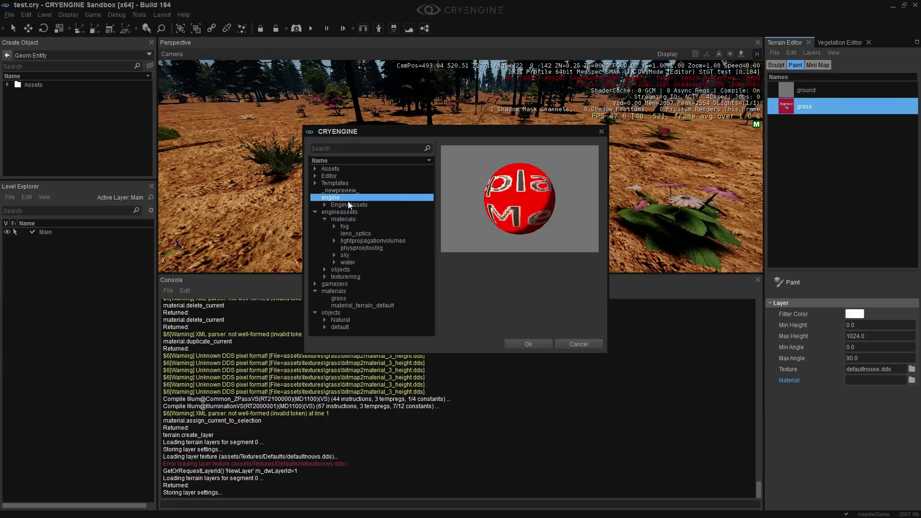
pyautogui.doubleClick(359, 205)
pyautogui.doubleClick(365, 214)
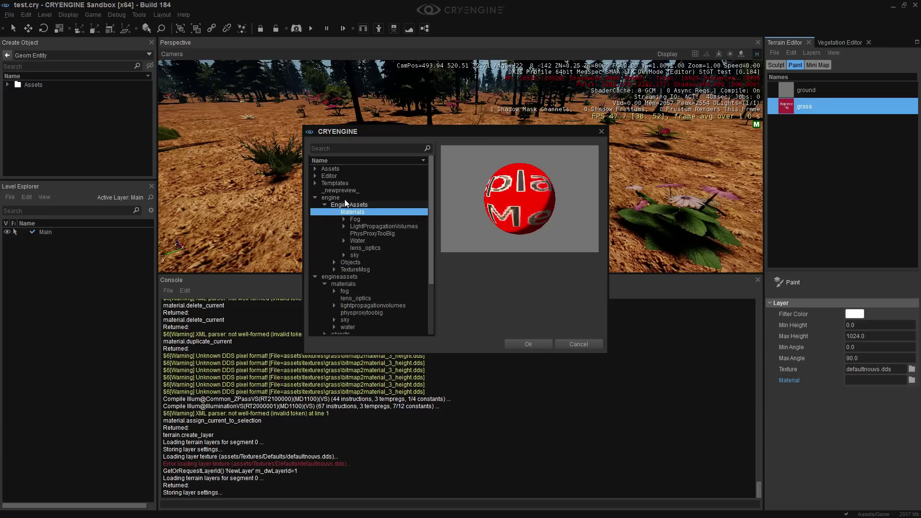
pyautogui.doubleClick(341, 176)
pyautogui.doubleClick(355, 183)
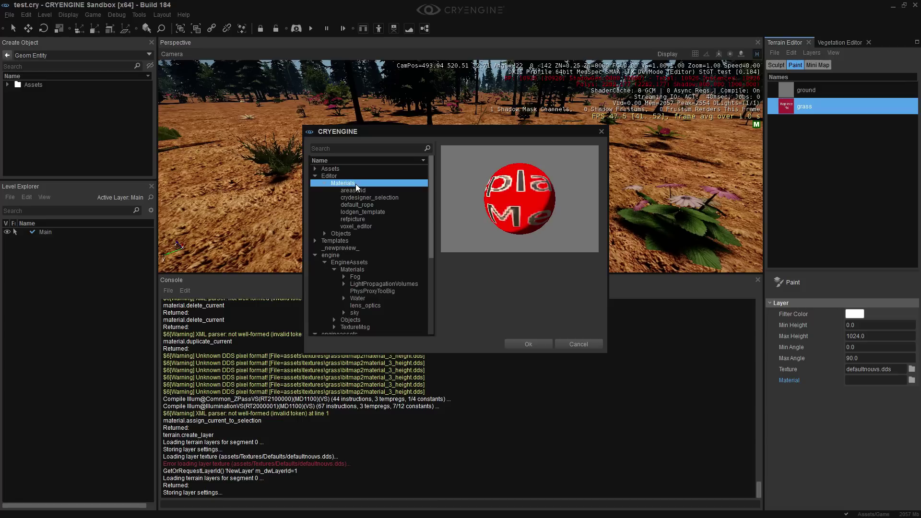
pyautogui.doubleClick(341, 170)
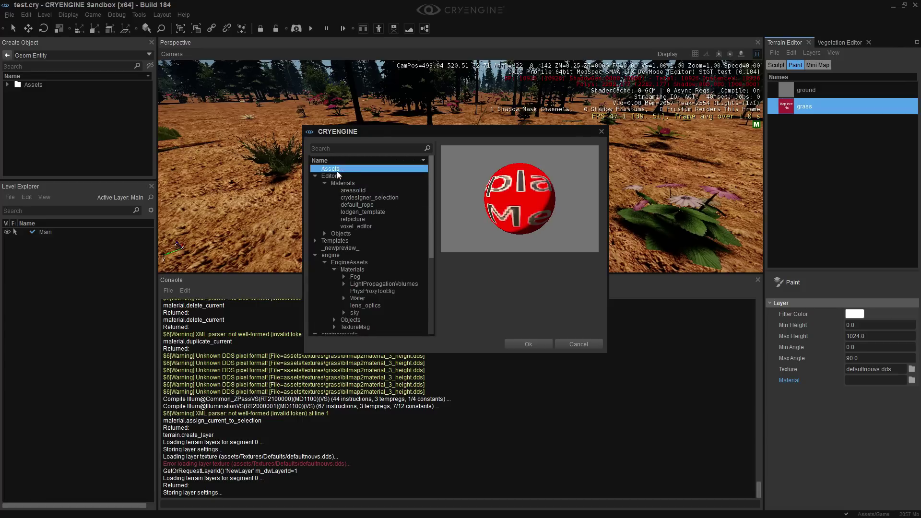
pyautogui.doubleClick(362, 190)
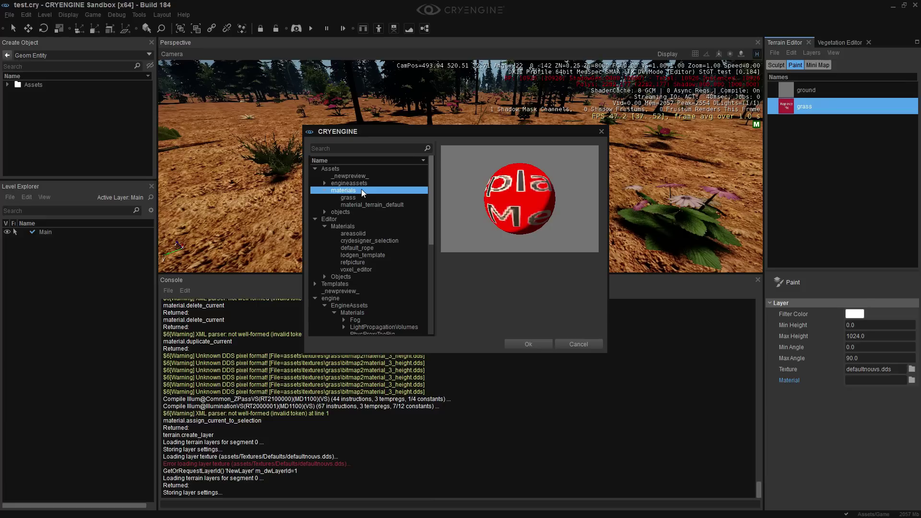
pyautogui.doubleClick(345, 212)
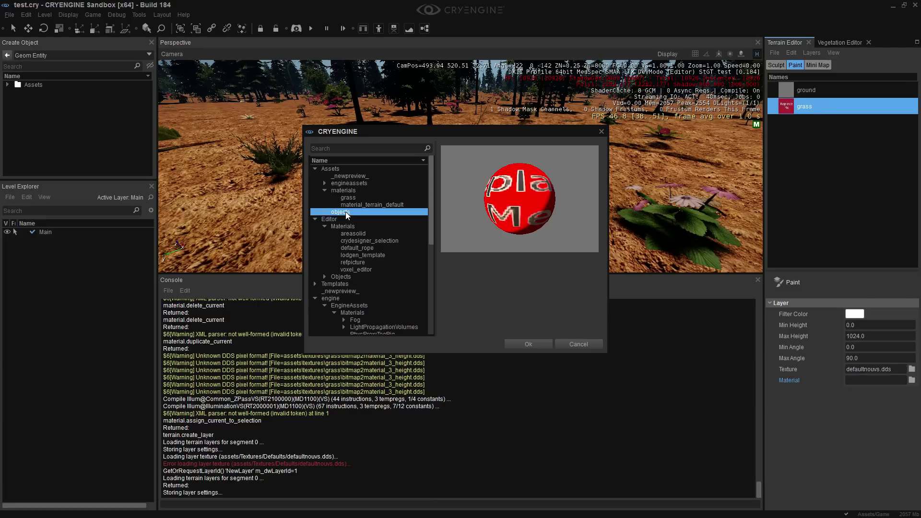
pyautogui.doubleClick(361, 220)
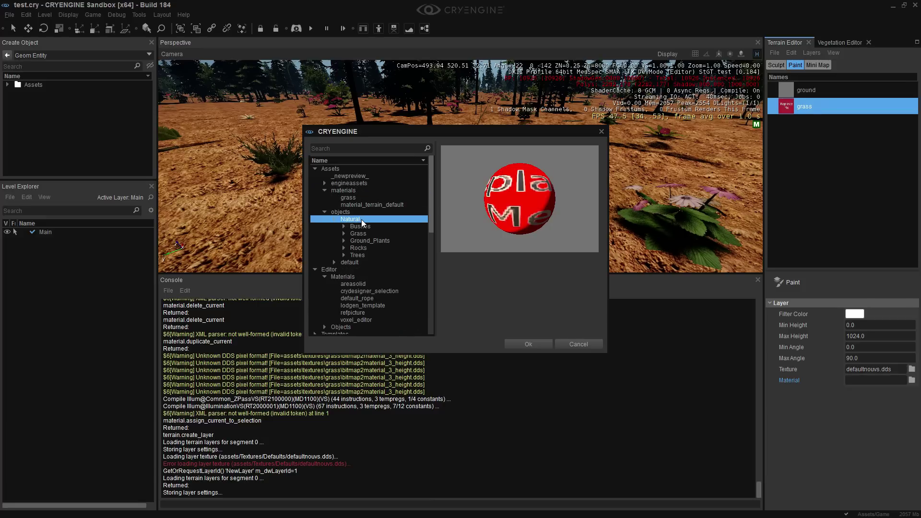
# Step: Collapse the folders, sort the asset tree by name, search 'mat', and close the browser without choosing
pyautogui.scroll(-4, 381, 259)
pyautogui.scroll(-5, 380, 269)
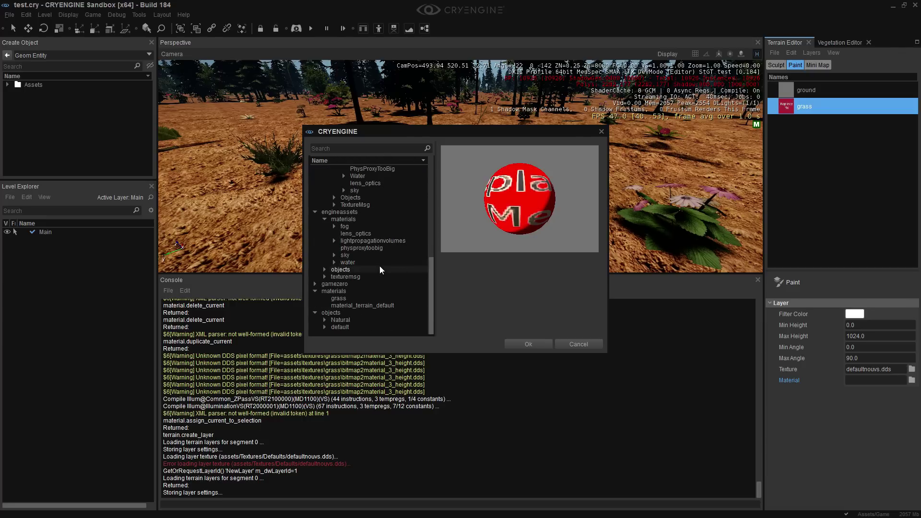
pyautogui.click(317, 292)
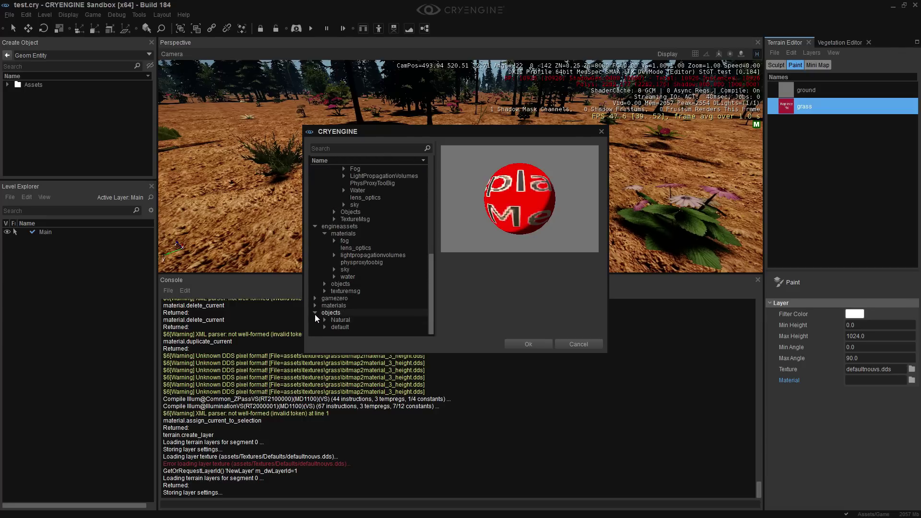
pyautogui.click(315, 313)
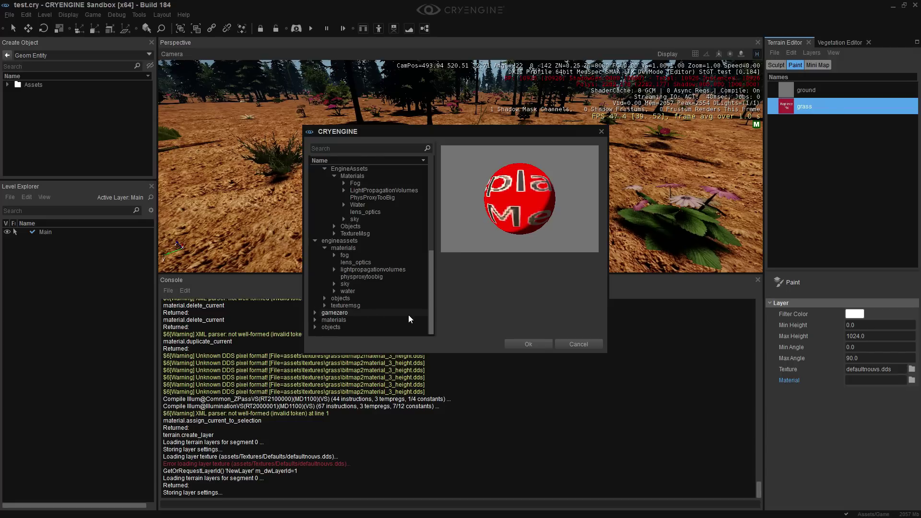
pyautogui.click(349, 160)
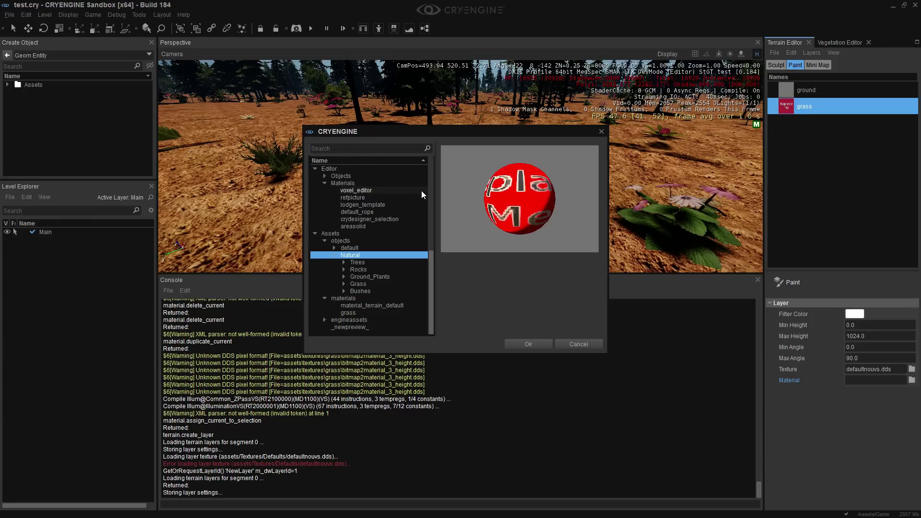
pyautogui.write('mat')
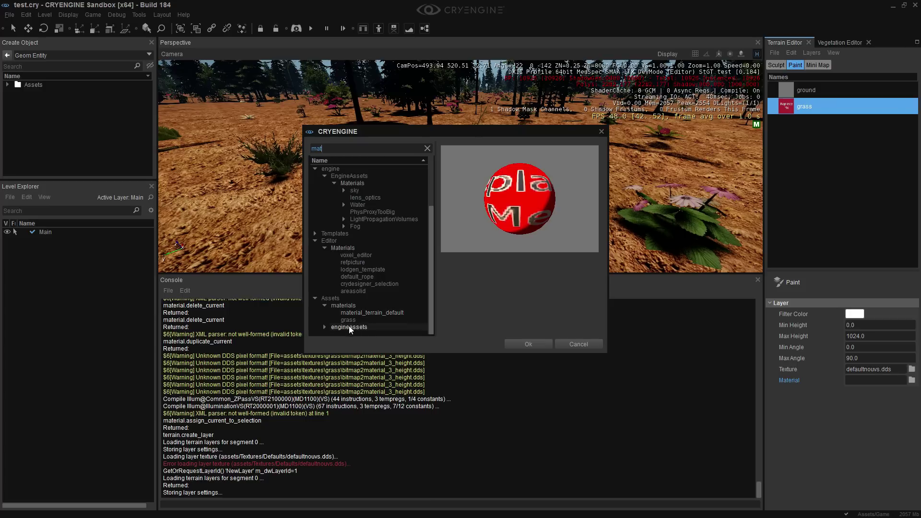
pyautogui.scroll(3, 359, 309)
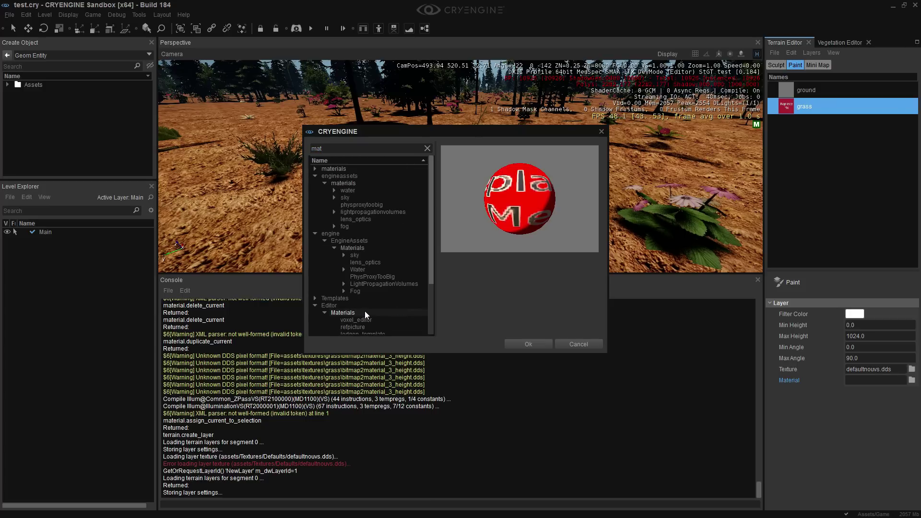
pyautogui.scroll(-3, 365, 312)
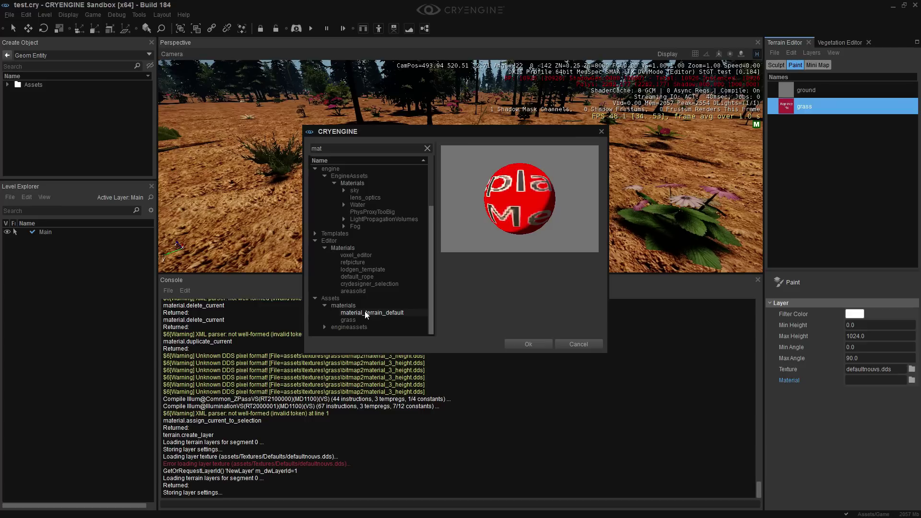
pyautogui.click(600, 132)
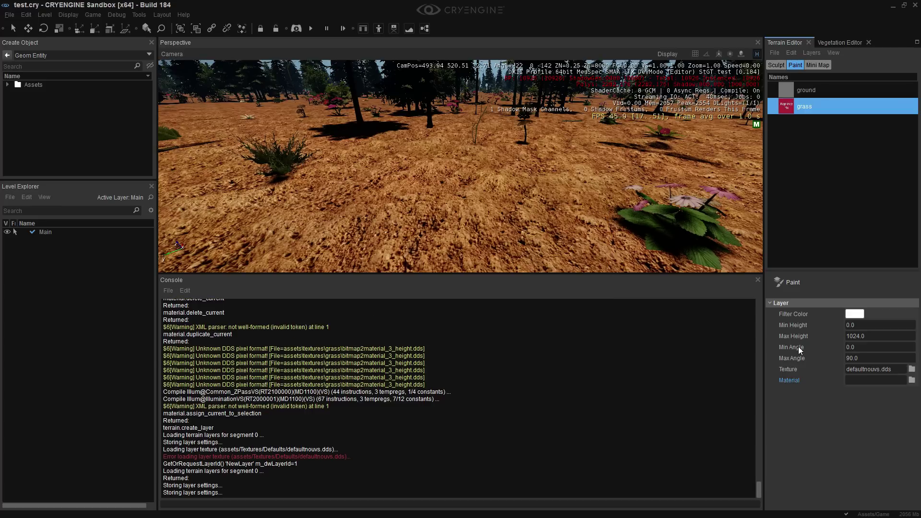
pyautogui.click(866, 380)
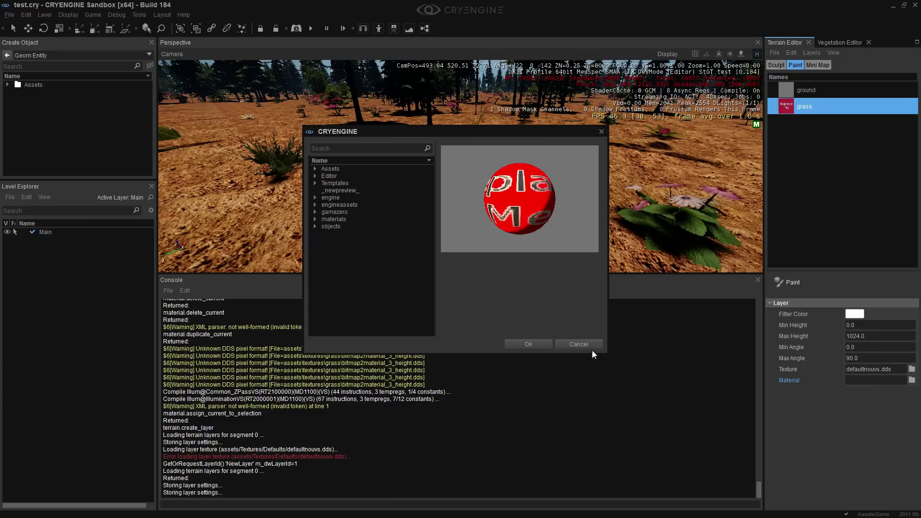
pyautogui.click(571, 342)
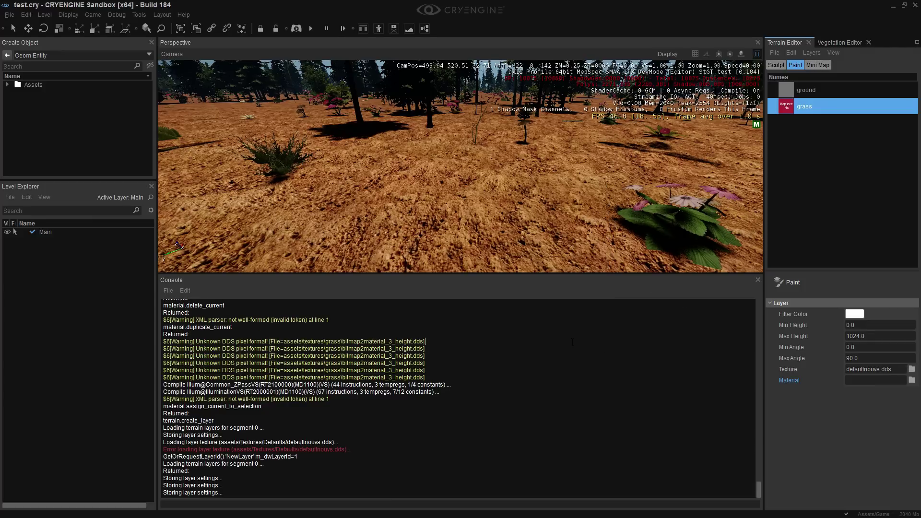
# Step: Choose _newpreview_ as the grass layer's material
pyautogui.click(911, 380)
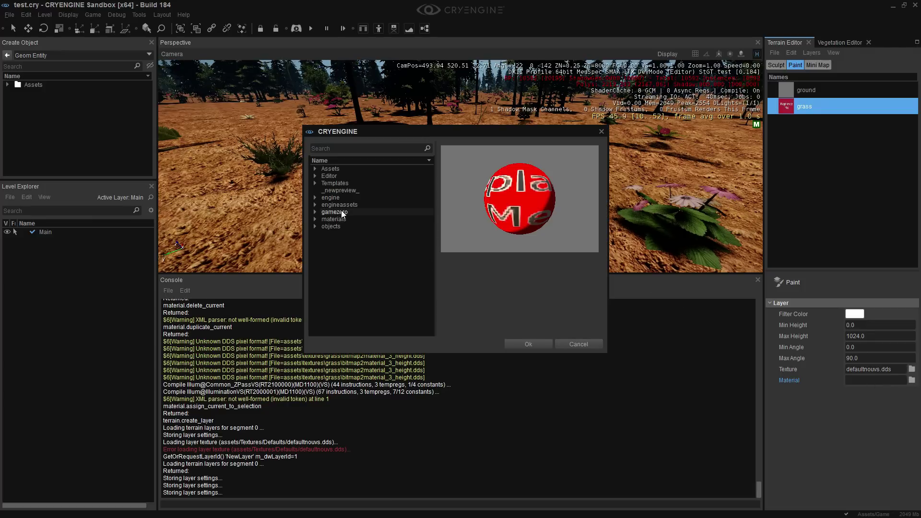
pyautogui.click(342, 191)
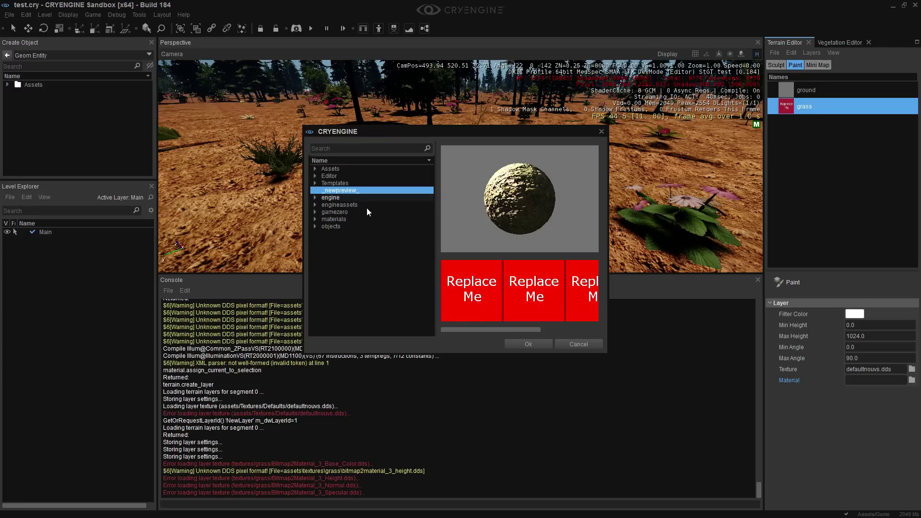
pyautogui.click(527, 344)
# Step: Set the grass layer texture to Bitmap2Material_3_Base_Color.dds from Assets/textures/grass
pyautogui.moveTo(616, 237); pyautogui.dragTo(807, 339, button='right')
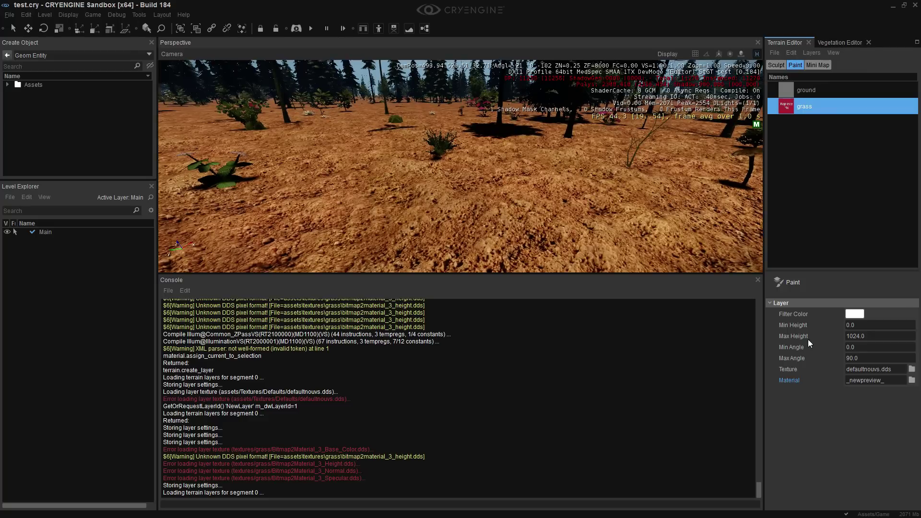
pyautogui.click(912, 369)
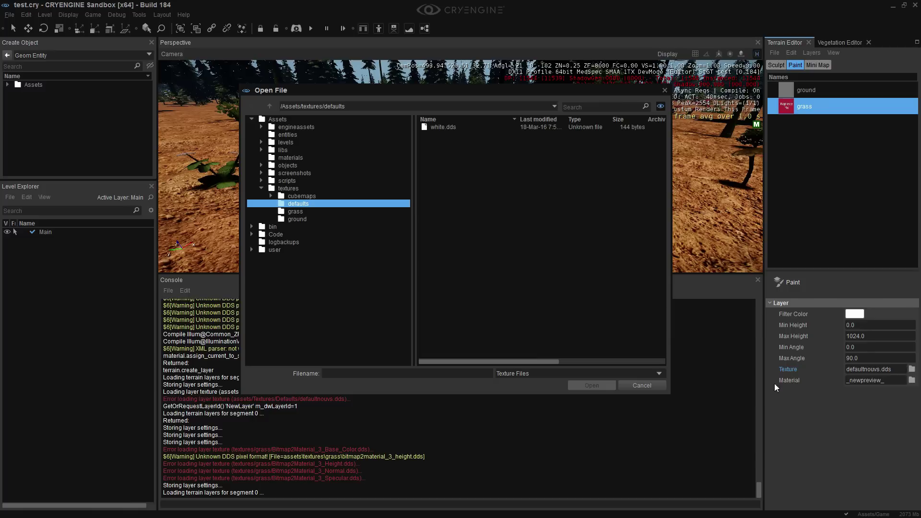
pyautogui.click(296, 212)
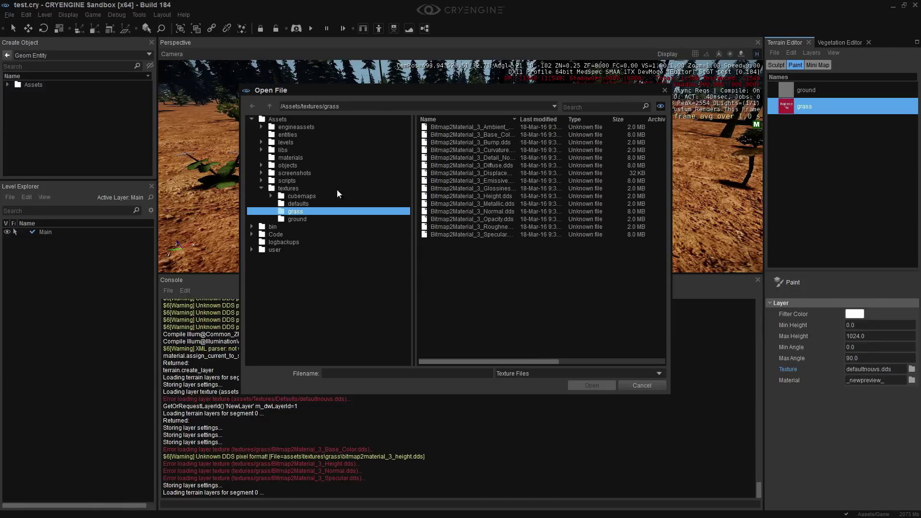
pyautogui.doubleClick(464, 134)
pyautogui.moveTo(519, 165); pyautogui.dragTo(345, 176, button='right')
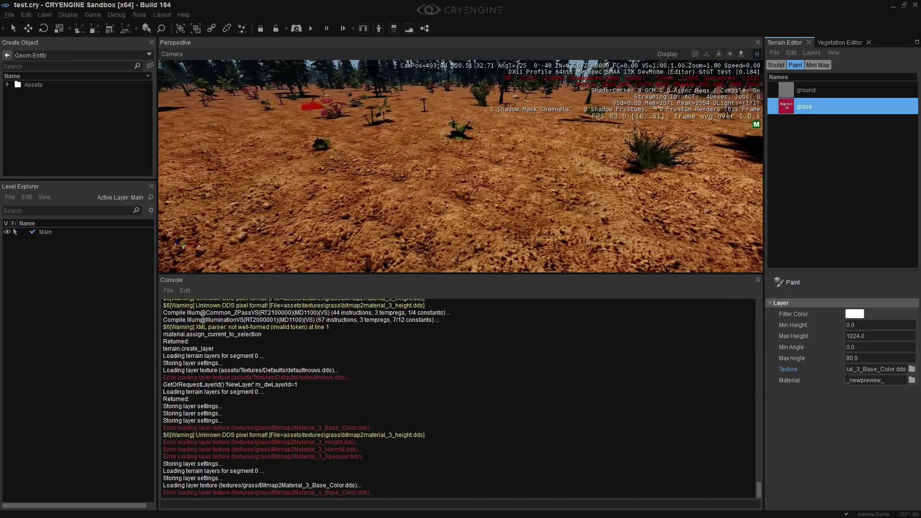
pyautogui.moveTo(519, 165)
pyautogui.mouseDown(button='right')
pyautogui.moveTo(460, 187)
pyautogui.moveTo(521, 175)
pyautogui.moveTo(509, 174)
pyautogui.mouseUp(button='right')
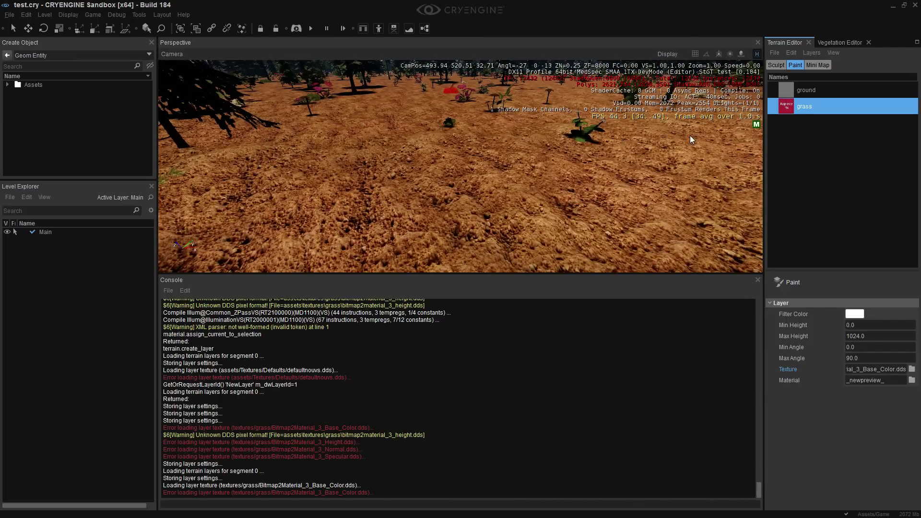
pyautogui.click(801, 283)
# Step: Set the paint brush range to 1 and mask painting by the ground layer
pyautogui.click(864, 314)
pyautogui.write('1')
pyautogui.press('Return')
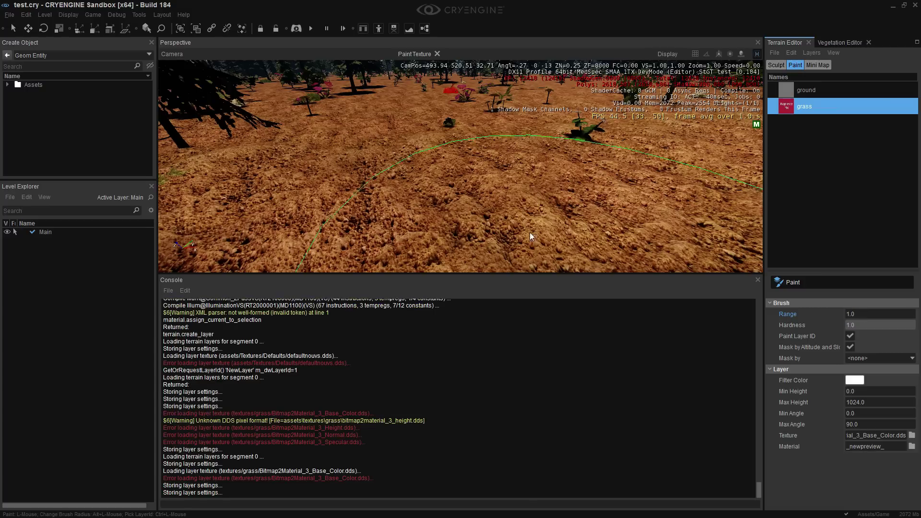
pyautogui.click(861, 359)
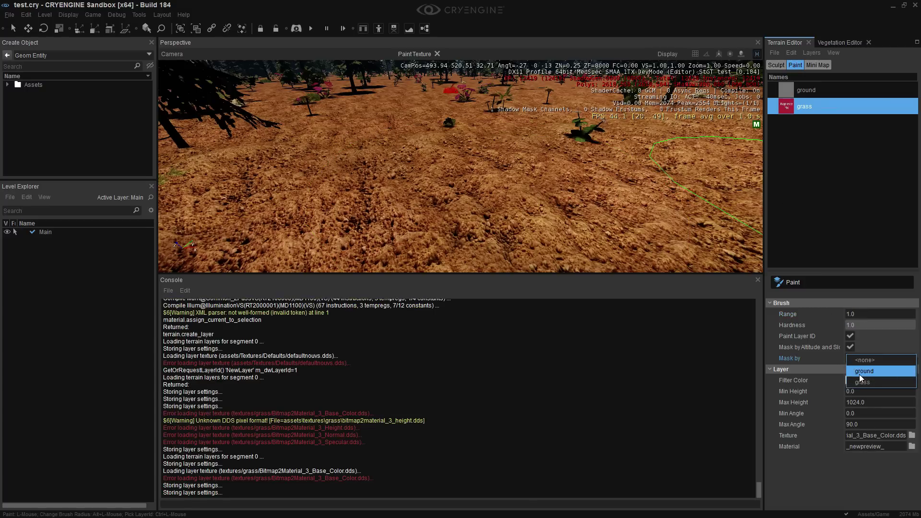
pyautogui.click(864, 373)
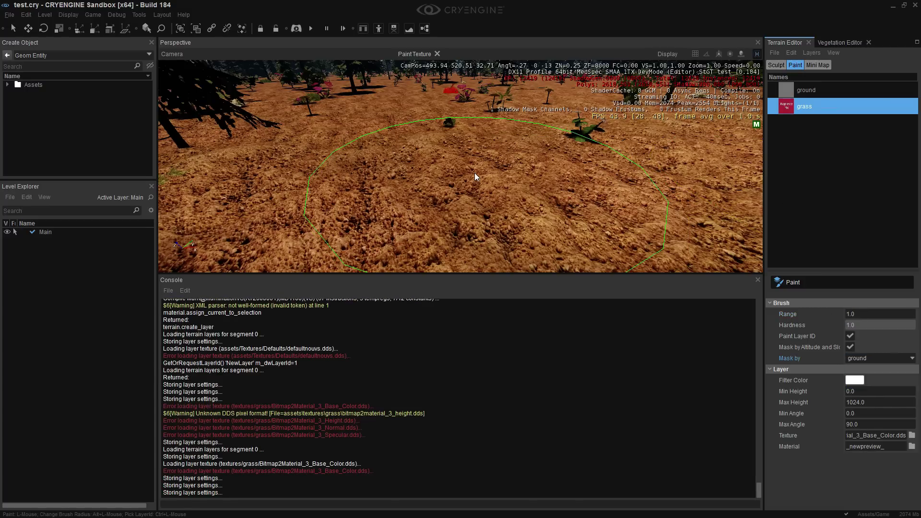
# Step: Paint a grass patch across the red-dirt terrain and move the camera closer to it
pyautogui.moveTo(474, 172); pyautogui.dragTo(514, 170)
pyautogui.moveTo(560, 157)
pyautogui.mouseDown(button='right')
pyautogui.moveTo(550, 146)
pyautogui.moveTo(537, 163)
pyautogui.mouseUp(button='right')
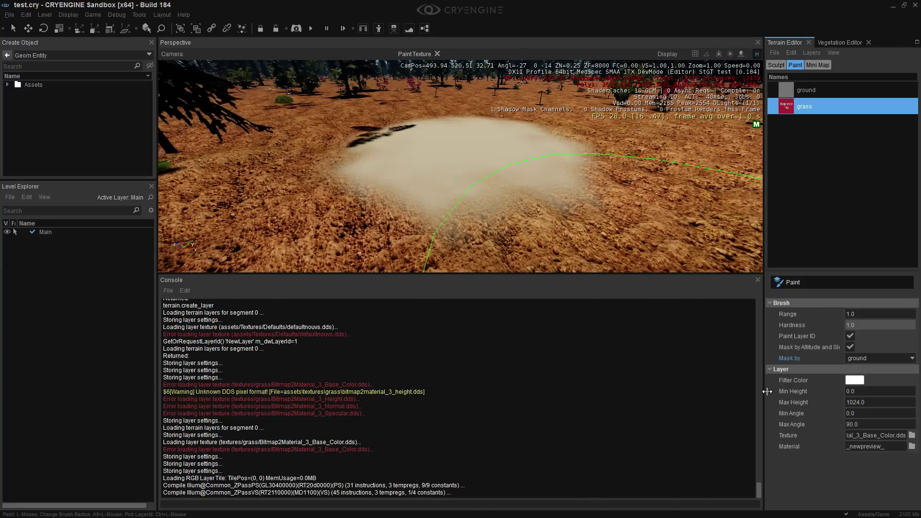
pyautogui.moveTo(619, 180)
pyautogui.mouseDown(button='right')
pyautogui.moveTo(610, 174)
pyautogui.moveTo(616, 187)
pyautogui.mouseUp(button='right')
pyautogui.press('w')
pyautogui.press('w')
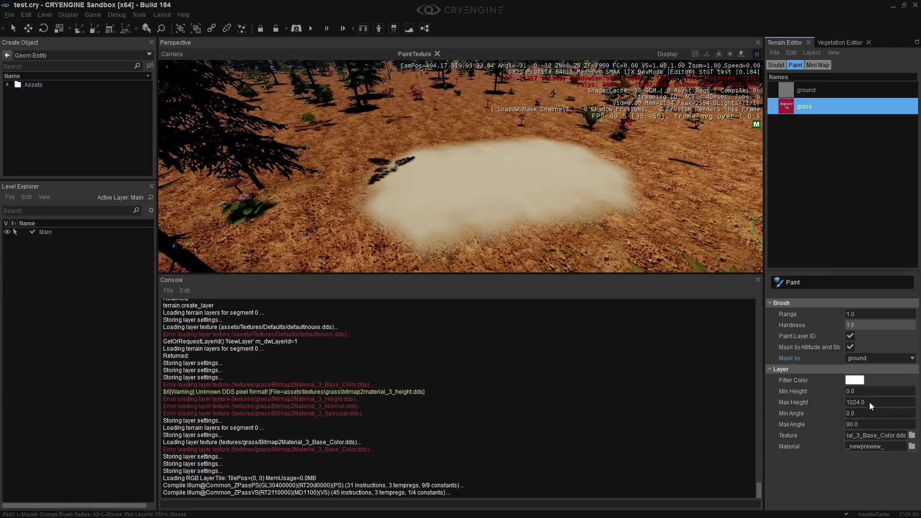
# Step: Change the grass layer's filter colour from white to dark green #005500
pyautogui.click(854, 380)
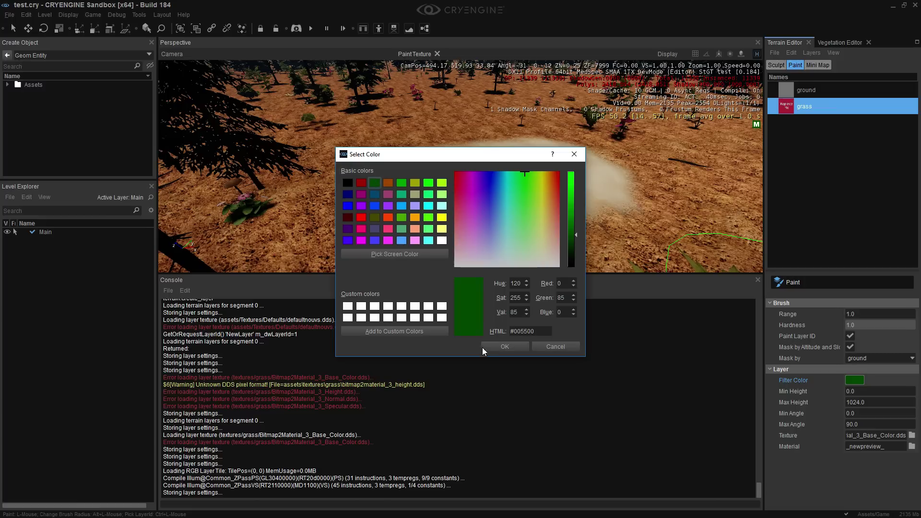
pyautogui.click(523, 347)
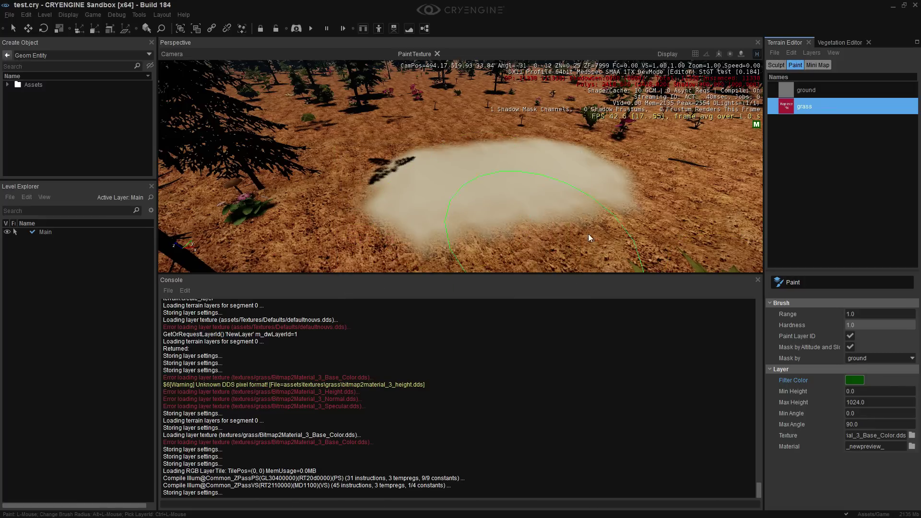
pyautogui.moveTo(550, 208); pyautogui.dragTo(590, 239, button='right')
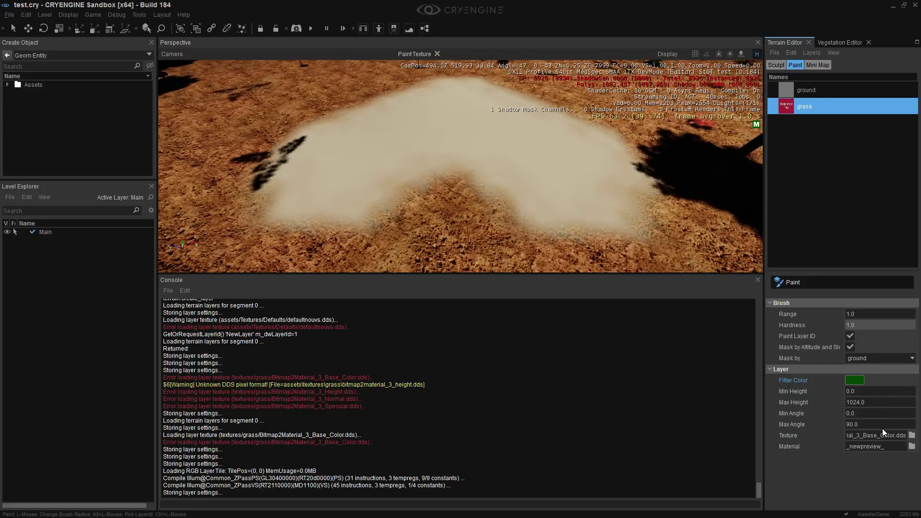
# Step: Browse the engine and gamezero materials and assign material_terrain_default to the grass layer
pyautogui.click(911, 447)
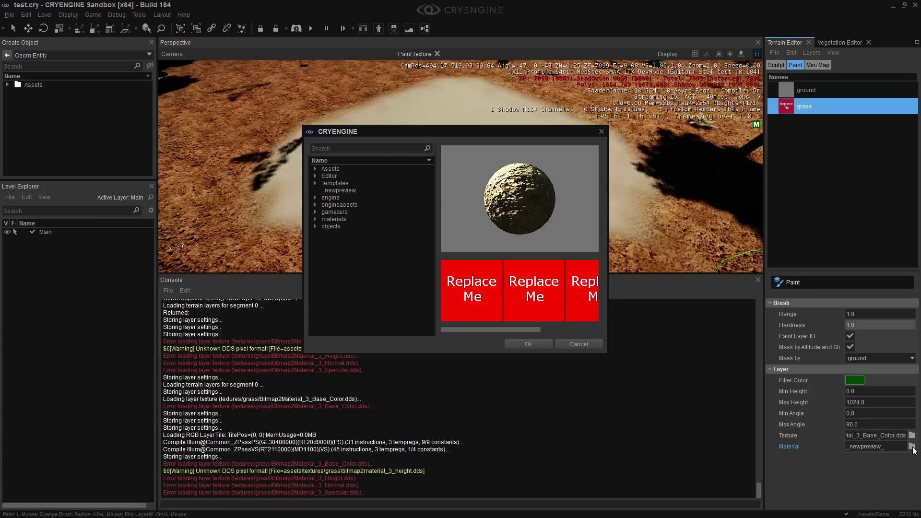
pyautogui.doubleClick(341, 205)
pyautogui.doubleClick(347, 212)
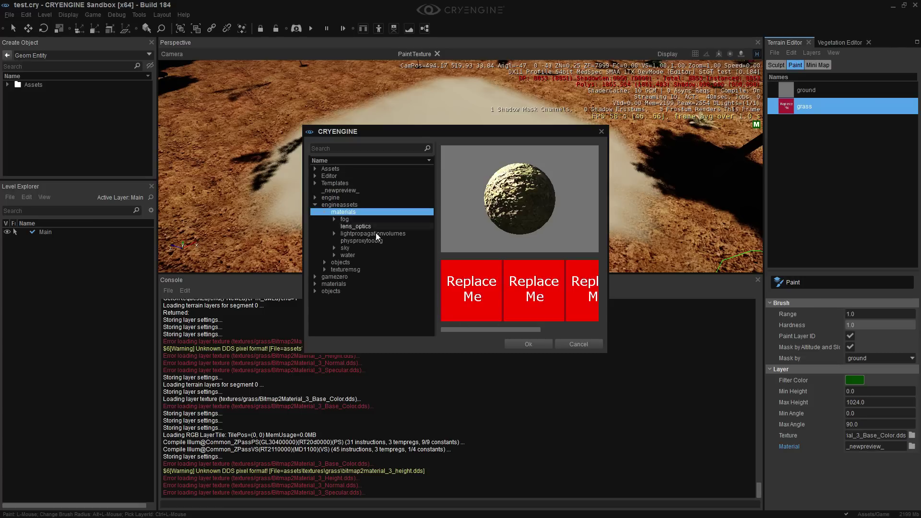
pyautogui.click(375, 240)
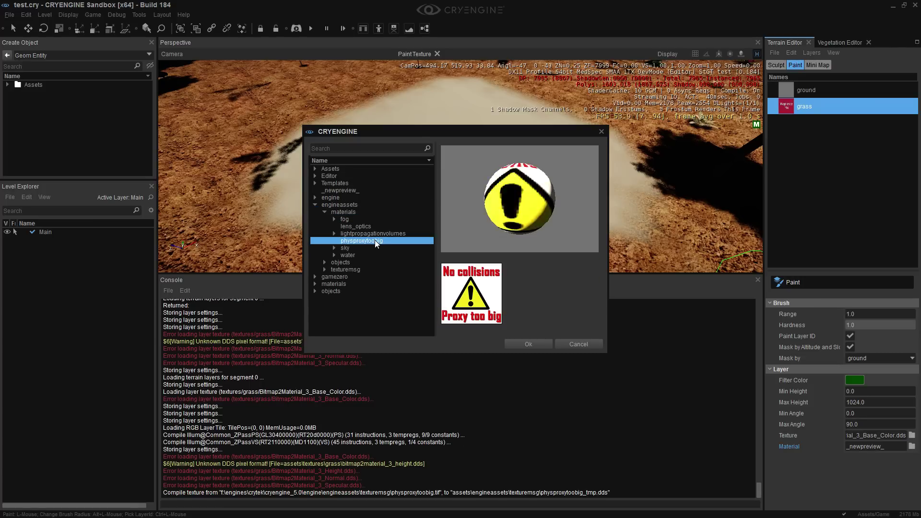
pyautogui.click(358, 226)
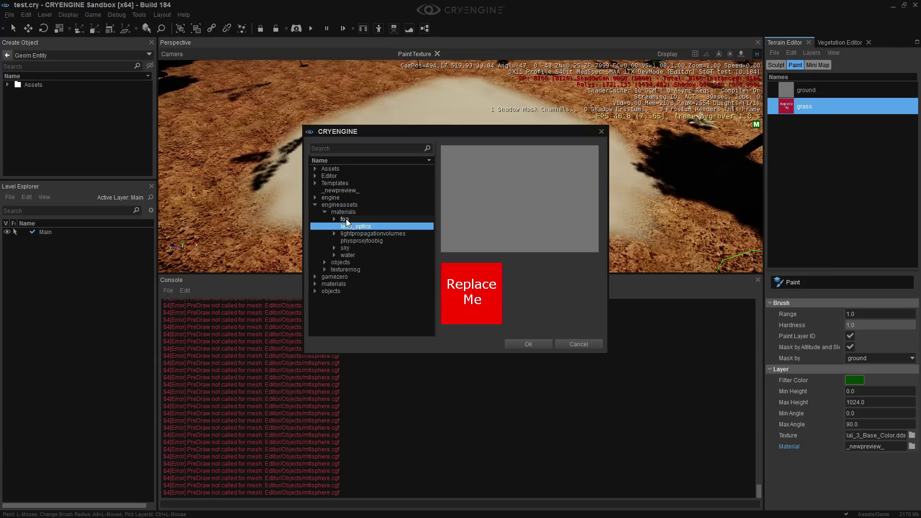
pyautogui.doubleClick(345, 219)
pyautogui.click(367, 234)
pyautogui.click(373, 256)
pyautogui.click(375, 270)
pyautogui.click(389, 278)
pyautogui.scroll(-1, 396, 297)
pyautogui.click(342, 313)
pyautogui.doubleClick(341, 313)
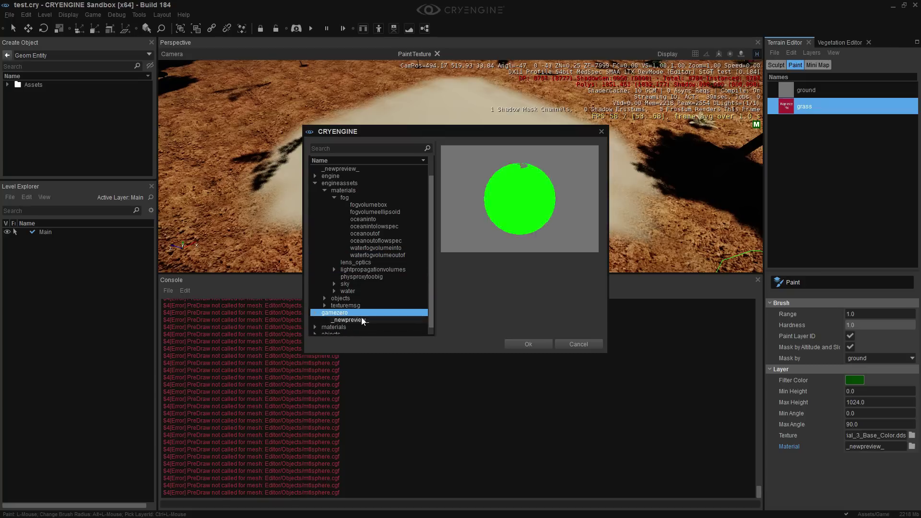
pyautogui.click(362, 320)
pyautogui.doubleClick(363, 319)
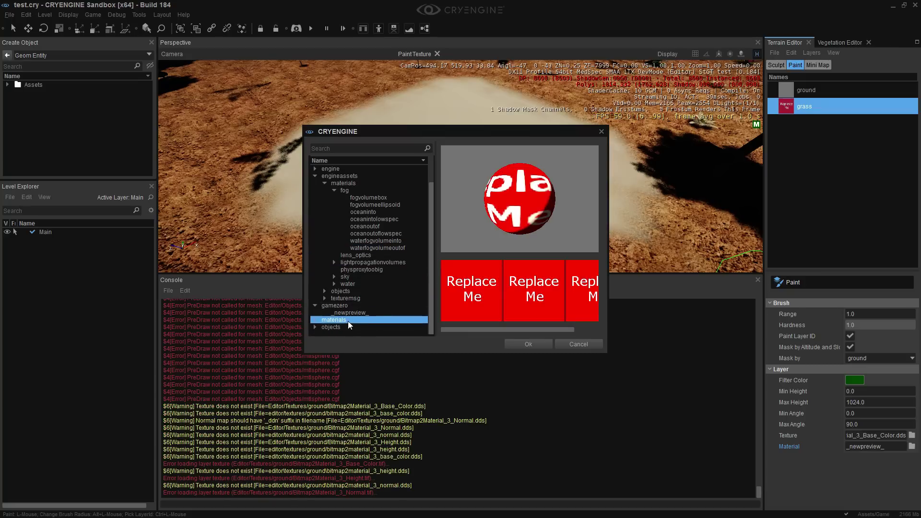
pyautogui.scroll(-1, 363, 319)
pyautogui.click(362, 321)
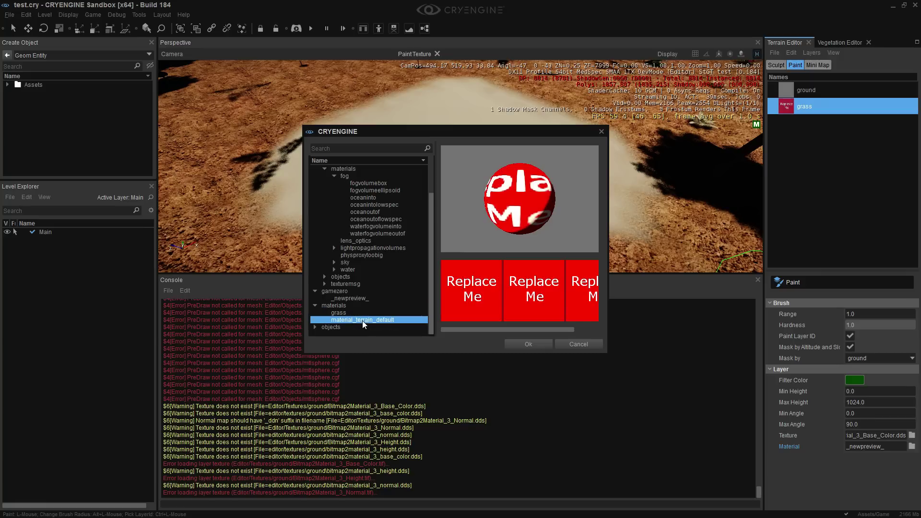
pyautogui.doubleClick(362, 320)
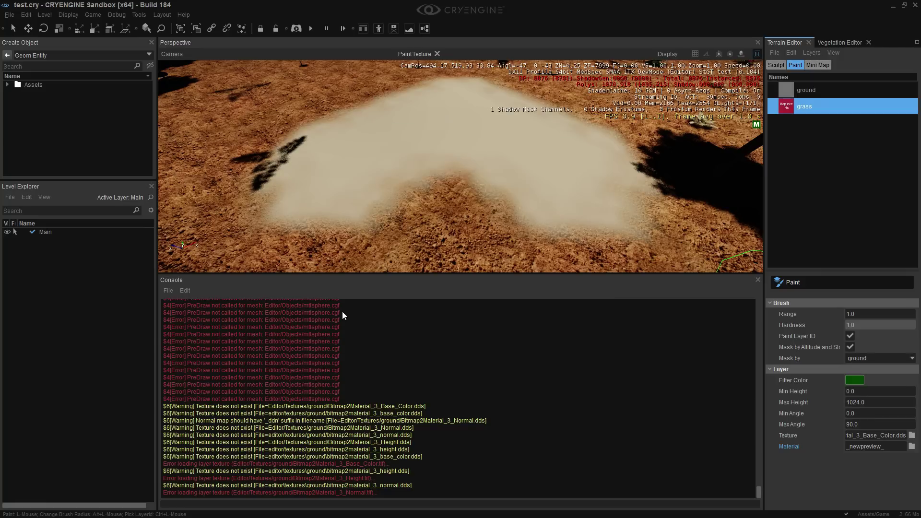
pyautogui.moveTo(629, 261); pyautogui.dragTo(606, 247, button='right')
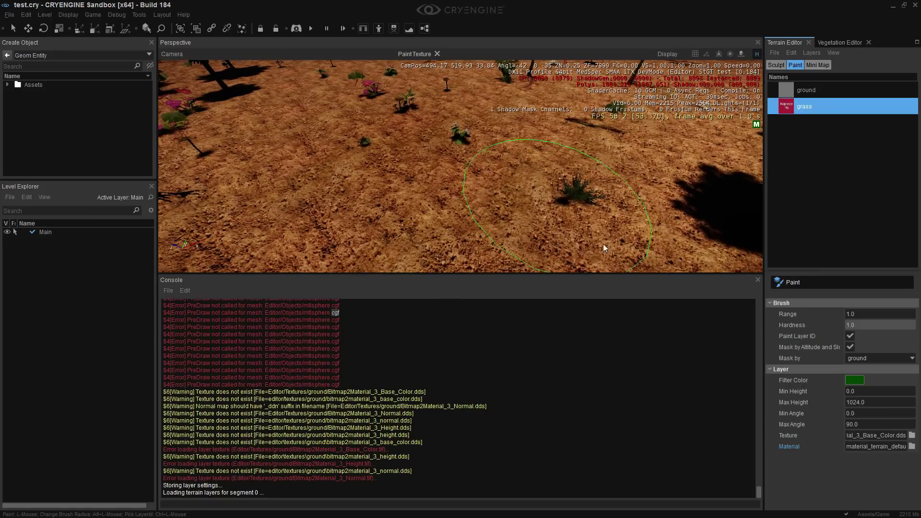
# Step: Switch the grass layer to the grass material, turning the patch into the red Replace Me placeholder
pyautogui.click(911, 446)
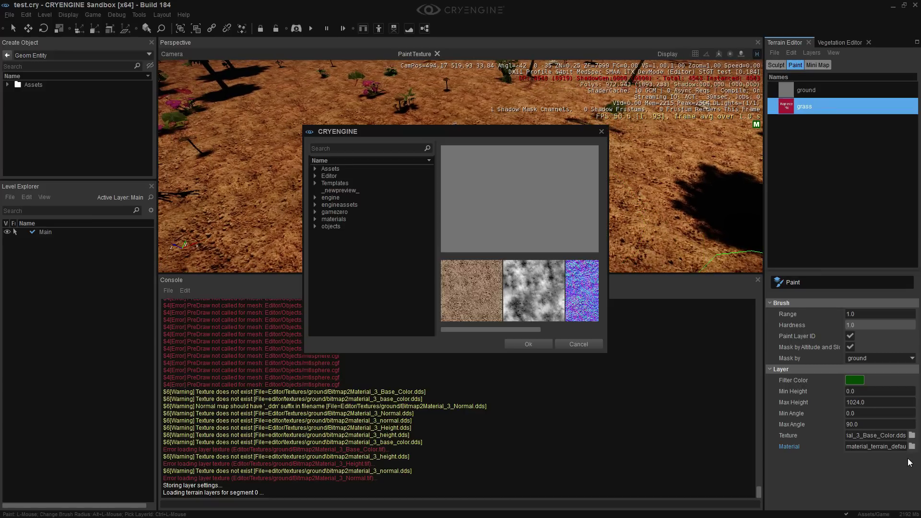
pyautogui.doubleClick(339, 219)
pyautogui.click(339, 226)
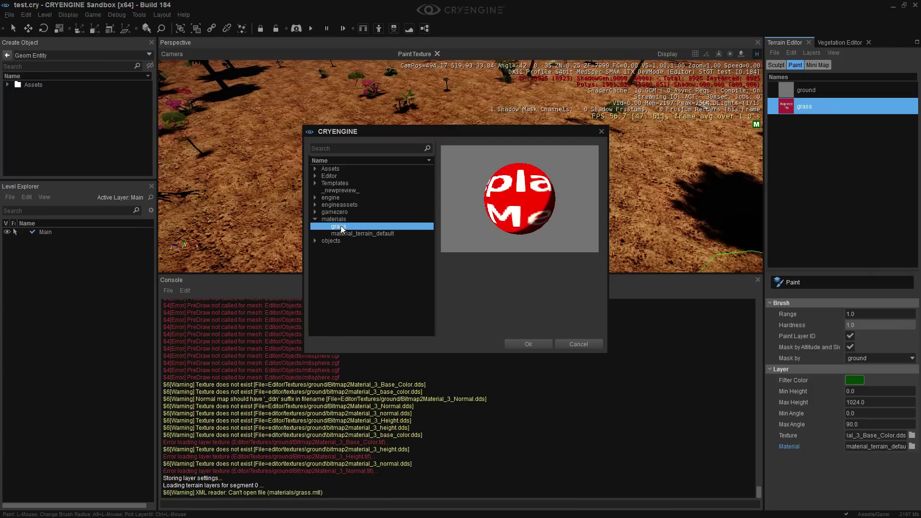
pyautogui.doubleClick(341, 228)
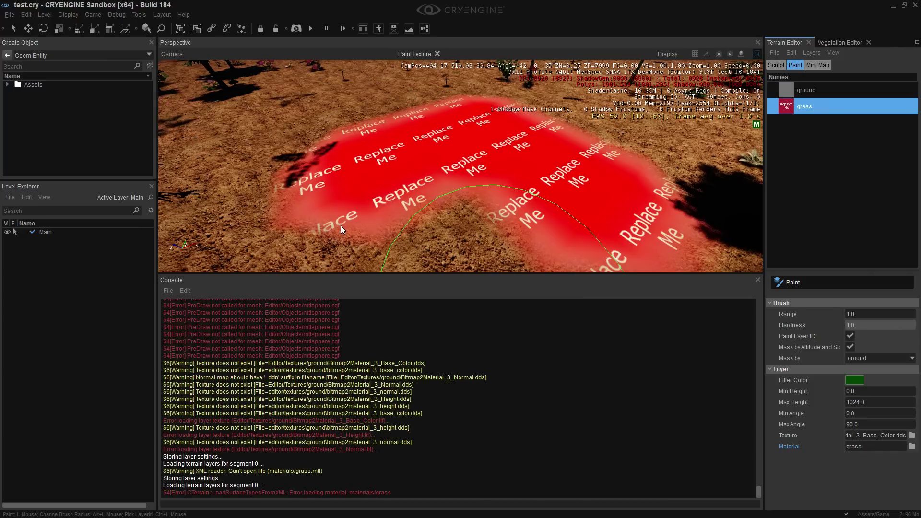
pyautogui.moveTo(475, 168); pyautogui.dragTo(513, 177, button='right')
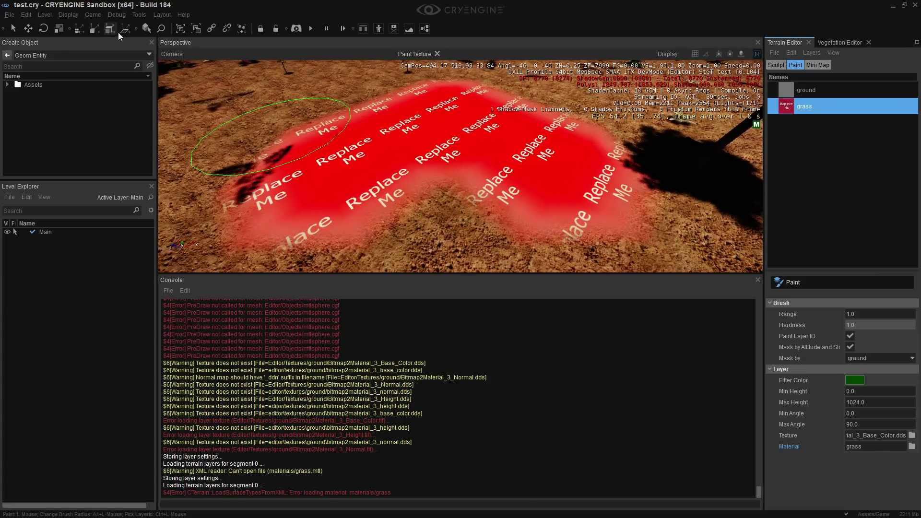
# Step: Launch the Material Editor from Tools and choose Rename on material_terrain_default1
pyautogui.click(139, 16)
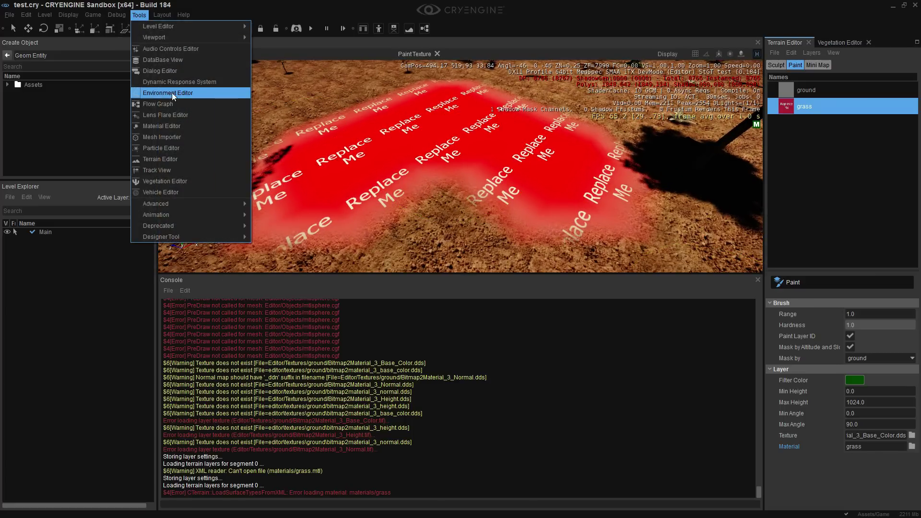
pyautogui.click(167, 125)
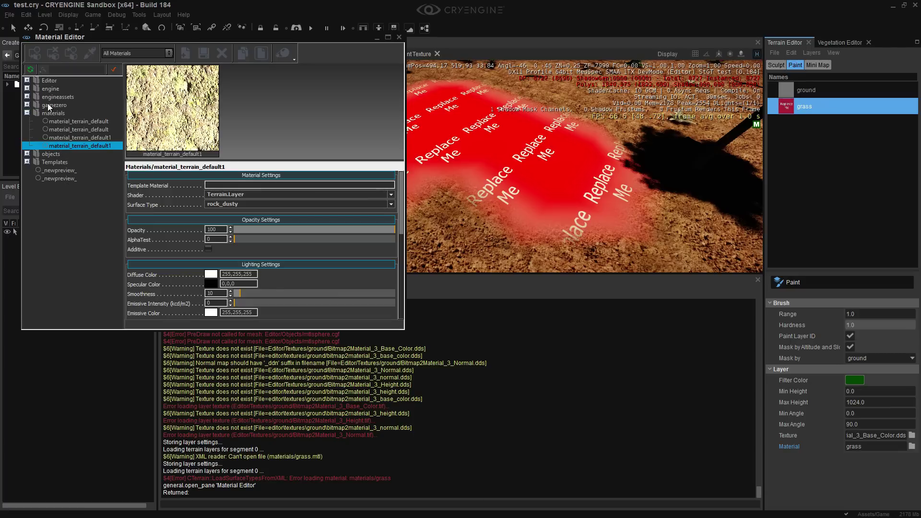
pyautogui.doubleClick(50, 157)
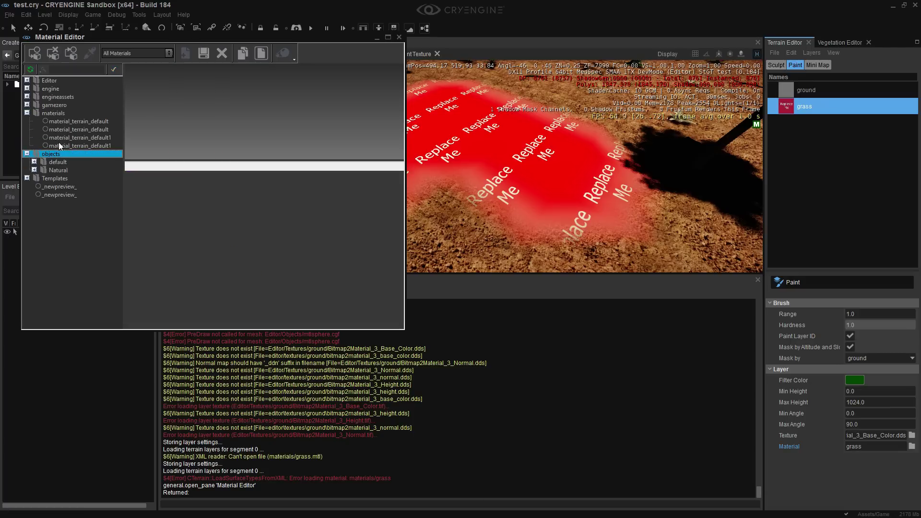
pyautogui.click(66, 121)
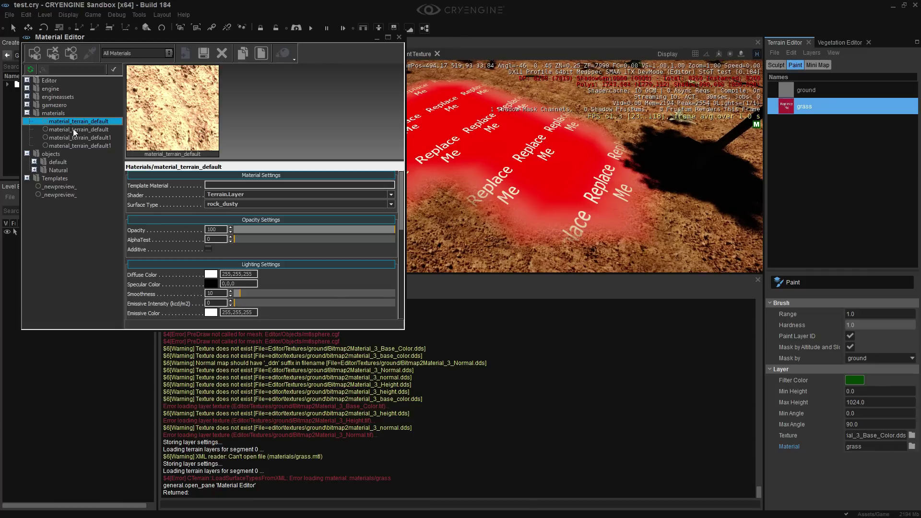
pyautogui.click(80, 140)
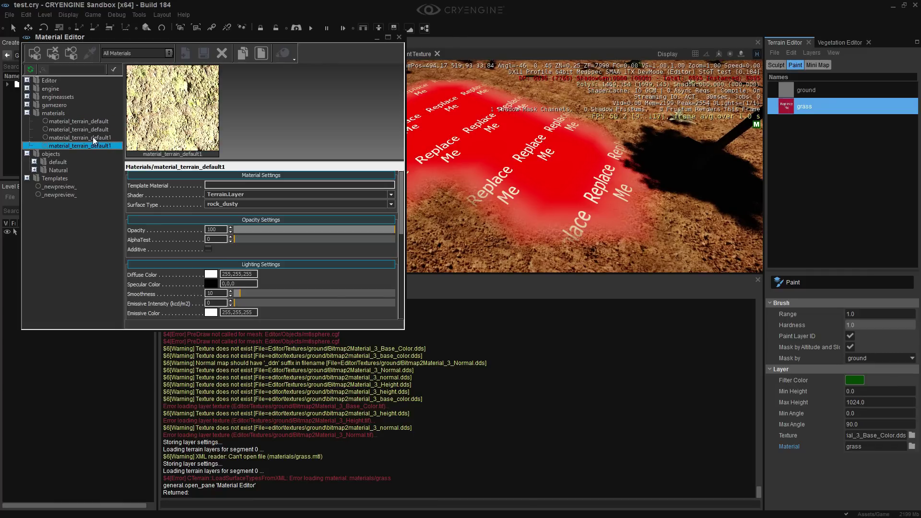
pyautogui.rightClick(93, 137)
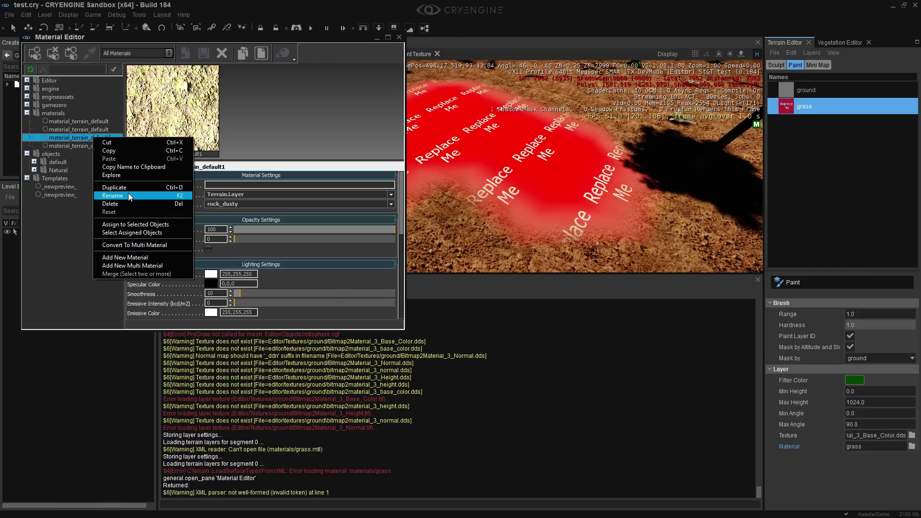
pyautogui.click(128, 192)
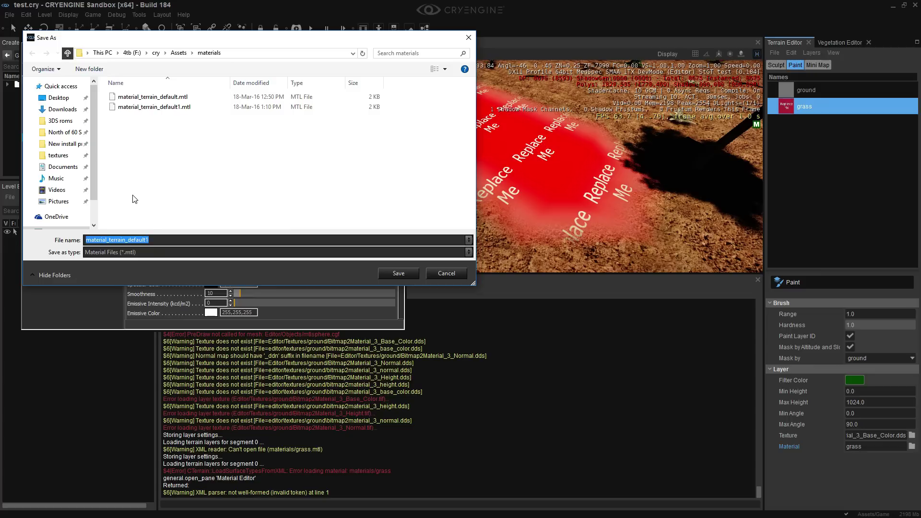
# Step: Save the material under the name Grass, then try renaming it again
pyautogui.write('Grass')
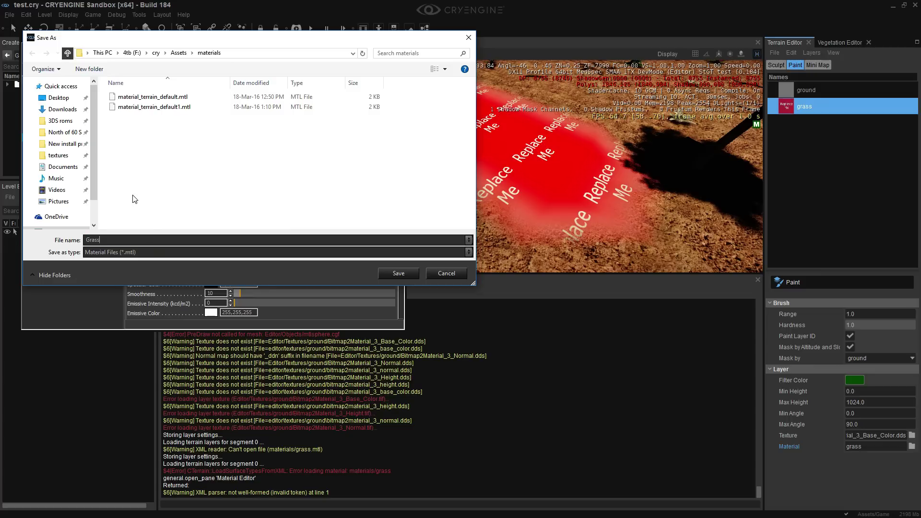
pyautogui.press('Return')
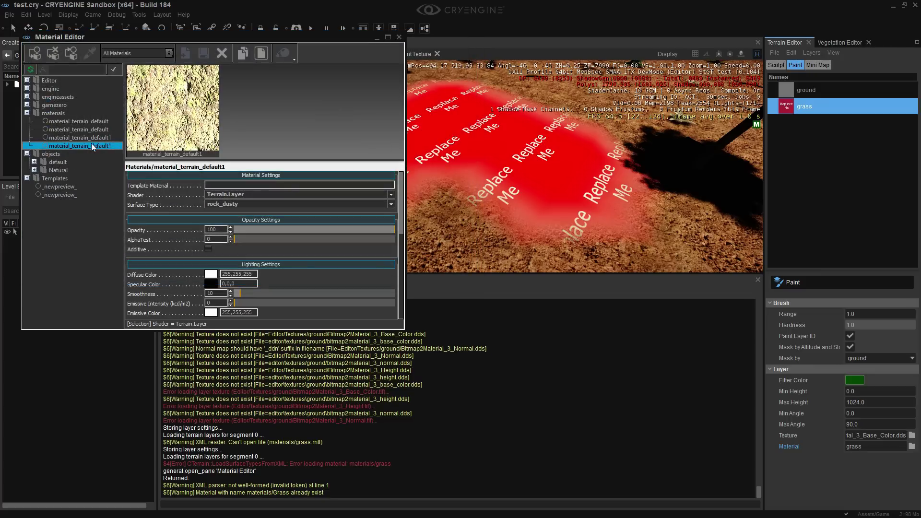
pyautogui.rightClick(94, 146)
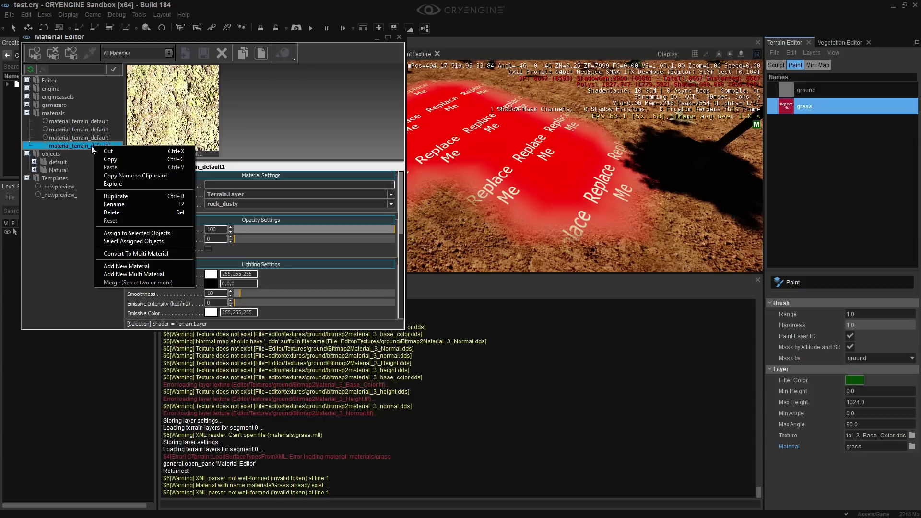
pyautogui.click(118, 204)
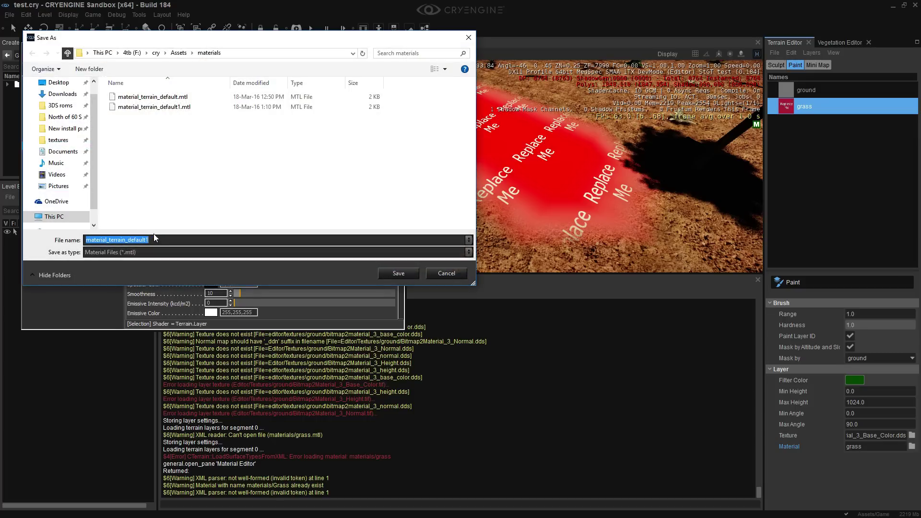
# Step: Delete material_terrain_default1.mtl and restore it with Ctrl+Z
pyautogui.click(183, 107)
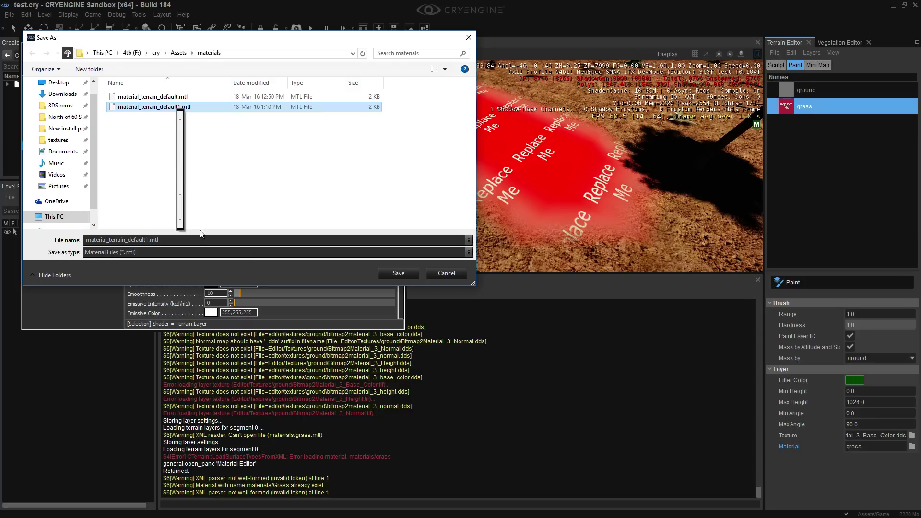
pyautogui.click(182, 208)
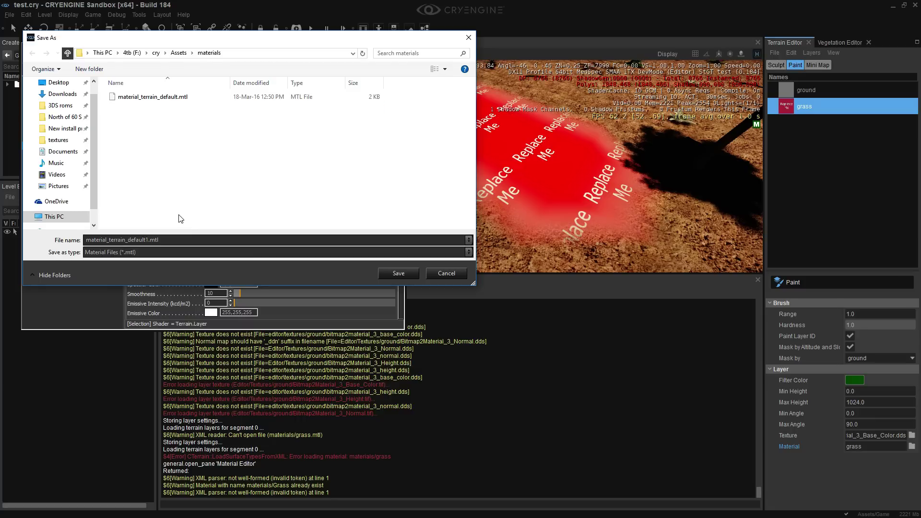
pyautogui.hotkey('ctrl', 'z')
pyautogui.rightClick(168, 106)
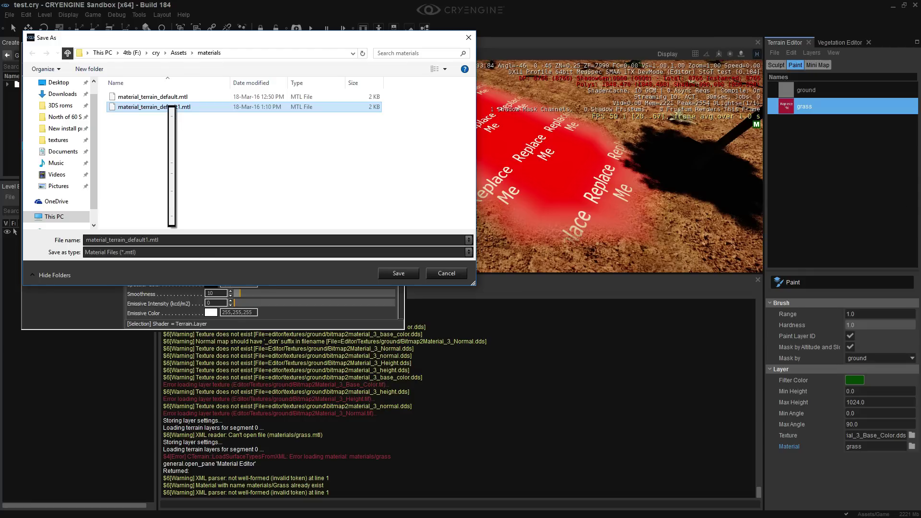
# Step: Open a File Explorer window at Quick access over the save dialog
pyautogui.press('super+e')
pyautogui.rightClick(458, 239)
pyautogui.rightClick(368, 207)
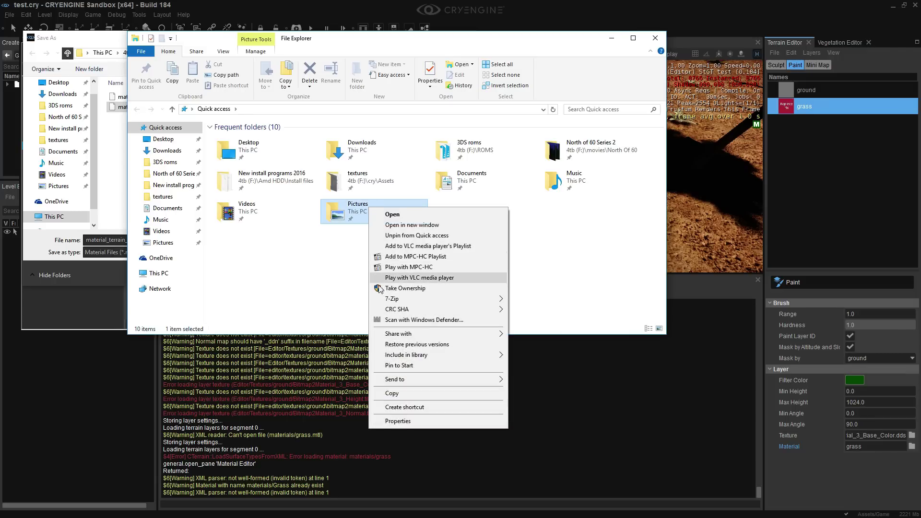
# Step: Look through Documents and ground.mtl, then reselect material_terrain_default1.mtl in the Save As dialog
pyautogui.click(168, 209)
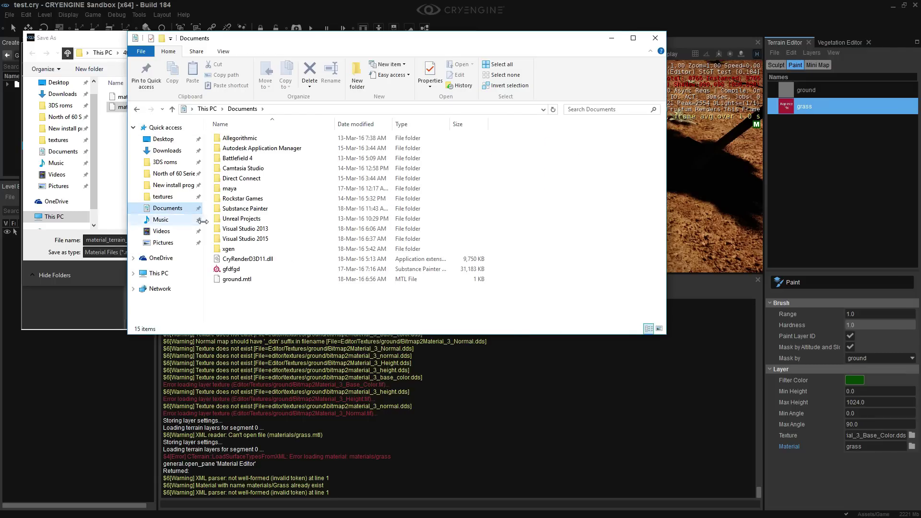
pyautogui.rightClick(228, 280)
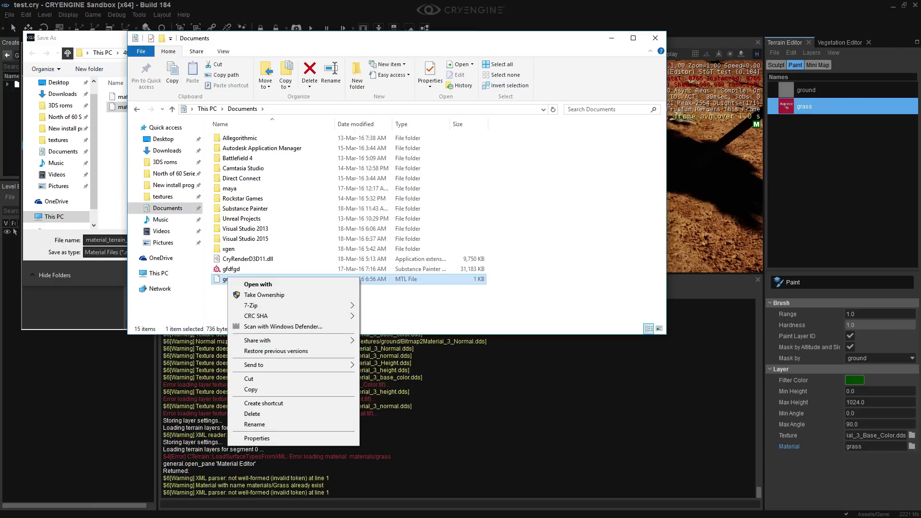
pyautogui.click(123, 184)
pyautogui.click(146, 112)
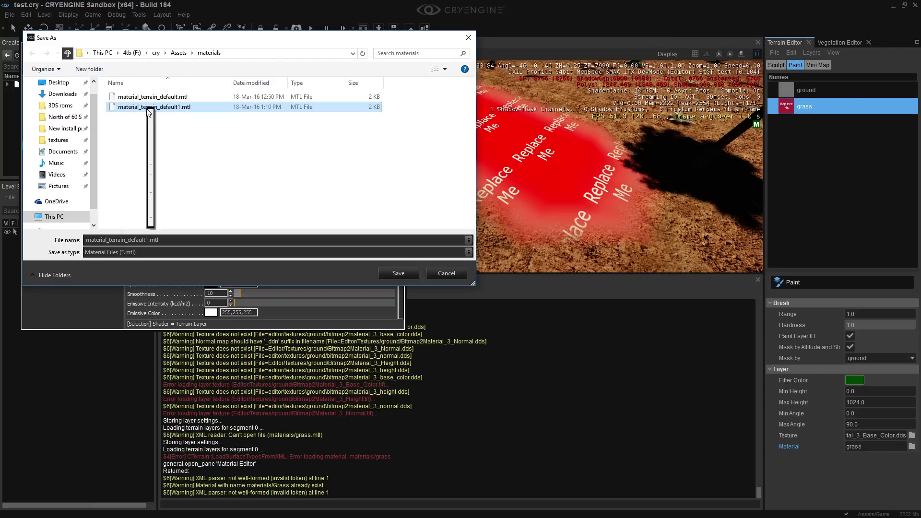
# Step: Rename material_terrain_default1.mtl to Grass.mtl and close the Save As dialog
pyautogui.click(150, 211)
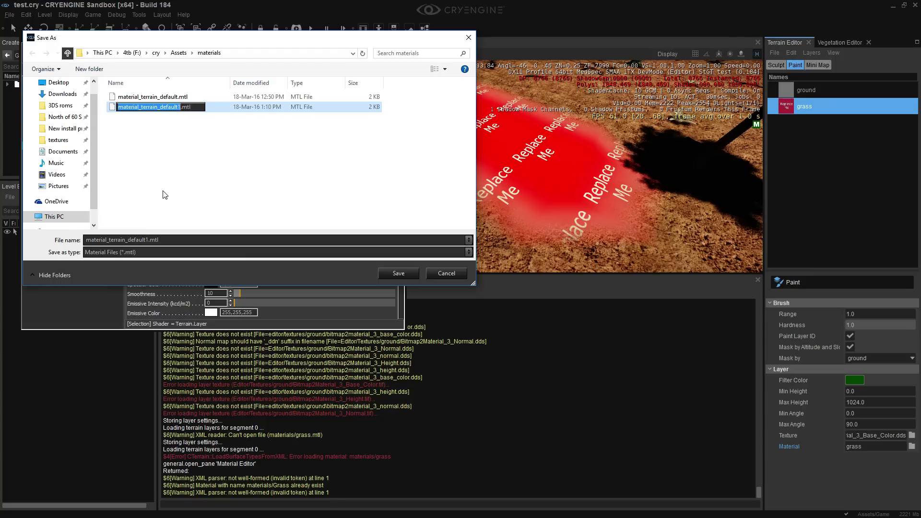
pyautogui.write('Grass')
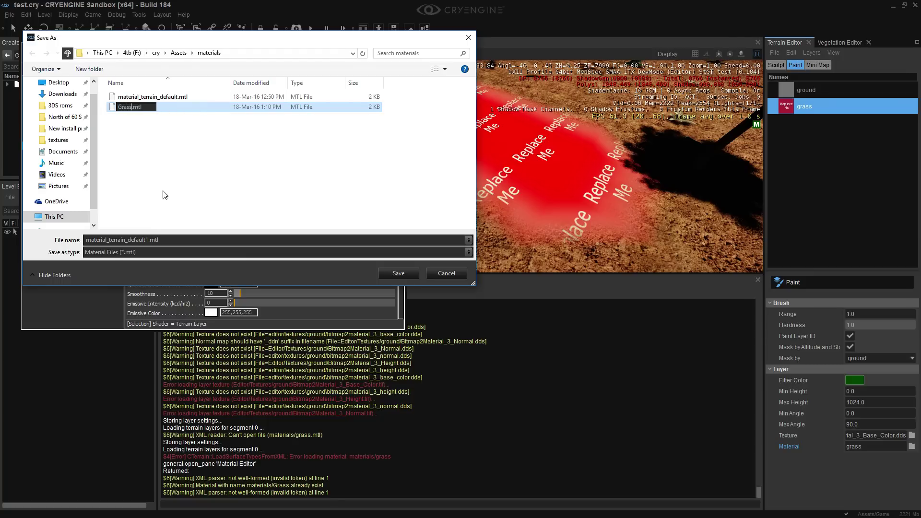
pyautogui.press('Return')
pyautogui.click(398, 273)
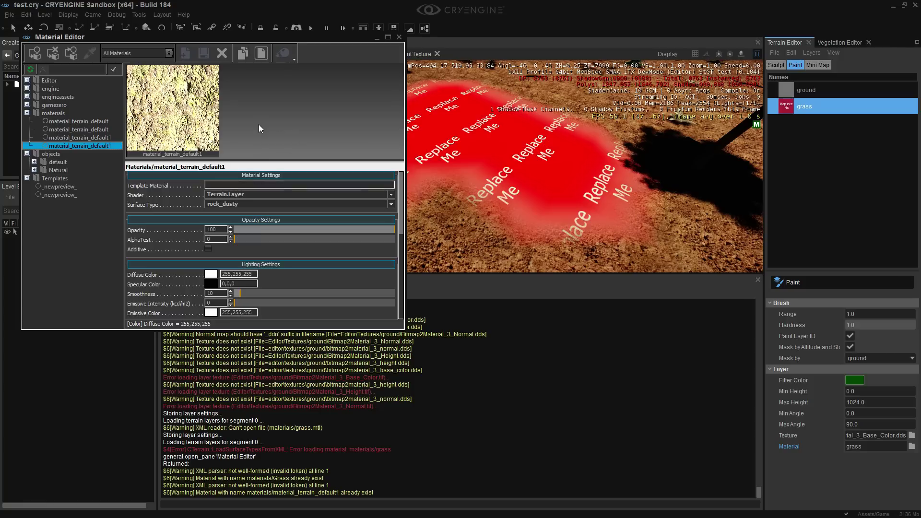
# Step: Apply materials > material_terrain_default1 to the grass layer and paint the mound's upper-left ground
pyautogui.click(398, 37)
pyautogui.click(911, 447)
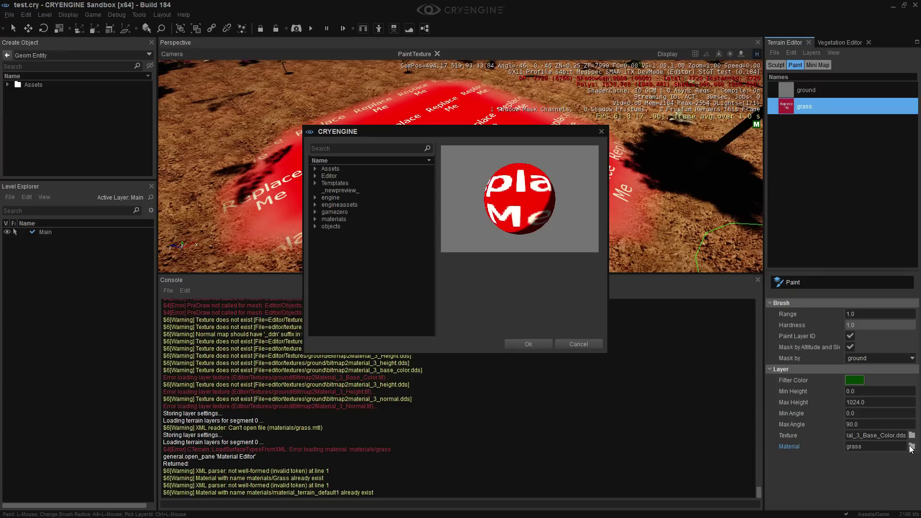
pyautogui.click(321, 220)
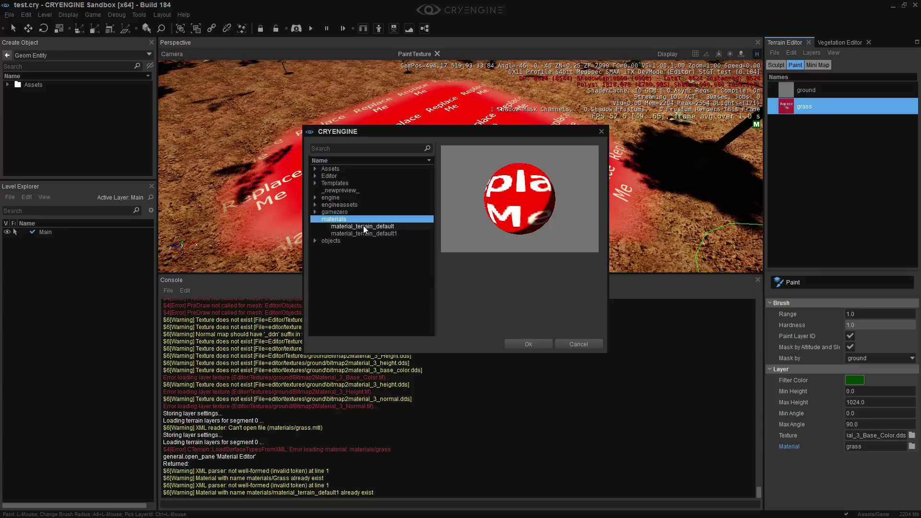
pyautogui.click(363, 226)
pyautogui.click(367, 233)
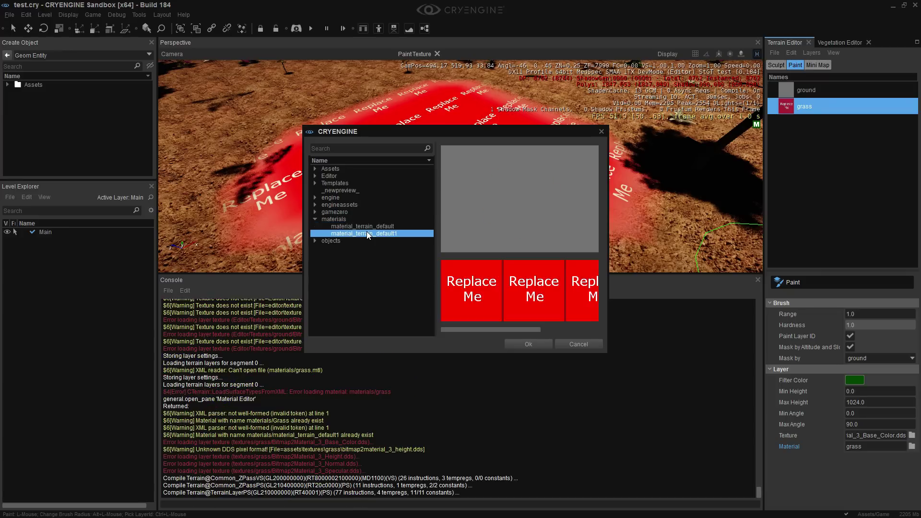
pyautogui.doubleClick(366, 233)
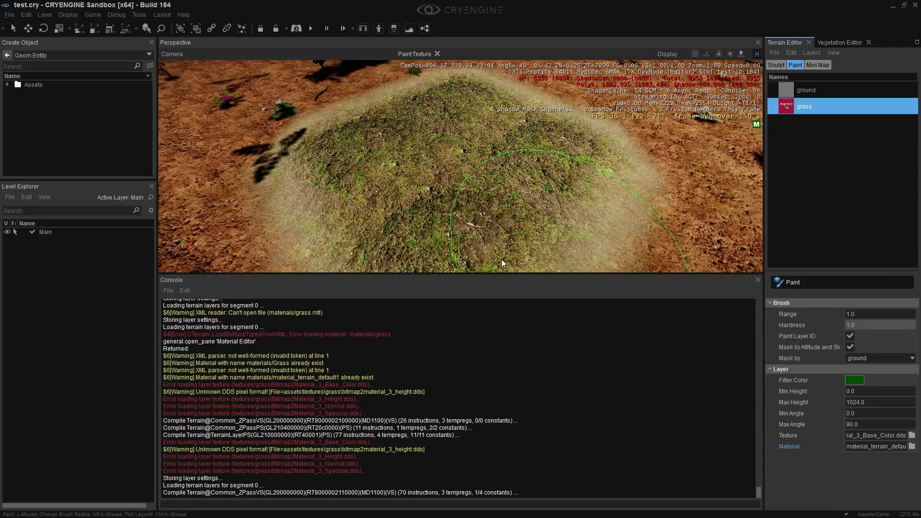
pyautogui.moveTo(542, 166); pyautogui.dragTo(297, 115)
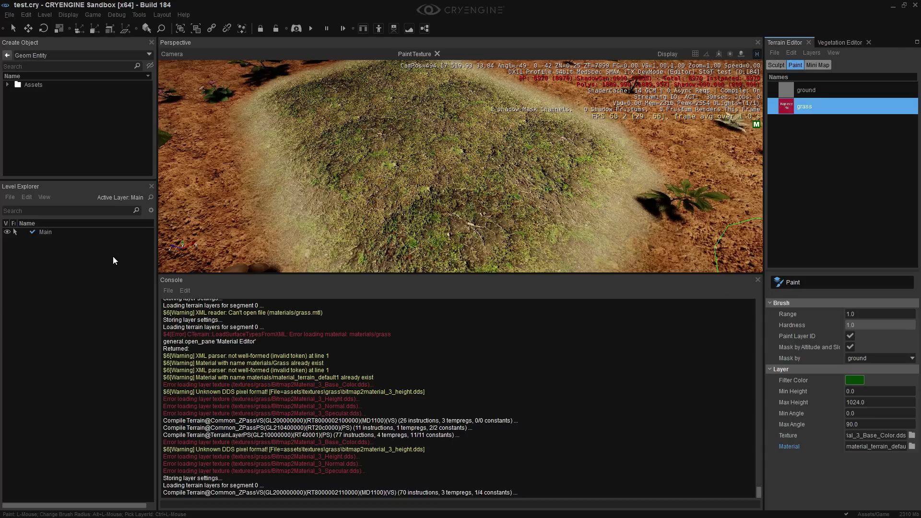
# Step: Open the Material Editor and inspect the terrain default and Grass material entries
pyautogui.click(139, 14)
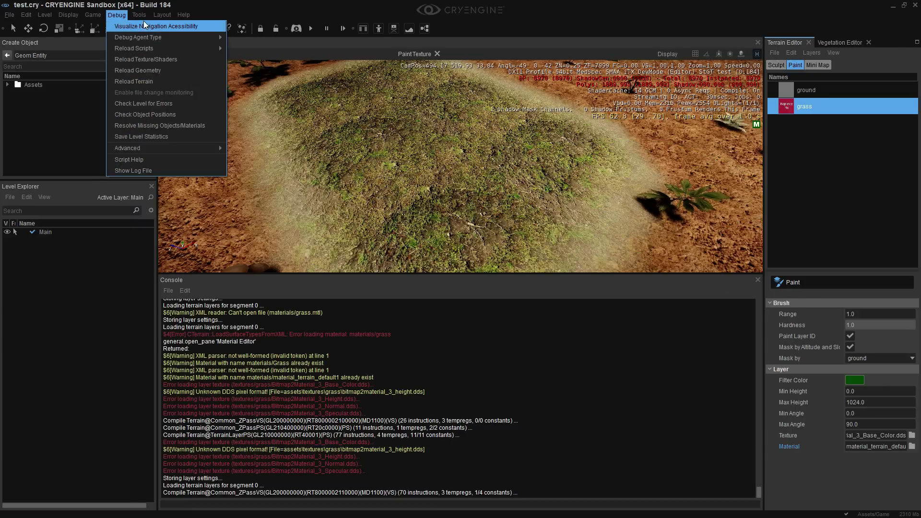
pyautogui.click(189, 130)
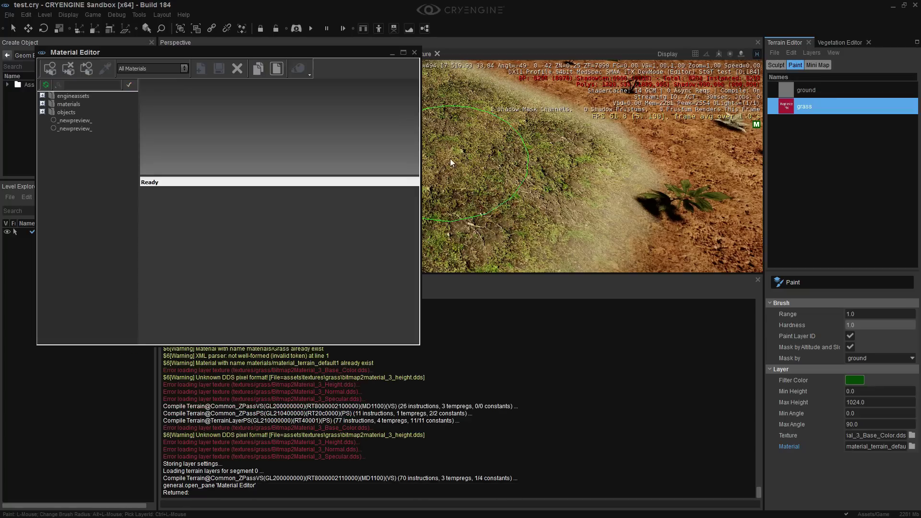
pyautogui.click(62, 129)
pyautogui.doubleClick(63, 130)
pyautogui.click(83, 154)
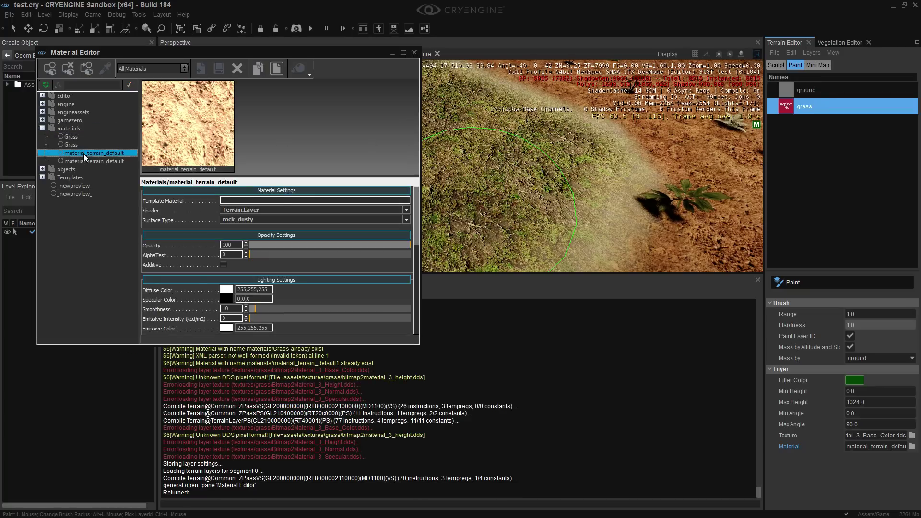
pyautogui.click(68, 144)
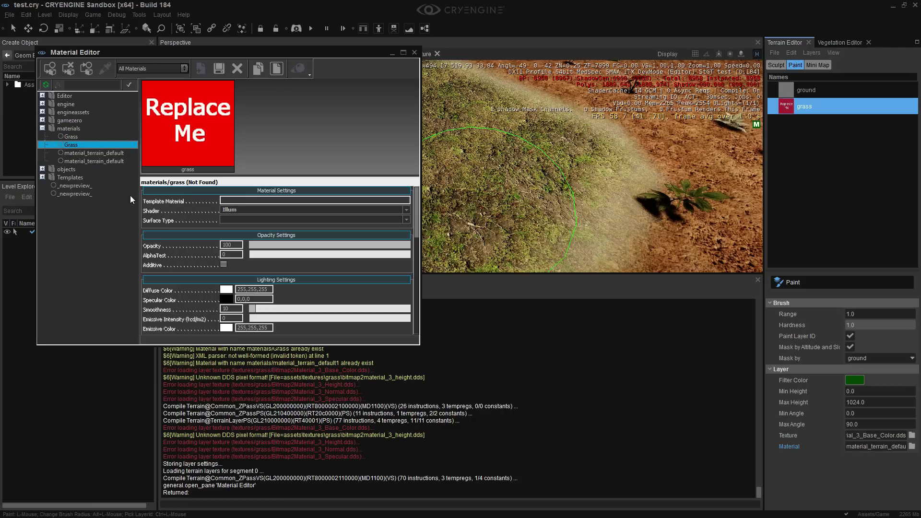
pyautogui.click(88, 154)
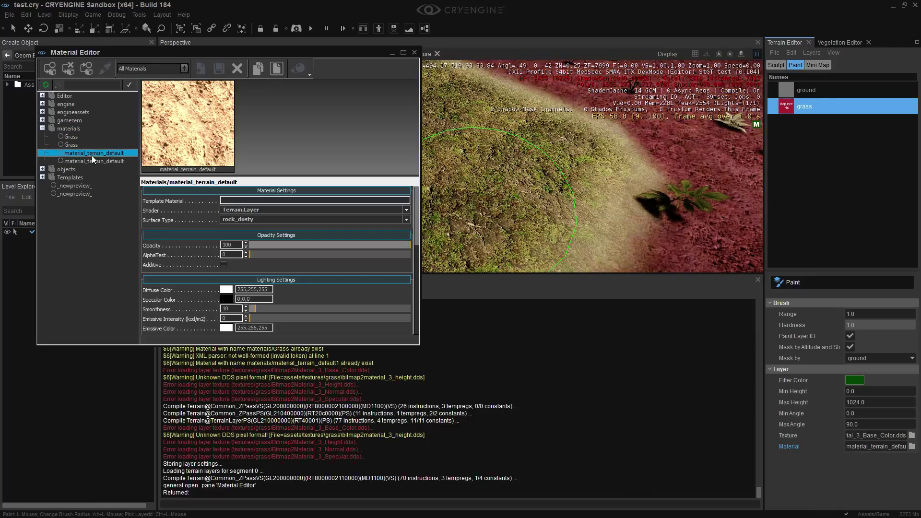
pyautogui.click(77, 145)
pyautogui.click(70, 136)
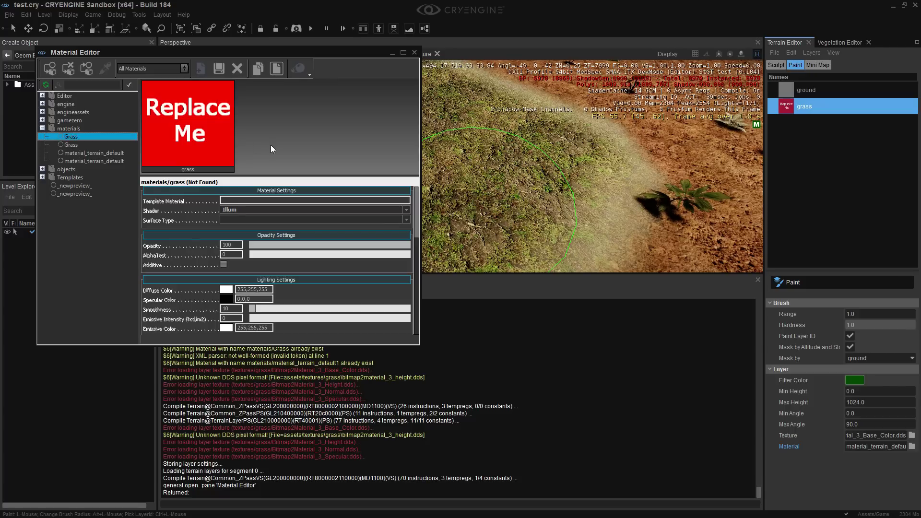
# Step: Filter to Used In Level, set material_terrain_default1's surface type to grass, and move the editor off-screen
pyautogui.click(135, 69)
pyautogui.click(138, 82)
pyautogui.doubleClick(79, 114)
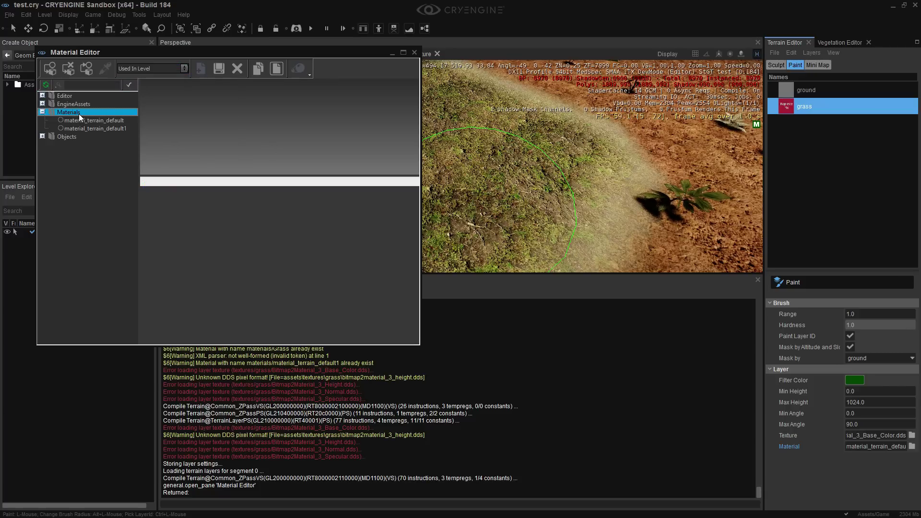
pyautogui.click(95, 129)
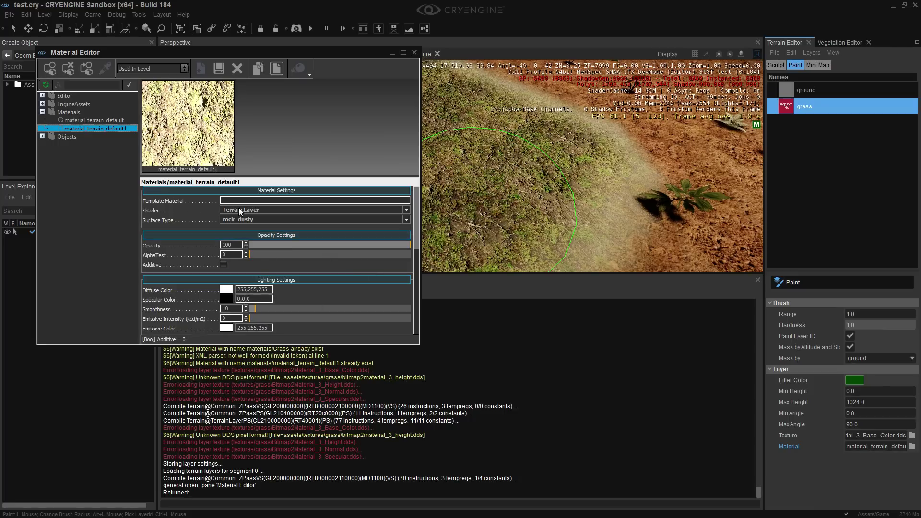
pyautogui.click(257, 211)
pyautogui.click(258, 212)
pyautogui.click(253, 219)
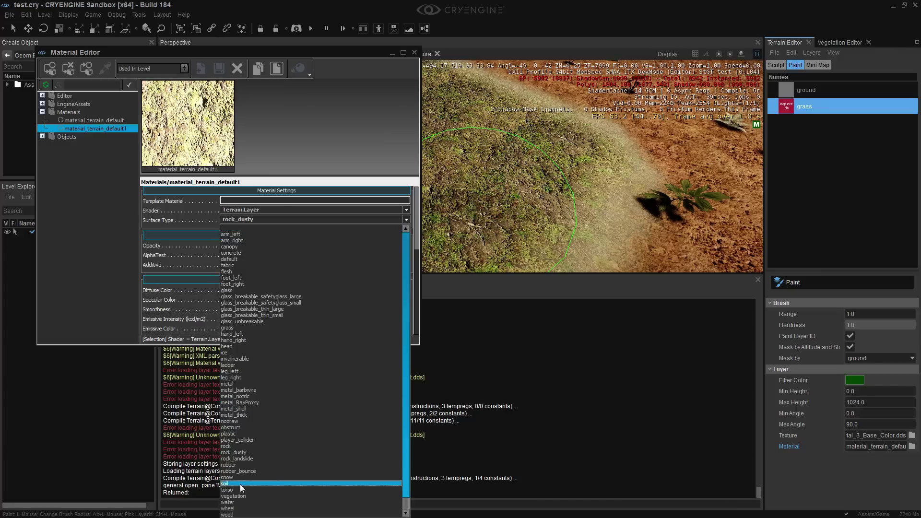
pyautogui.click(271, 326)
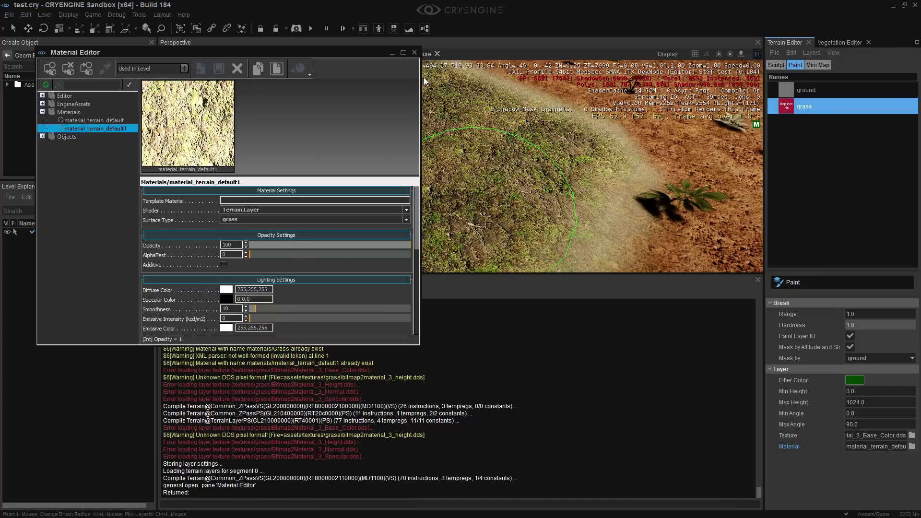
pyautogui.click(405, 52)
pyautogui.moveTo(383, 3); pyautogui.dragTo(920, 355)
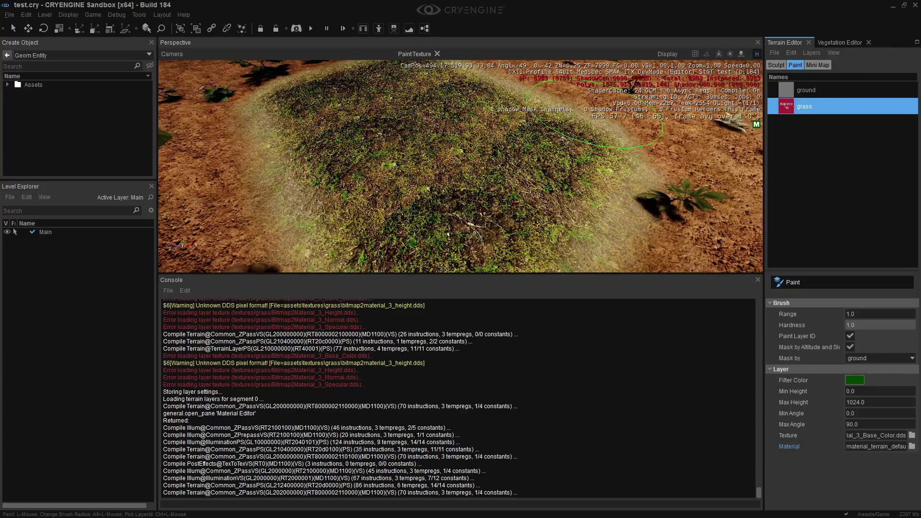
# Step: Look over the painted grass patch, then bring the Material Editor back maximized
pyautogui.moveTo(624, 160); pyautogui.dragTo(581, 158, button='right')
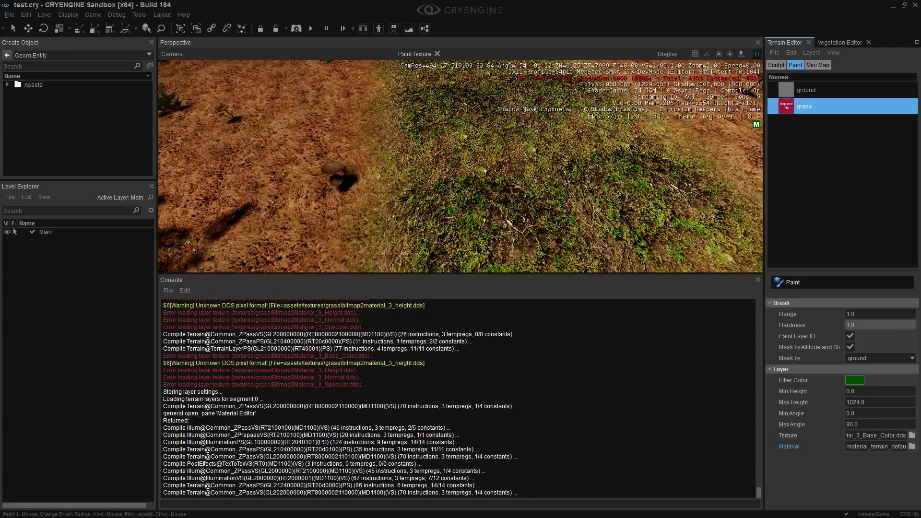
pyautogui.moveTo(709, 164)
pyautogui.mouseDown(button='right')
pyautogui.moveTo(698, 162)
pyautogui.moveTo(758, 120)
pyautogui.mouseUp(button='right')
pyautogui.moveTo(439, 141); pyautogui.dragTo(485, 144, button='right')
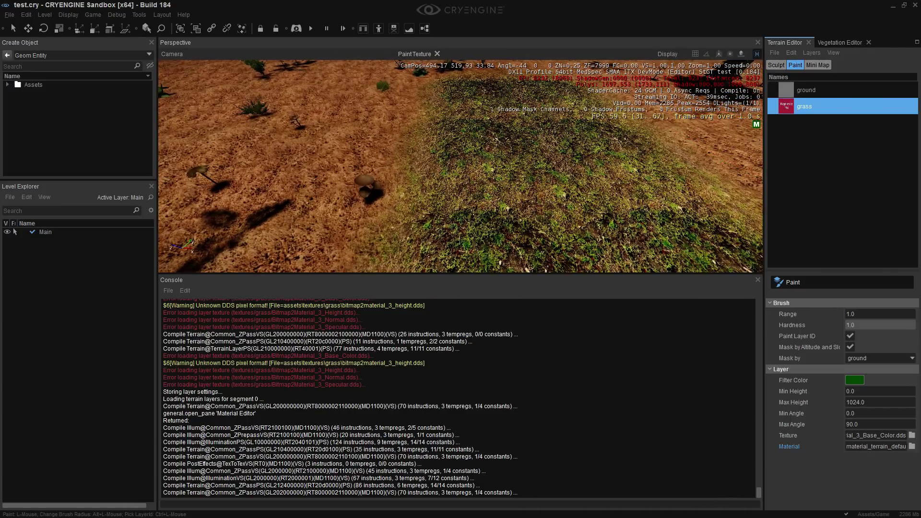
pyautogui.moveTo(920, 441); pyautogui.dragTo(490, 2)
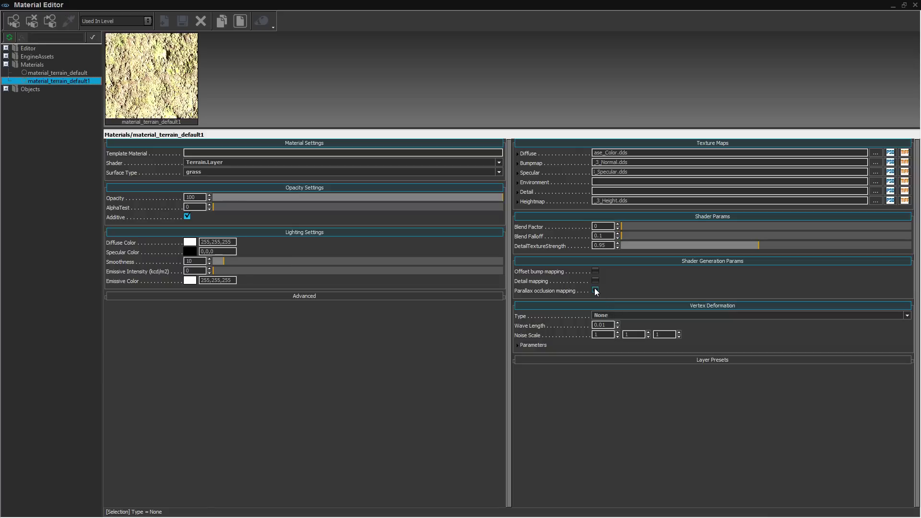
# Step: Expand material_terrain_default1's Diffuse tiling and change TileU from 0.5 to 0.2
pyautogui.click(72, 74)
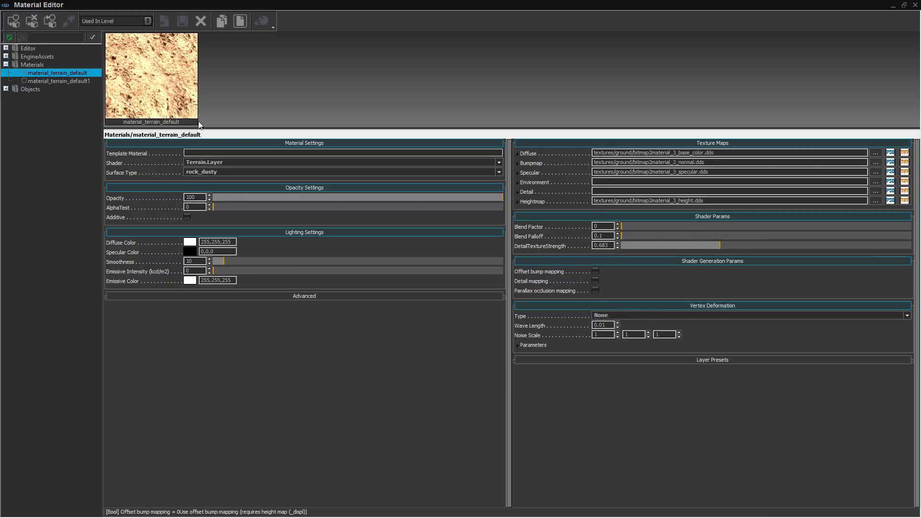
pyautogui.click(63, 81)
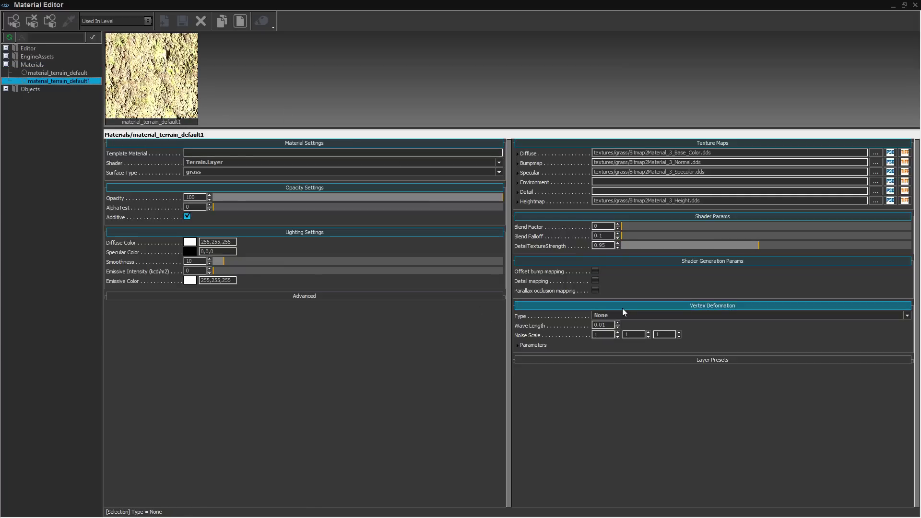
pyautogui.click(516, 154)
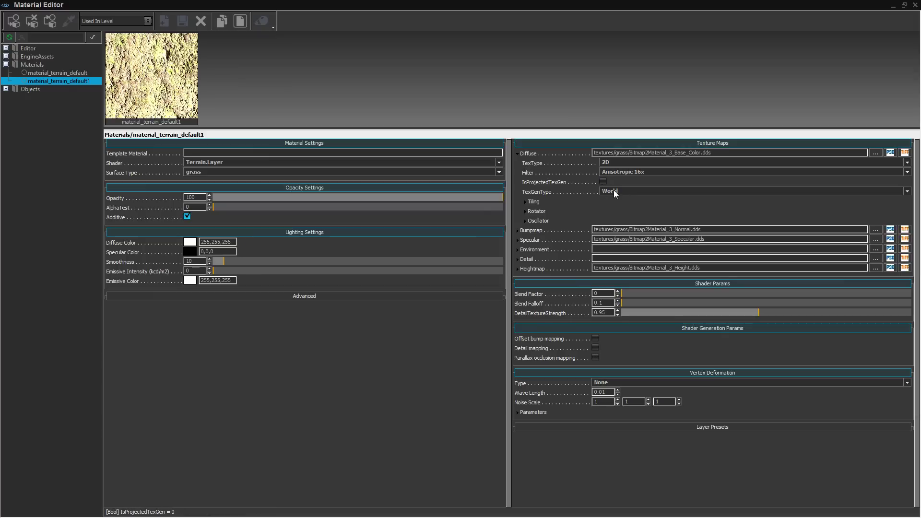
pyautogui.click(626, 163)
pyautogui.click(579, 220)
pyautogui.click(524, 202)
pyautogui.click(600, 220)
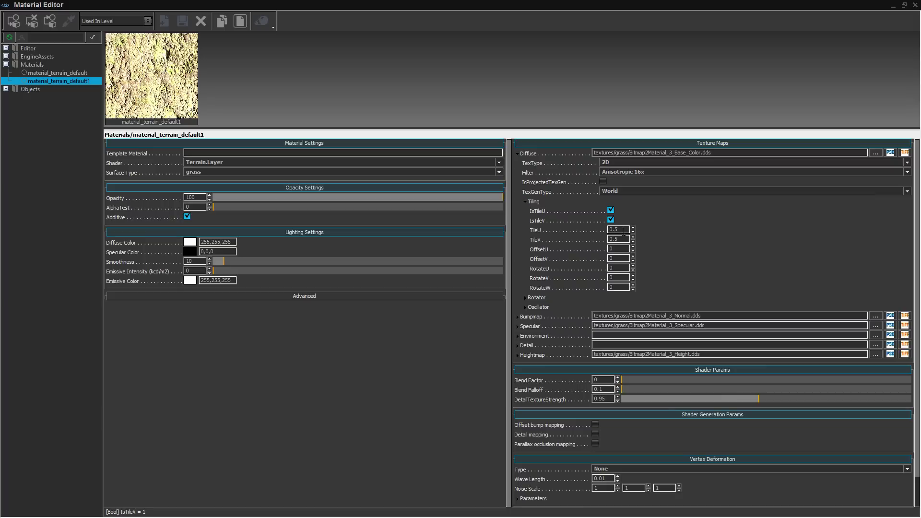
pyautogui.click(623, 231)
pyautogui.press('BackSpace')
pyautogui.write('2')
pyautogui.click(601, 239)
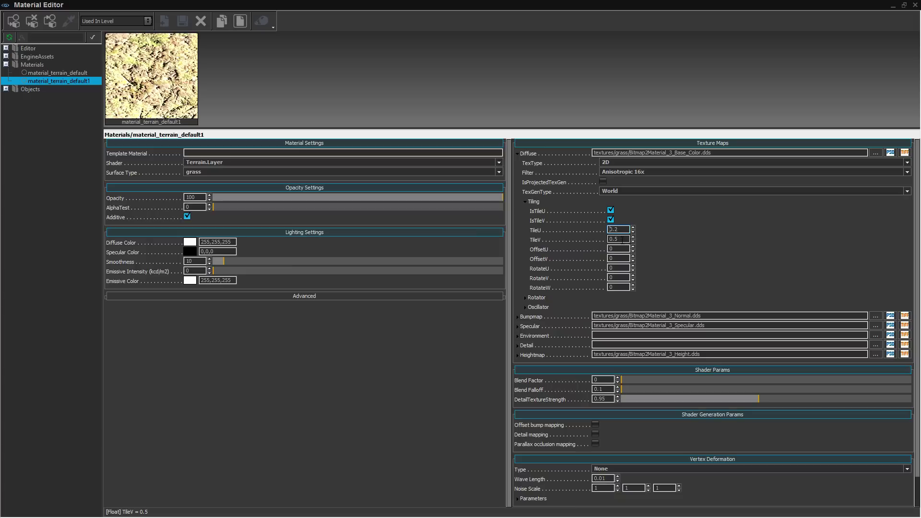
# Step: Enter 0.2 for TileV and move the Material Editor aside to reveal the level
pyautogui.write('2')
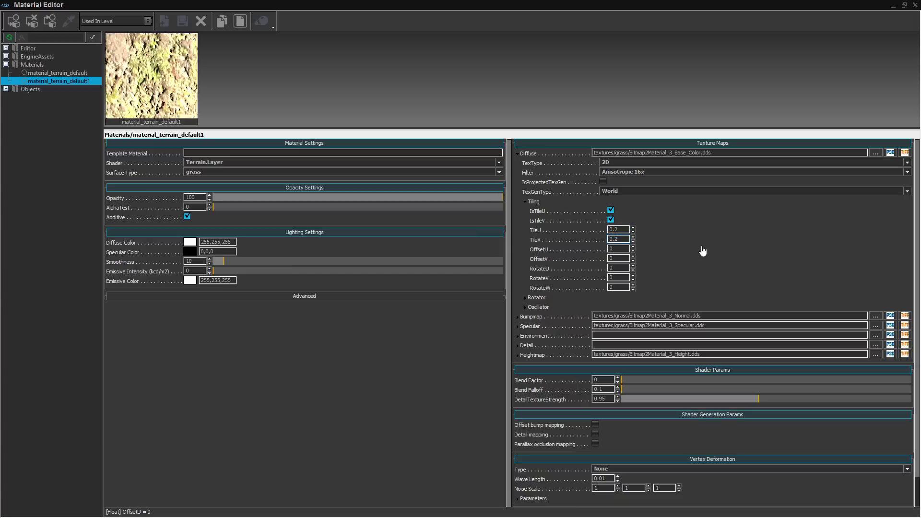
pyautogui.moveTo(577, 3); pyautogui.dragTo(920, 22)
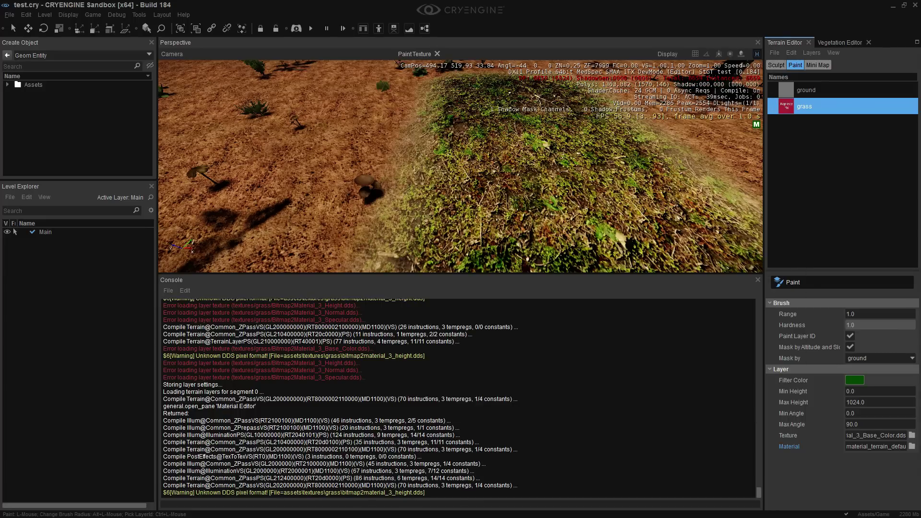
pyautogui.scroll(-5, 461, 166)
pyautogui.scroll(5, 461, 166)
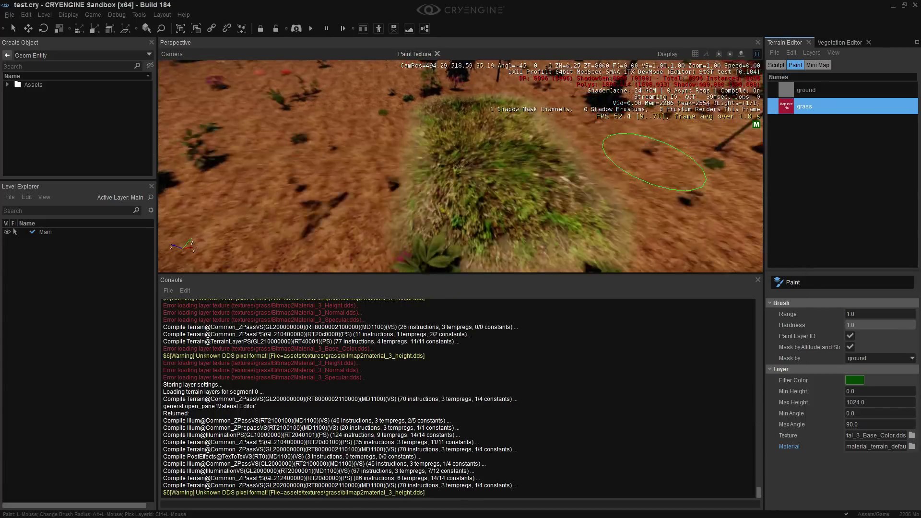
pyautogui.scroll(-5, 460, 166)
pyautogui.scroll(3, 461, 165)
# Step: Paint grass over the brown dirt on the patch's left, right and upper edge
pyautogui.moveTo(371, 152)
pyautogui.mouseDown()
pyautogui.moveTo(396, 188)
pyautogui.moveTo(410, 237)
pyautogui.moveTo(528, 239)
pyautogui.moveTo(577, 190)
pyautogui.moveTo(462, 165)
pyautogui.moveTo(321, 234)
pyautogui.moveTo(390, 245)
pyautogui.moveTo(352, 194)
pyautogui.moveTo(356, 164)
pyautogui.moveTo(335, 132)
pyautogui.moveTo(300, 226)
pyautogui.moveTo(457, 234)
pyautogui.mouseUp()
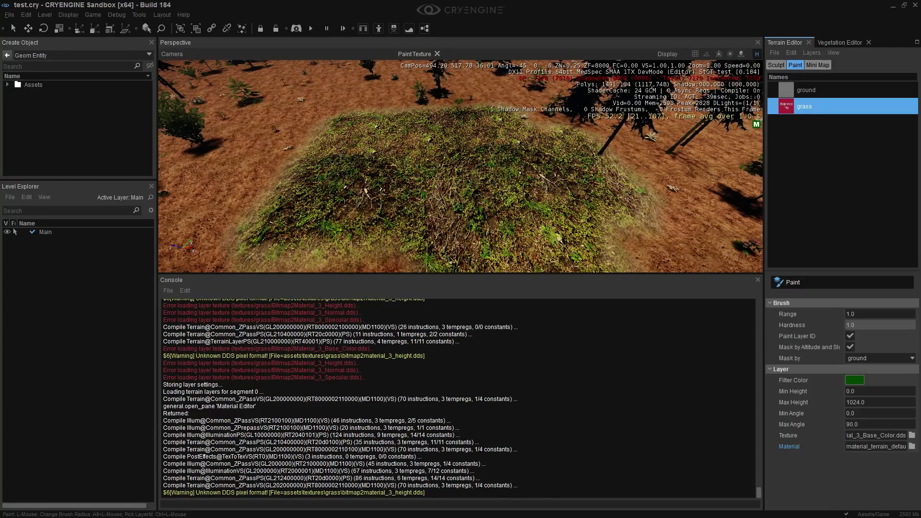
pyautogui.moveTo(375, 234); pyautogui.dragTo(355, 253, button='right')
pyautogui.moveTo(393, 195)
pyautogui.mouseDown()
pyautogui.moveTo(382, 204)
pyautogui.moveTo(411, 200)
pyautogui.moveTo(322, 182)
pyautogui.moveTo(558, 235)
pyautogui.moveTo(675, 218)
pyautogui.moveTo(636, 252)
pyautogui.mouseUp()
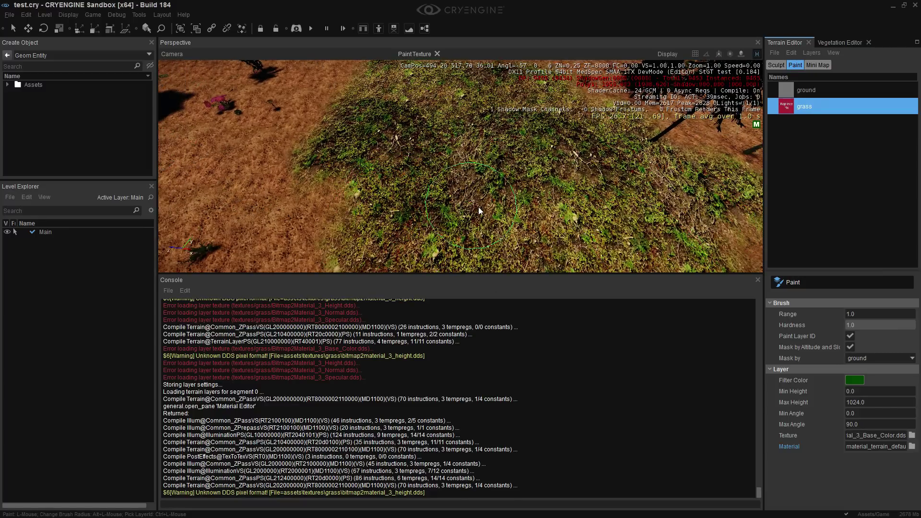
pyautogui.moveTo(479, 208); pyautogui.dragTo(460, 177, button='right')
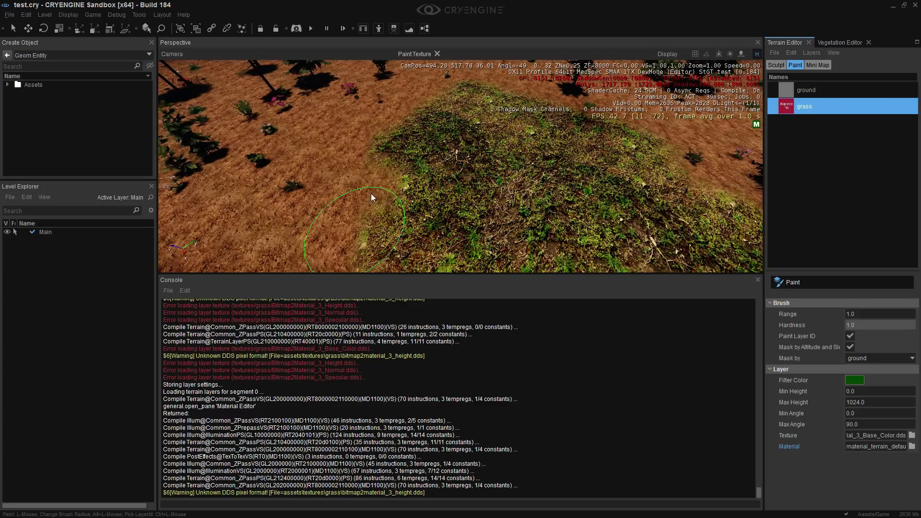
pyautogui.moveTo(408, 115)
pyautogui.mouseDown()
pyautogui.moveTo(427, 76)
pyautogui.moveTo(491, 103)
pyautogui.moveTo(456, 106)
pyautogui.mouseUp()
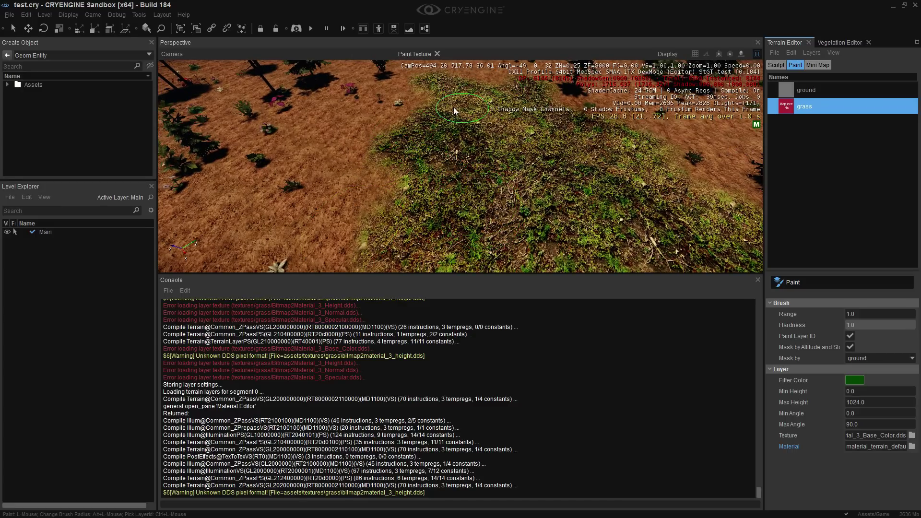
pyautogui.moveTo(392, 123)
pyautogui.mouseDown()
pyautogui.moveTo(371, 138)
pyautogui.moveTo(368, 129)
pyautogui.moveTo(381, 187)
pyautogui.moveTo(355, 194)
pyautogui.moveTo(325, 185)
pyautogui.moveTo(330, 146)
pyautogui.moveTo(291, 166)
pyautogui.mouseUp()
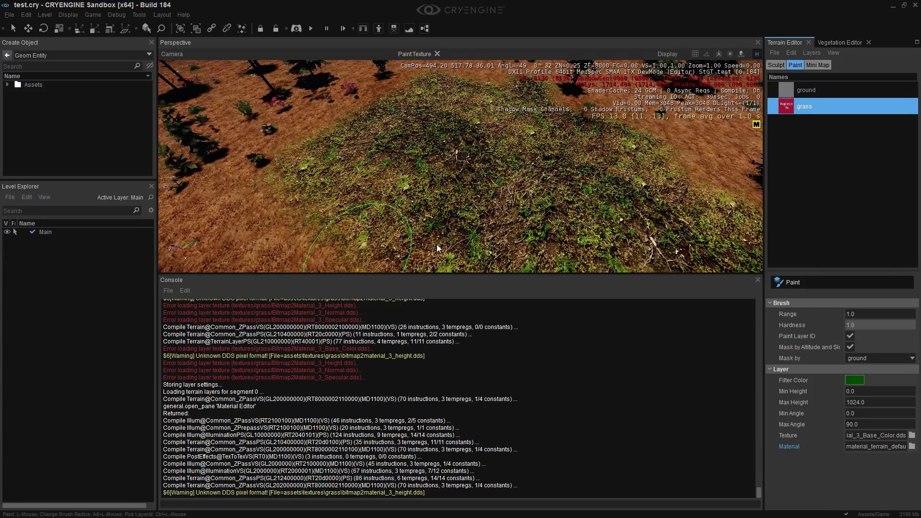
# Step: Turn the view around the hill and paint grass over ground left of the mound
pyautogui.moveTo(499, 211); pyautogui.dragTo(504, 209, button='right')
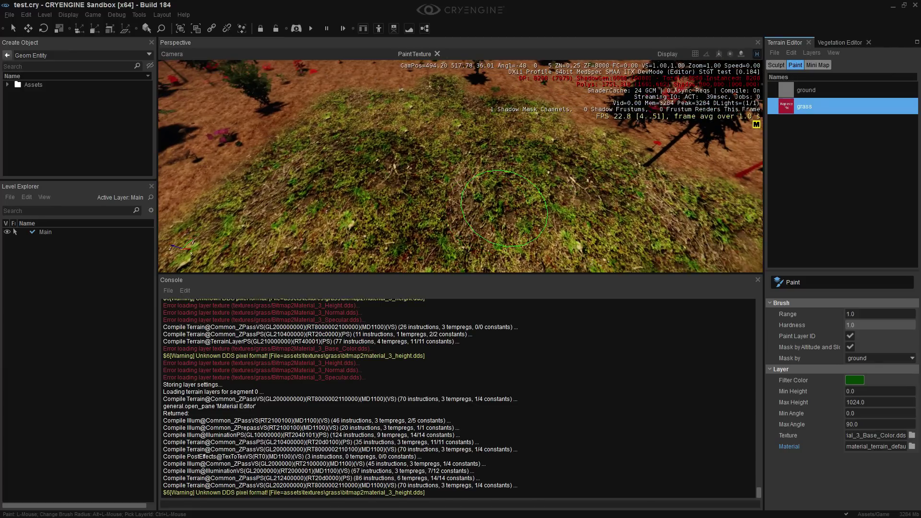
pyautogui.moveTo(505, 208); pyautogui.dragTo(505, 207, button='right')
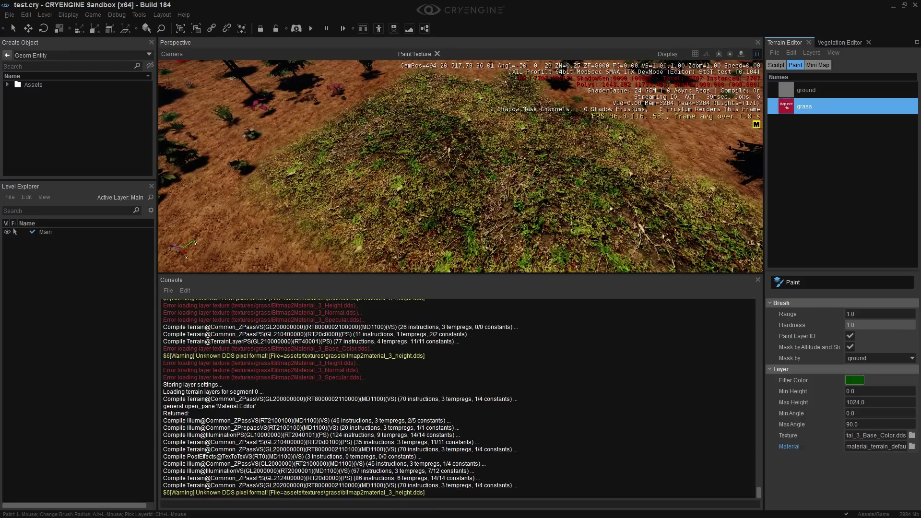
pyautogui.moveTo(638, 170); pyautogui.dragTo(639, 168, button='right')
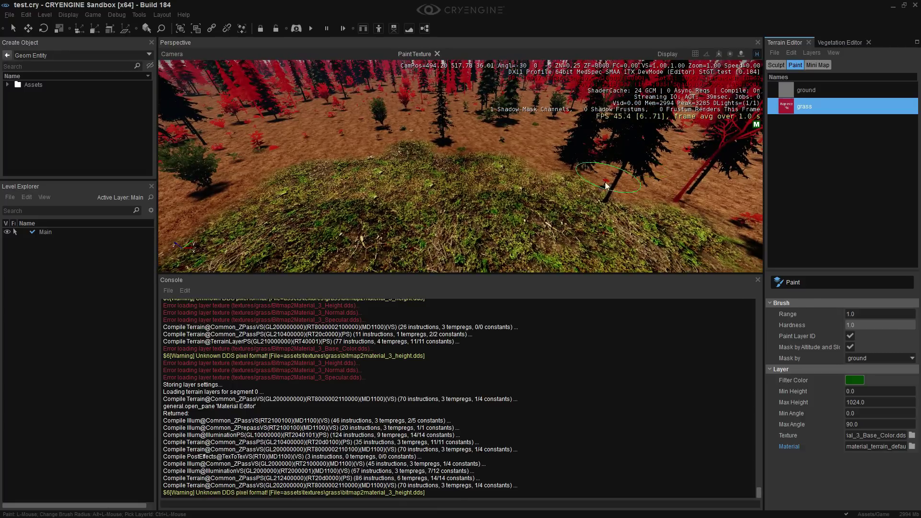
pyautogui.moveTo(491, 199); pyautogui.dragTo(379, 134, button='right')
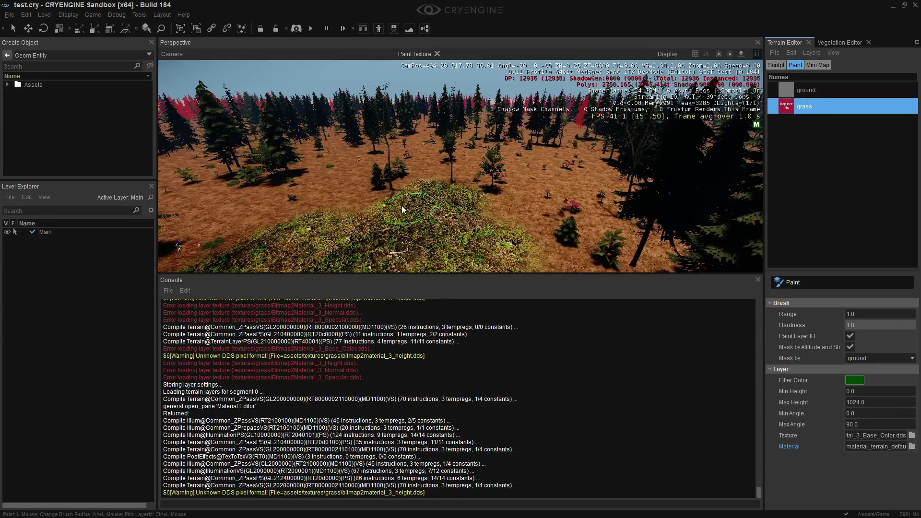
pyautogui.moveTo(365, 197)
pyautogui.mouseDown()
pyautogui.moveTo(284, 198)
pyautogui.moveTo(275, 213)
pyautogui.moveTo(227, 234)
pyautogui.mouseUp()
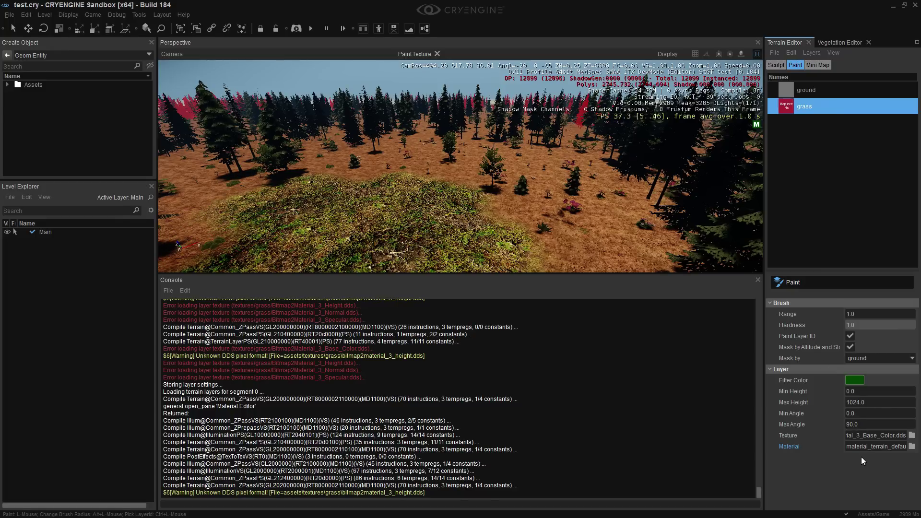
# Step: Widen the brush range to about 320 and fly the camera above the grass patch
pyautogui.moveTo(849, 315); pyautogui.dragTo(868, 314)
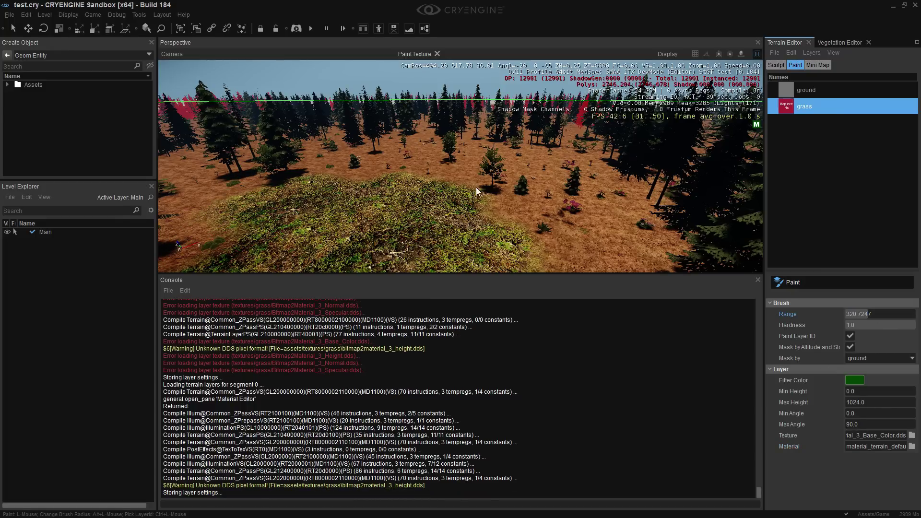
pyautogui.moveTo(440, 185); pyautogui.dragTo(240, 185, button='right')
pyautogui.moveTo(551, 169)
pyautogui.mouseDown(button='right')
pyautogui.moveTo(352, 187)
pyautogui.moveTo(455, 230)
pyautogui.moveTo(499, 216)
pyautogui.moveTo(551, 168)
pyautogui.mouseUp(button='right')
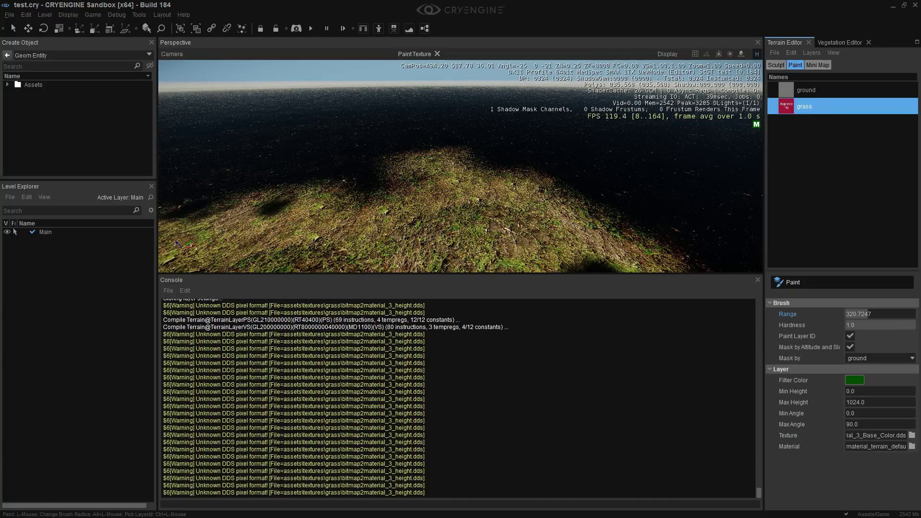
pyautogui.moveTo(517, 151)
pyautogui.mouseDown(button='right')
pyautogui.moveTo(542, 84)
pyautogui.moveTo(504, 159)
pyautogui.moveTo(432, 187)
pyautogui.moveTo(283, 198)
pyautogui.moveTo(204, 168)
pyautogui.moveTo(192, 108)
pyautogui.mouseUp(button='right')
pyautogui.press('d')
pyautogui.press('w')
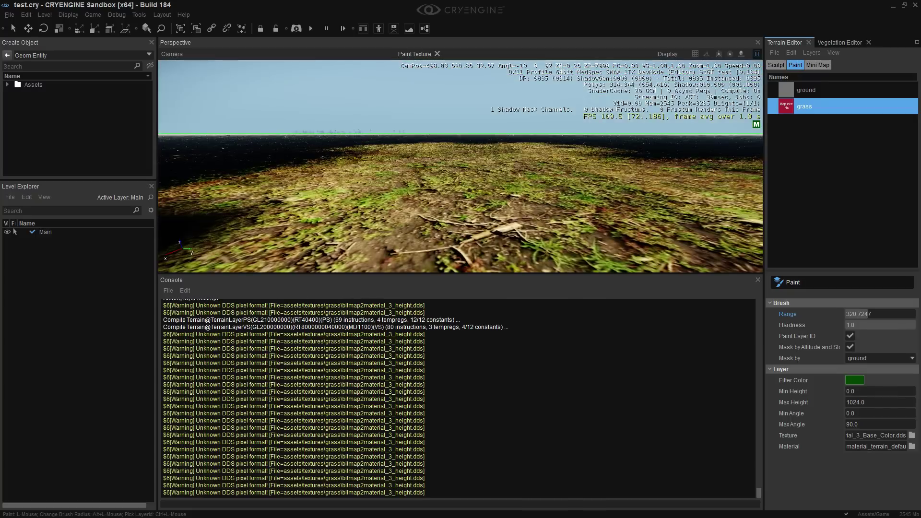
pyautogui.moveTo(369, 219); pyautogui.dragTo(501, 148, button='right')
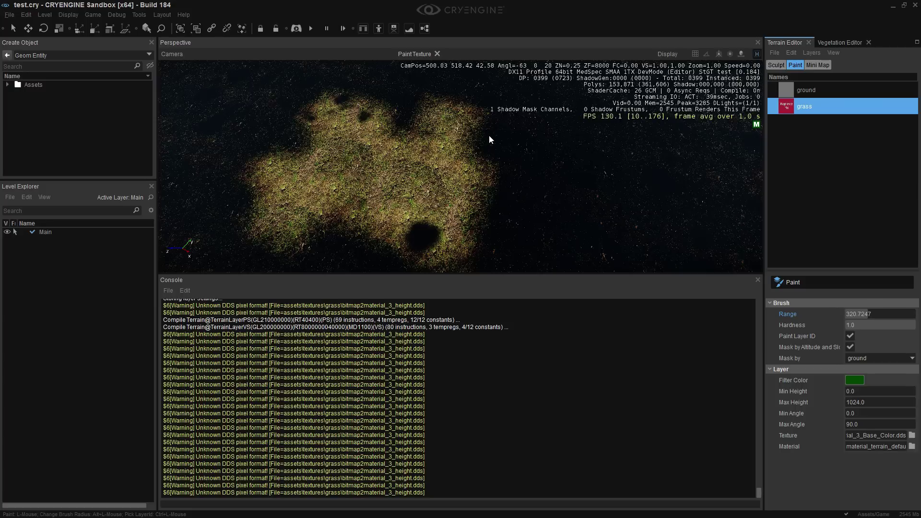
# Step: Toggle Paint off and on, shrink the brush range to 28.21, and pull the camera back
pyautogui.click(791, 283)
pyautogui.click(790, 283)
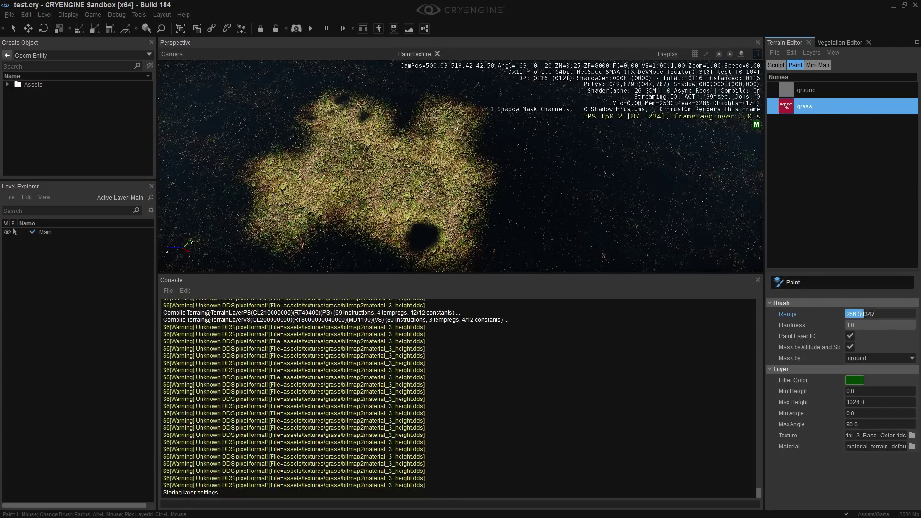
pyautogui.moveTo(847, 314); pyautogui.dragTo(848, 314)
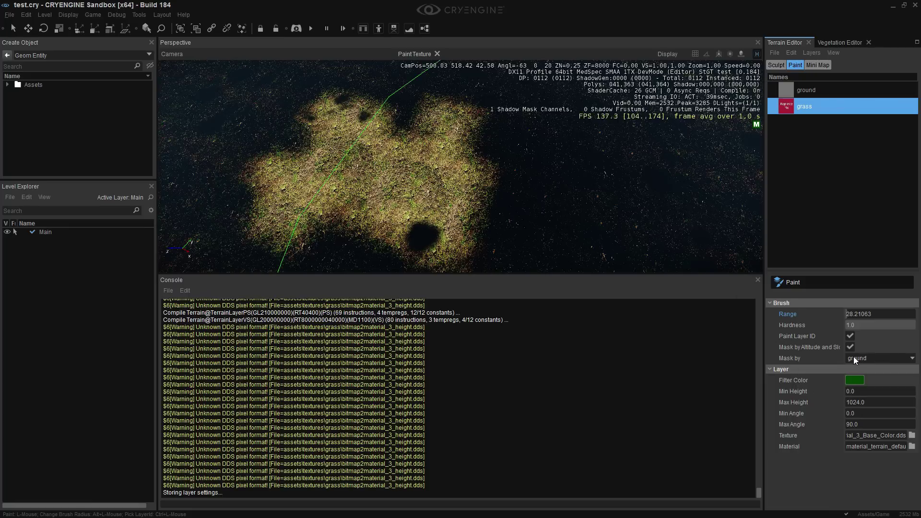
pyautogui.moveTo(480, 192); pyautogui.dragTo(450, 185, button='right')
pyautogui.press('s')
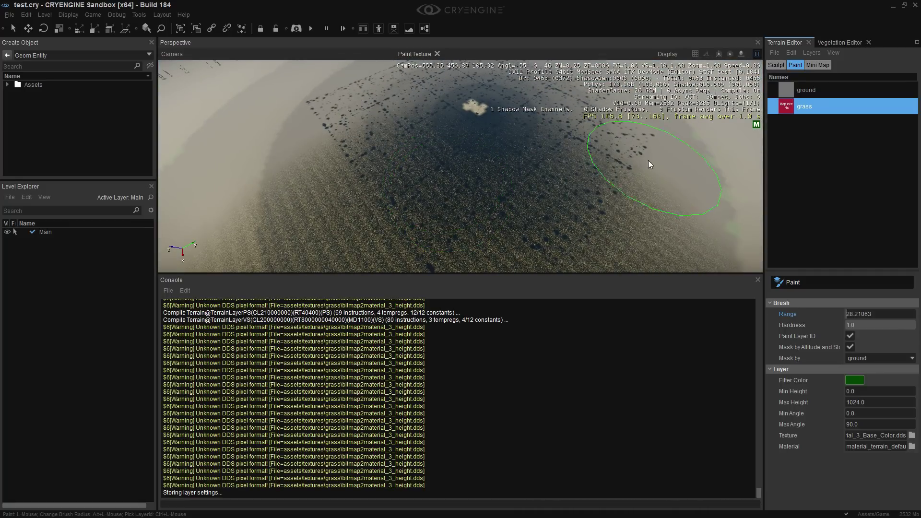
pyautogui.moveTo(626, 190); pyautogui.dragTo(598, 168, button='right')
pyautogui.press('s')
# Step: Undo the oversized grass strokes with Ctrl+Z, then descend toward the remaining patch
pyautogui.hotkey('ctrl', 'z')
pyautogui.hotkey('ctrl', 'z')
pyautogui.hotkey('ctrl', 'z')
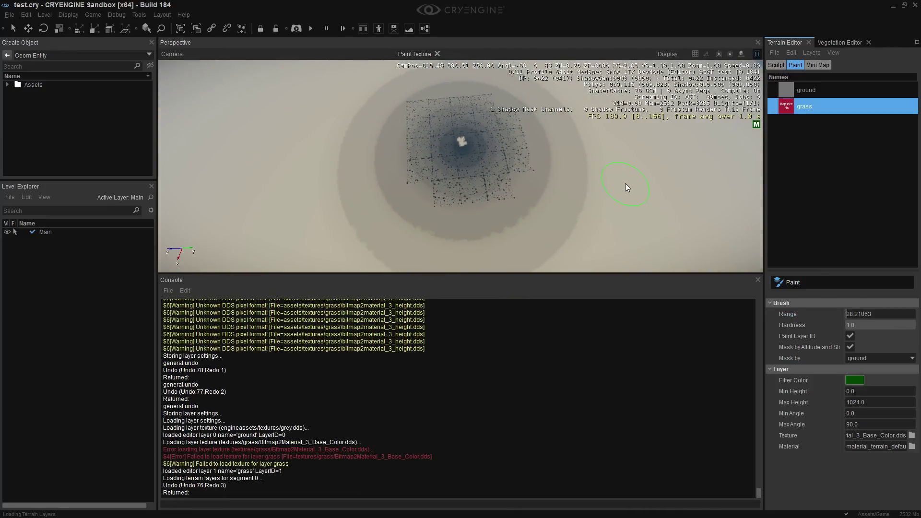
pyautogui.hotkey('ctrl', 'z')
pyautogui.hotkey('ctrl', 'z')
pyautogui.hotkey('ctrl', 'z')
pyautogui.hotkey('ctrl', 'z')
pyautogui.hotkey('ctrl', 'z')
pyautogui.hotkey('ctrl', 'z')
pyautogui.hotkey('ctrl', 'z')
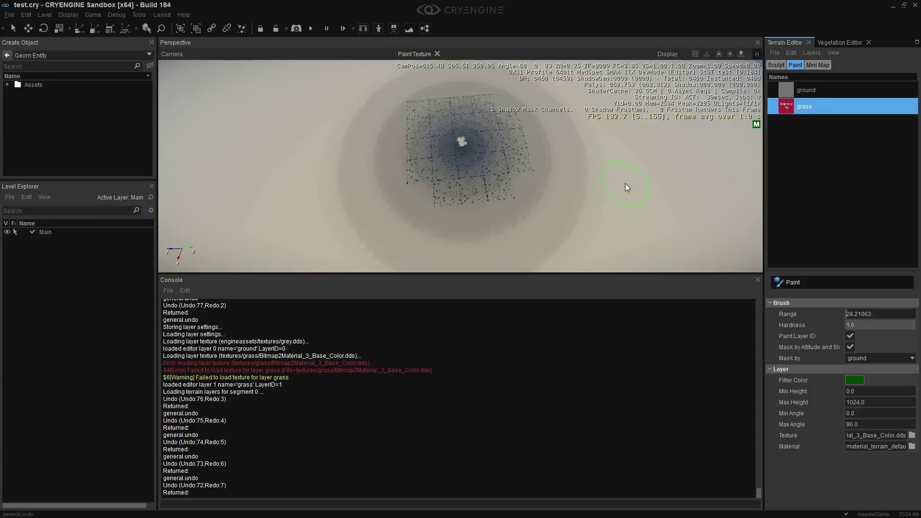
pyautogui.hotkey('ctrl', 'z')
pyautogui.hotkey('ctrl', 'z')
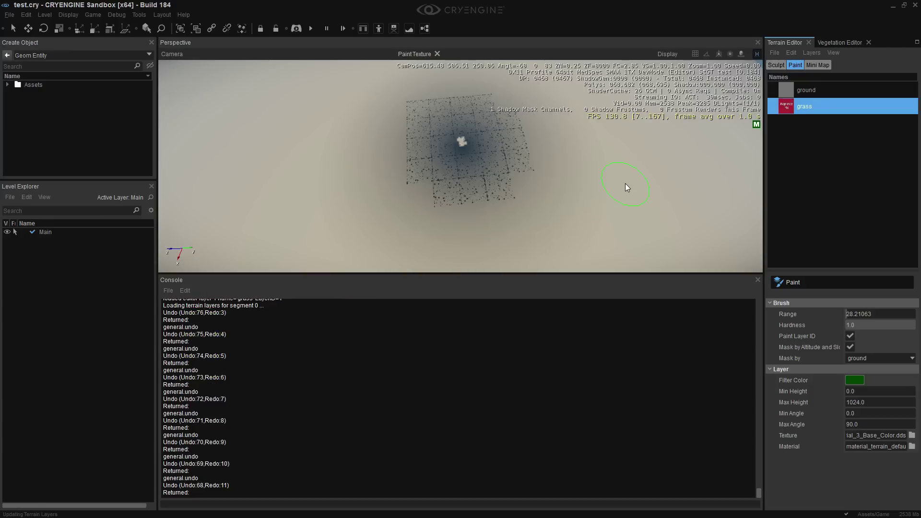
pyautogui.scroll(-2, 626, 183)
pyautogui.press('w')
pyautogui.moveTo(499, 187); pyautogui.dragTo(499, 192, button='right')
pyautogui.scroll(-4, 504, 192)
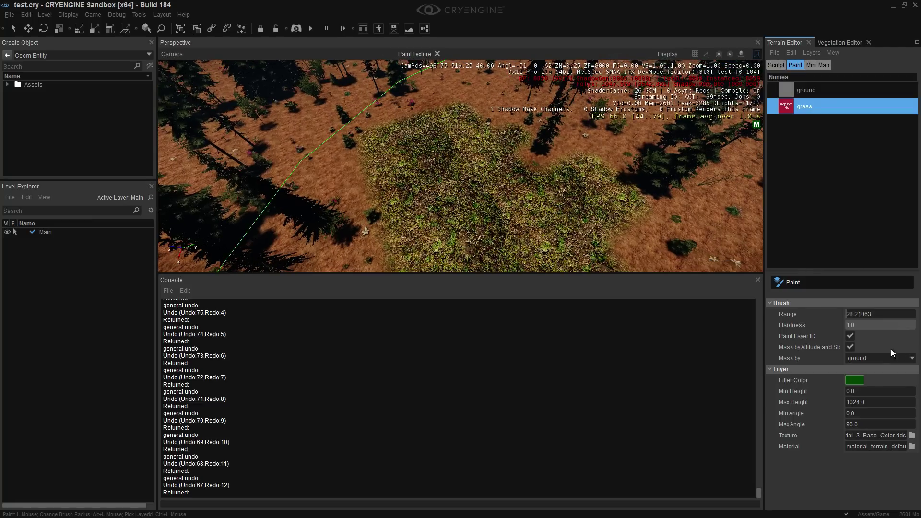
# Step: Set the terrain paint Brush Range to 1
pyautogui.click(866, 314)
pyautogui.write('1')
pyautogui.press('Return')
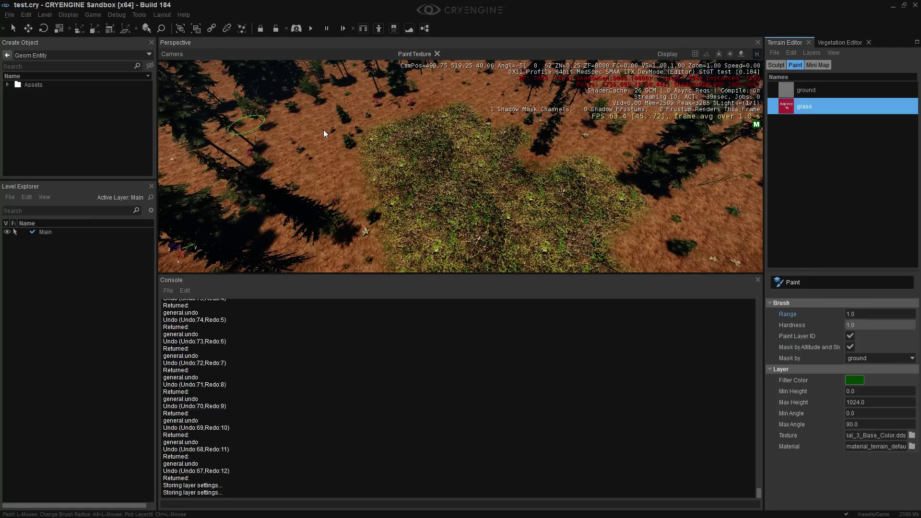
# Step: Paint grass onto the brown ground left of and below the existing patch
pyautogui.moveTo(326, 183)
pyautogui.mouseDown()
pyautogui.moveTo(308, 154)
pyautogui.moveTo(350, 221)
pyautogui.moveTo(348, 229)
pyautogui.moveTo(316, 182)
pyautogui.moveTo(322, 220)
pyautogui.mouseUp()
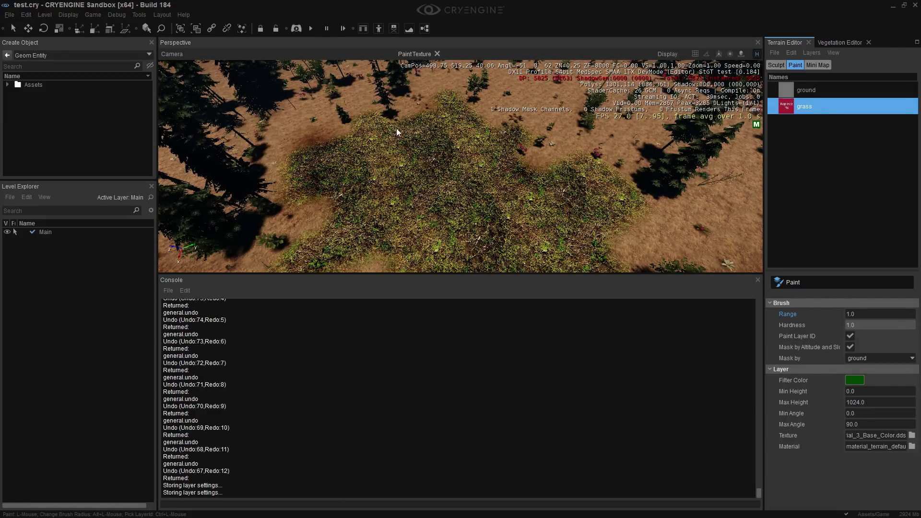
pyautogui.moveTo(533, 182)
pyautogui.mouseDown(button='right')
pyautogui.moveTo(525, 175)
pyautogui.moveTo(547, 187)
pyautogui.mouseUp(button='right')
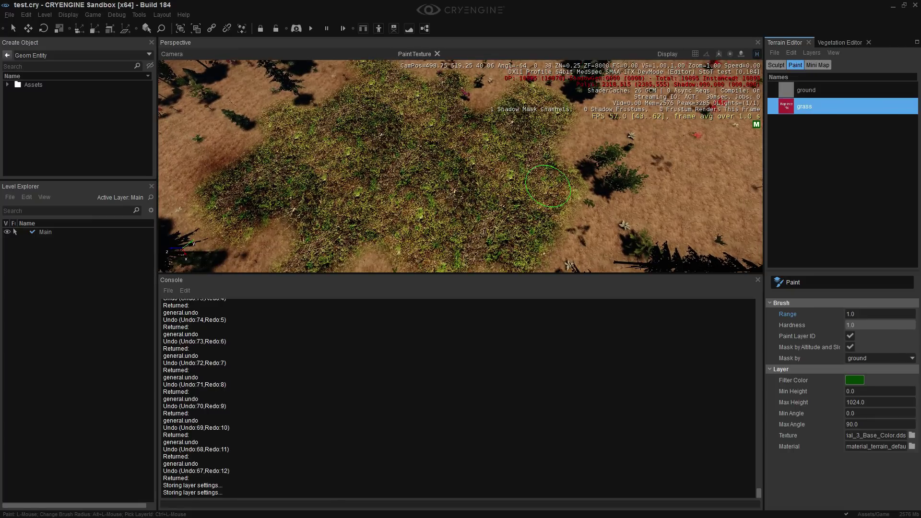
pyautogui.moveTo(547, 186); pyautogui.dragTo(548, 184, button='right')
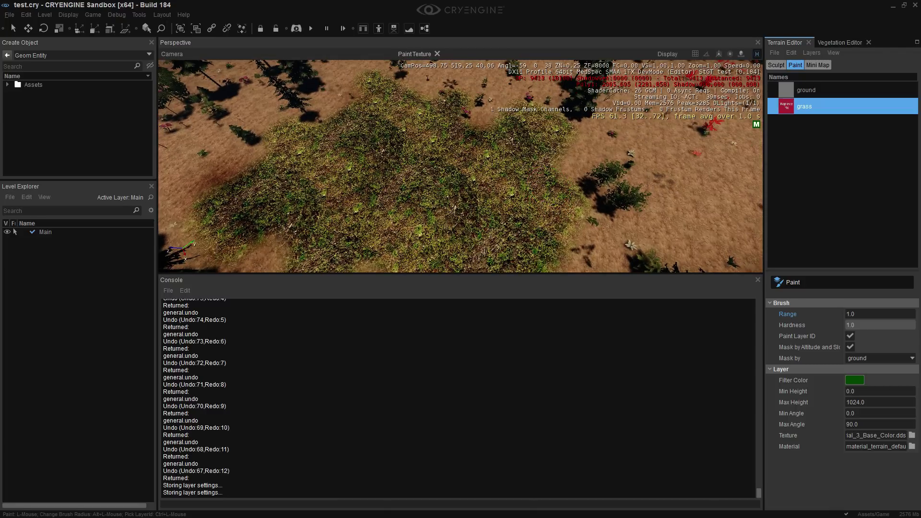